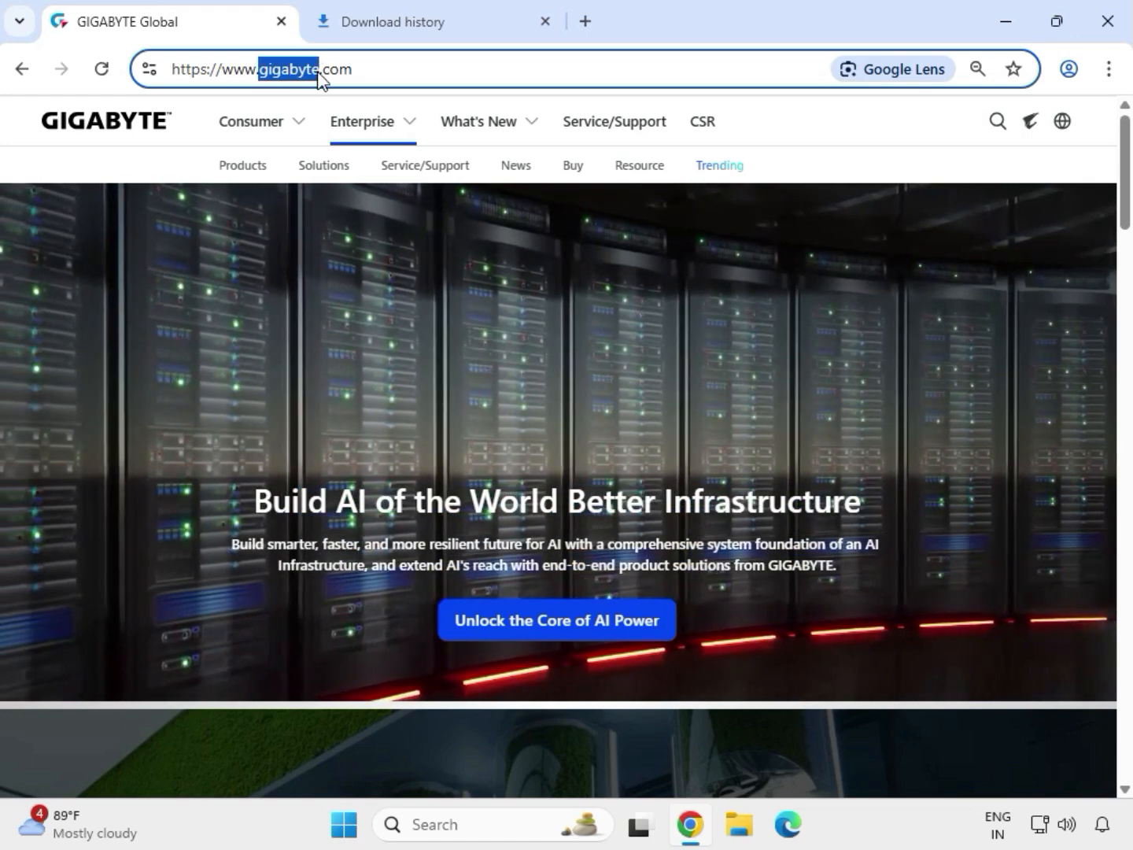
Search the GIGABYTE website for "Z790 UD" and filter the results to products.
{"action": "left_click", "coordinate": [452, 71]}
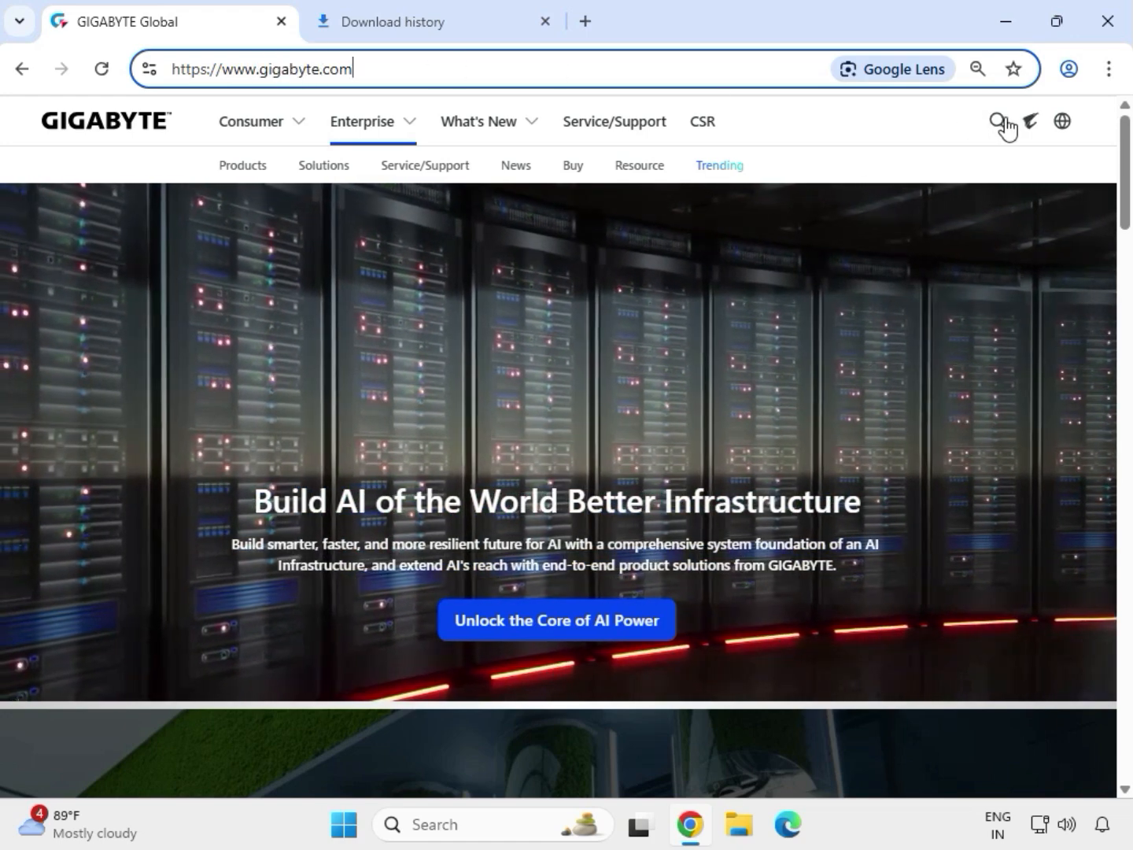
{"action": "left_click", "coordinate": [994, 124]}
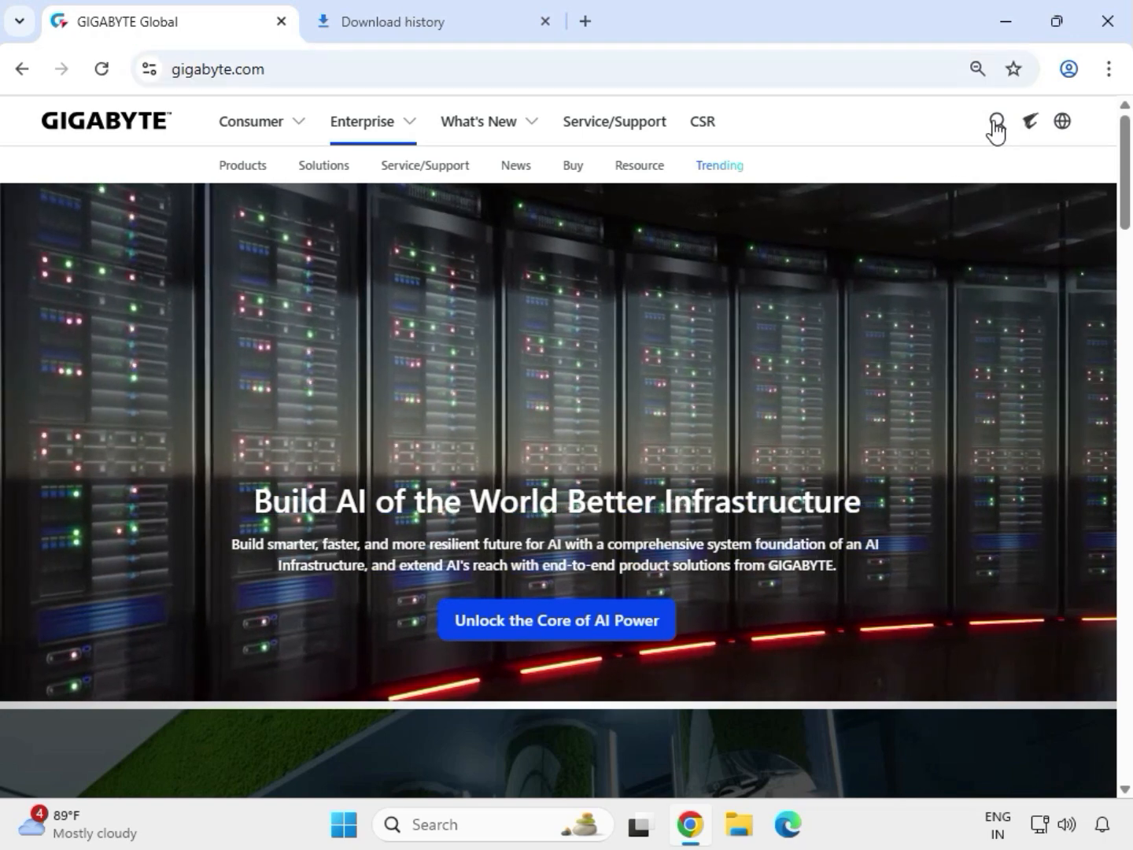
{"action": "type", "text": "Z790 UD"}
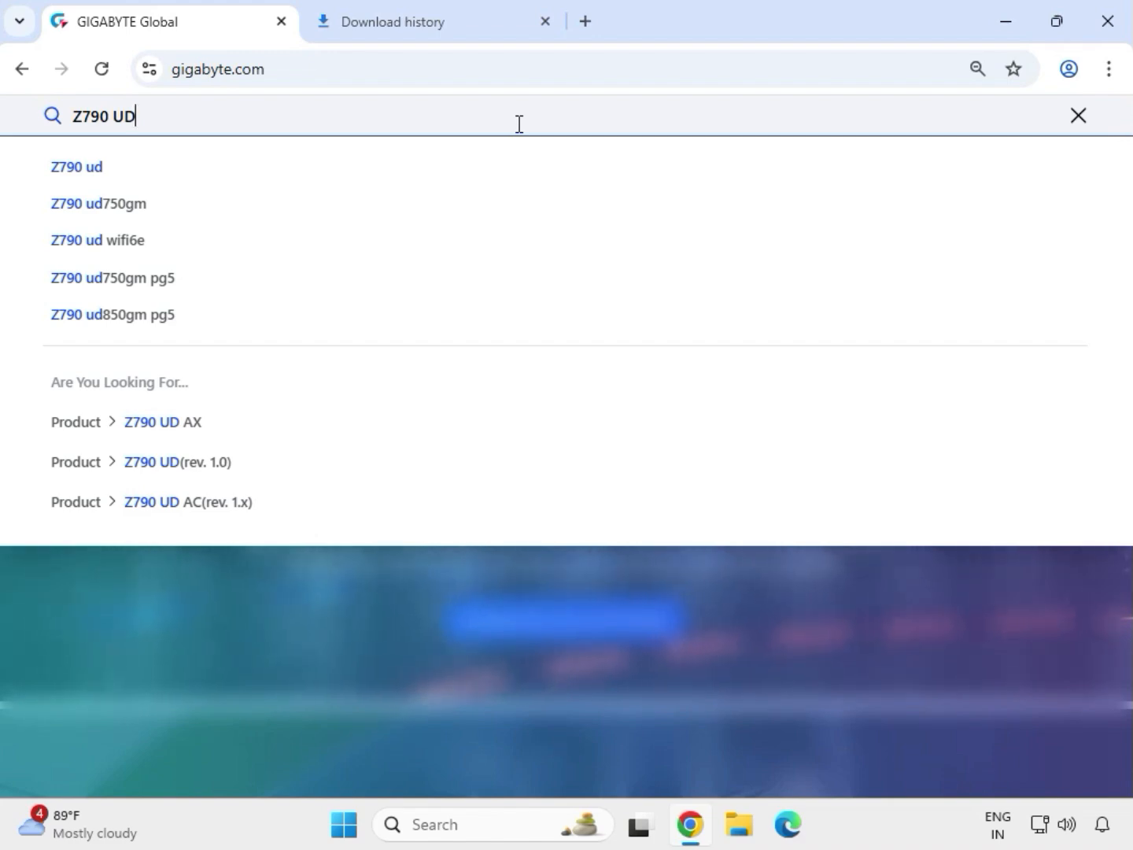
{"action": "key", "text": "Return"}
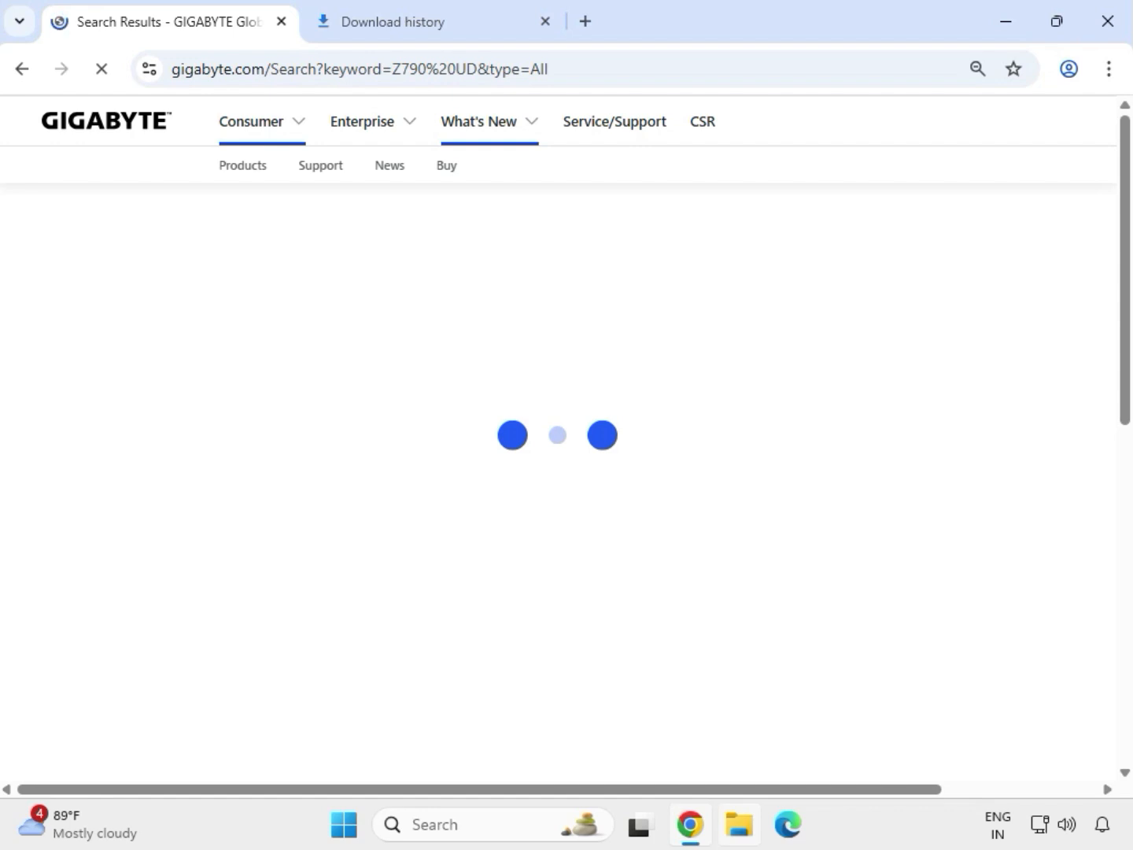
{"action": "left_click", "coordinate": [109, 331]}
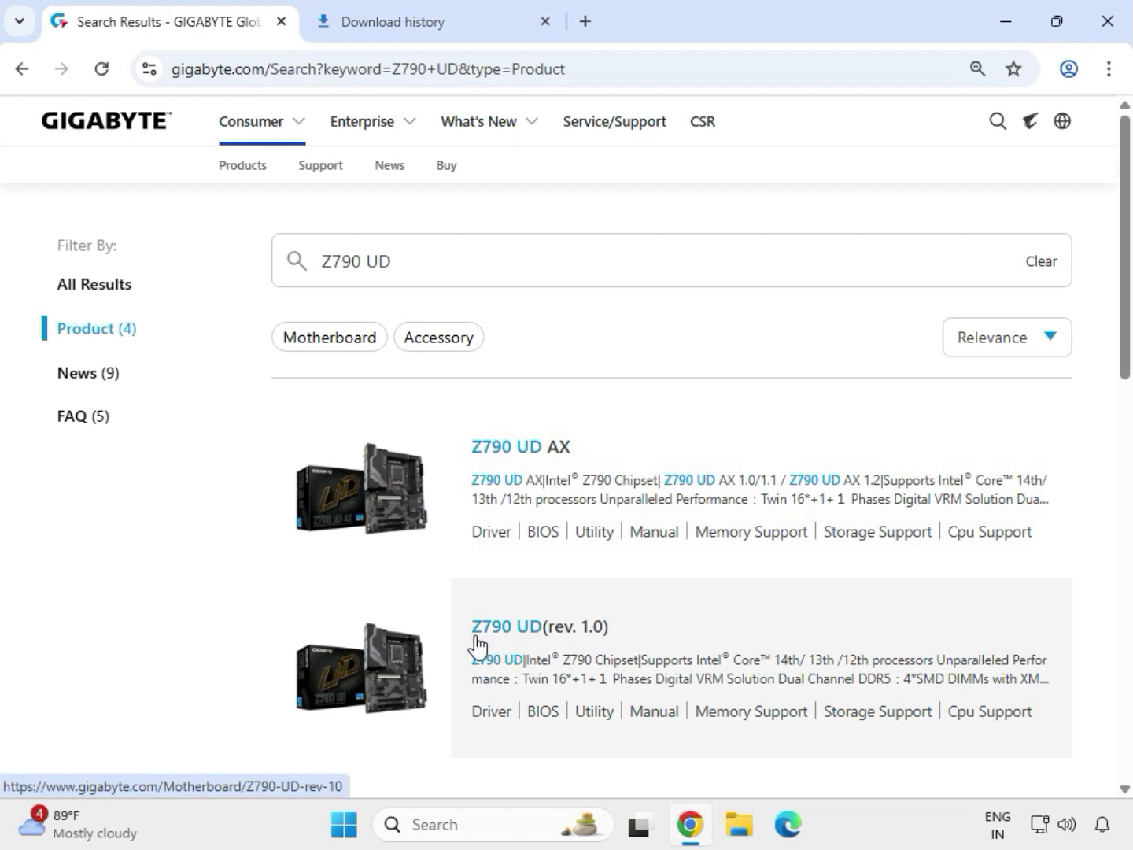
Open the support downloads of the Z790 UD (rev. 1.0) motherboard and set the driver OS to Windows 11 64bit.
{"action": "left_click", "coordinate": [526, 637]}
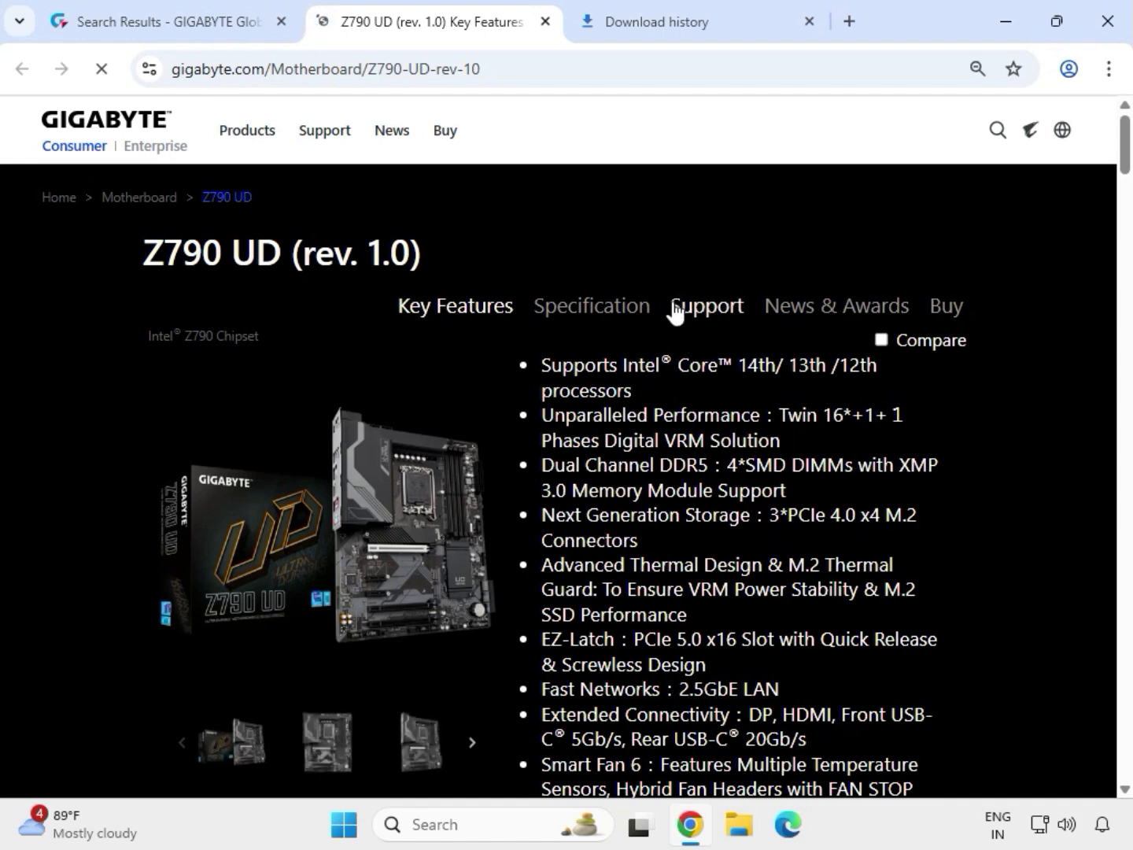
{"action": "left_click", "coordinate": [674, 311]}
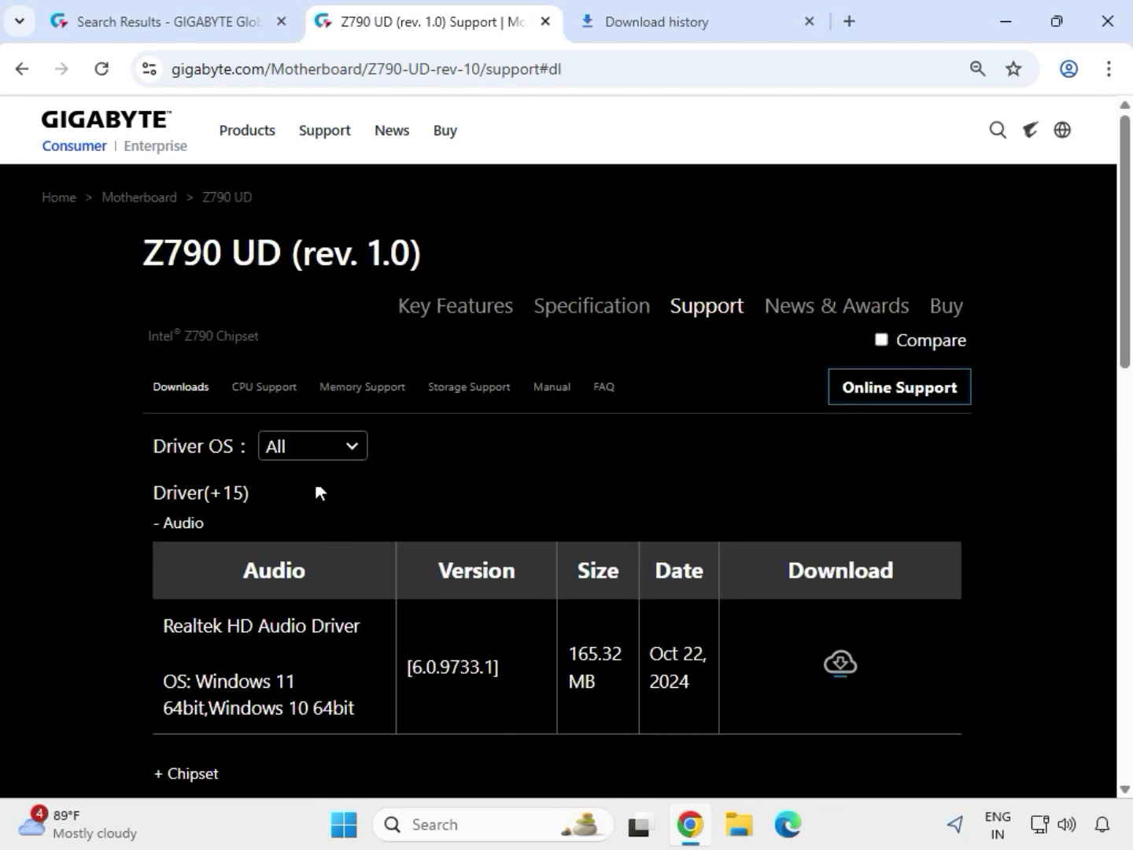
{"action": "left_click", "coordinate": [323, 456]}
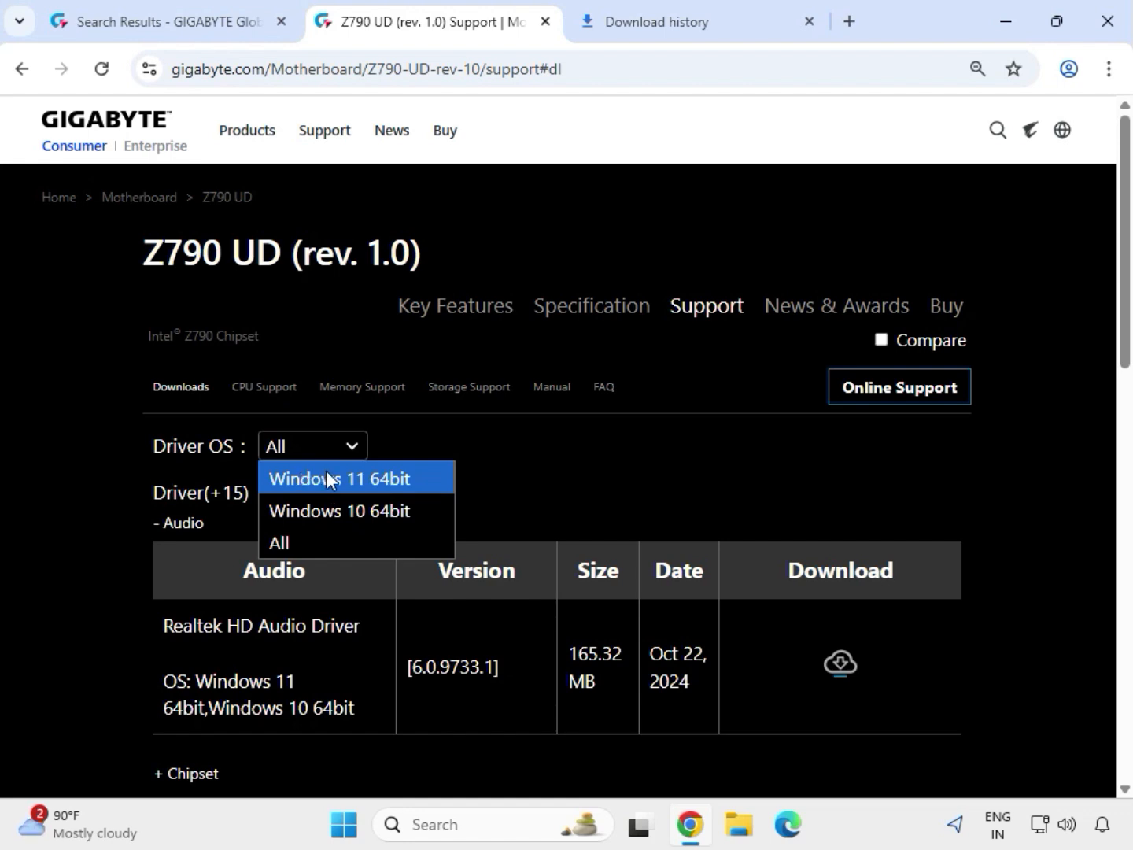
{"action": "left_click", "coordinate": [326, 471]}
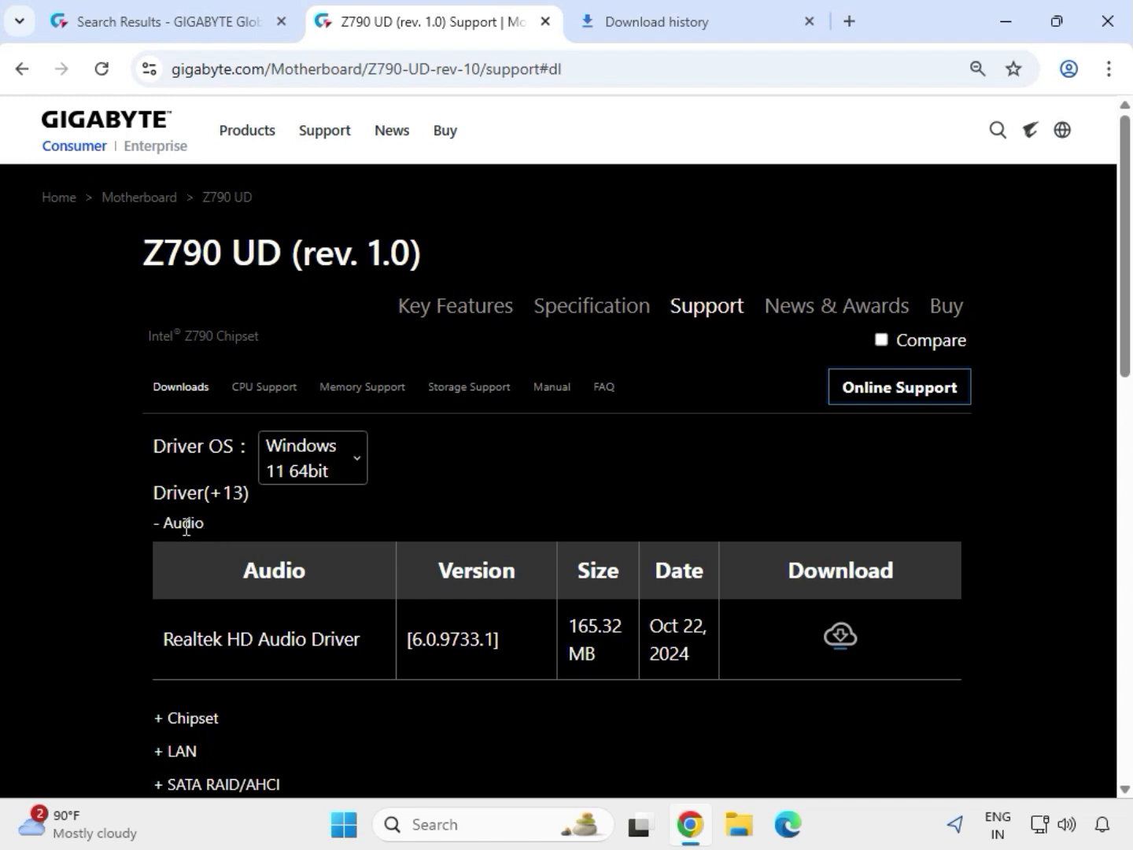
Download the Realtek HD Audio Driver, version 6.0.9733.1, and check its progress in the recent downloads.
{"action": "double_click", "coordinate": [163, 526]}
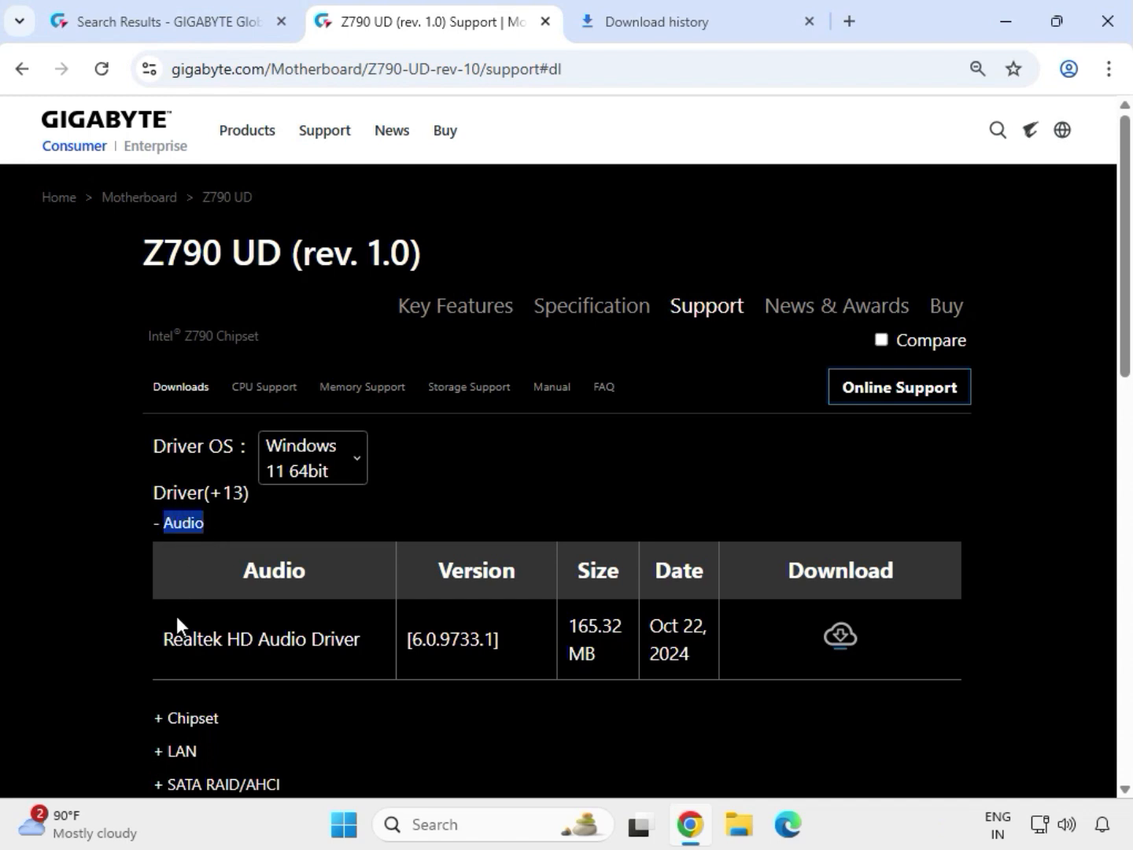
{"action": "left_click_drag", "start_coordinate": [157, 639], "coordinate": [695, 649]}
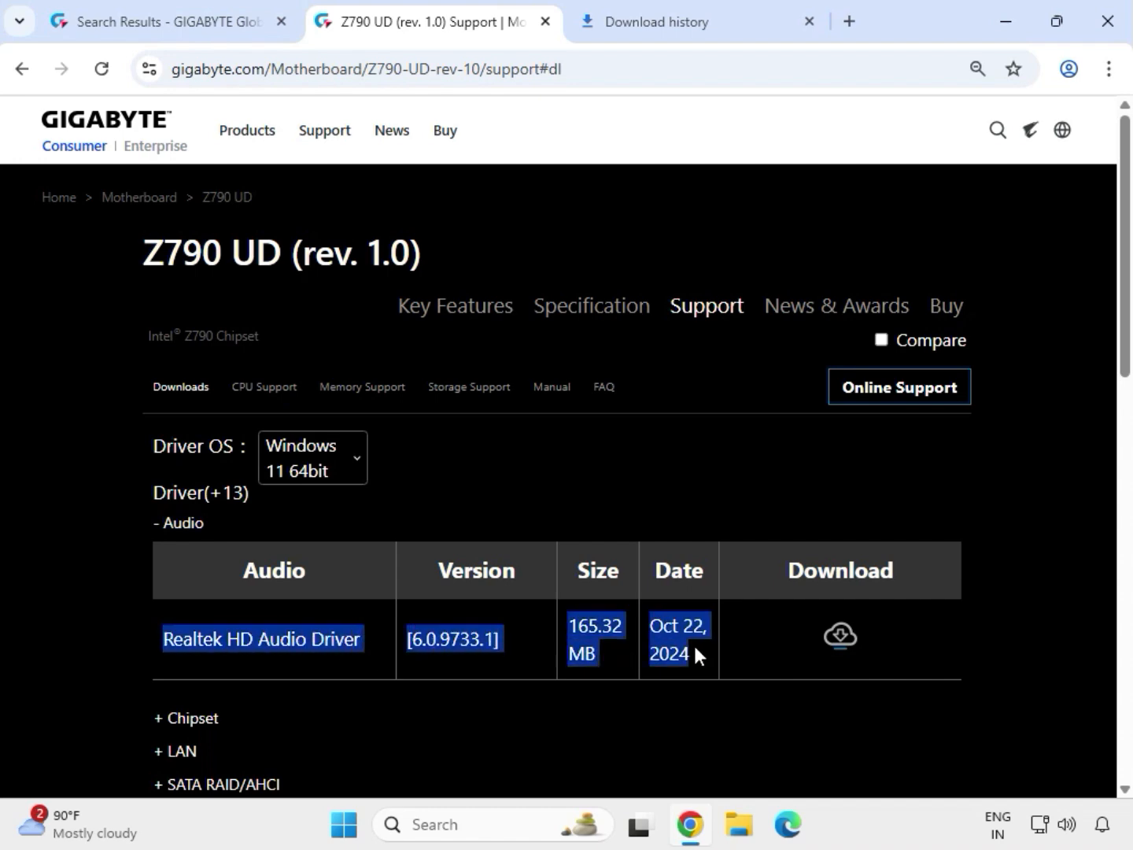
{"action": "left_click", "coordinate": [831, 639]}
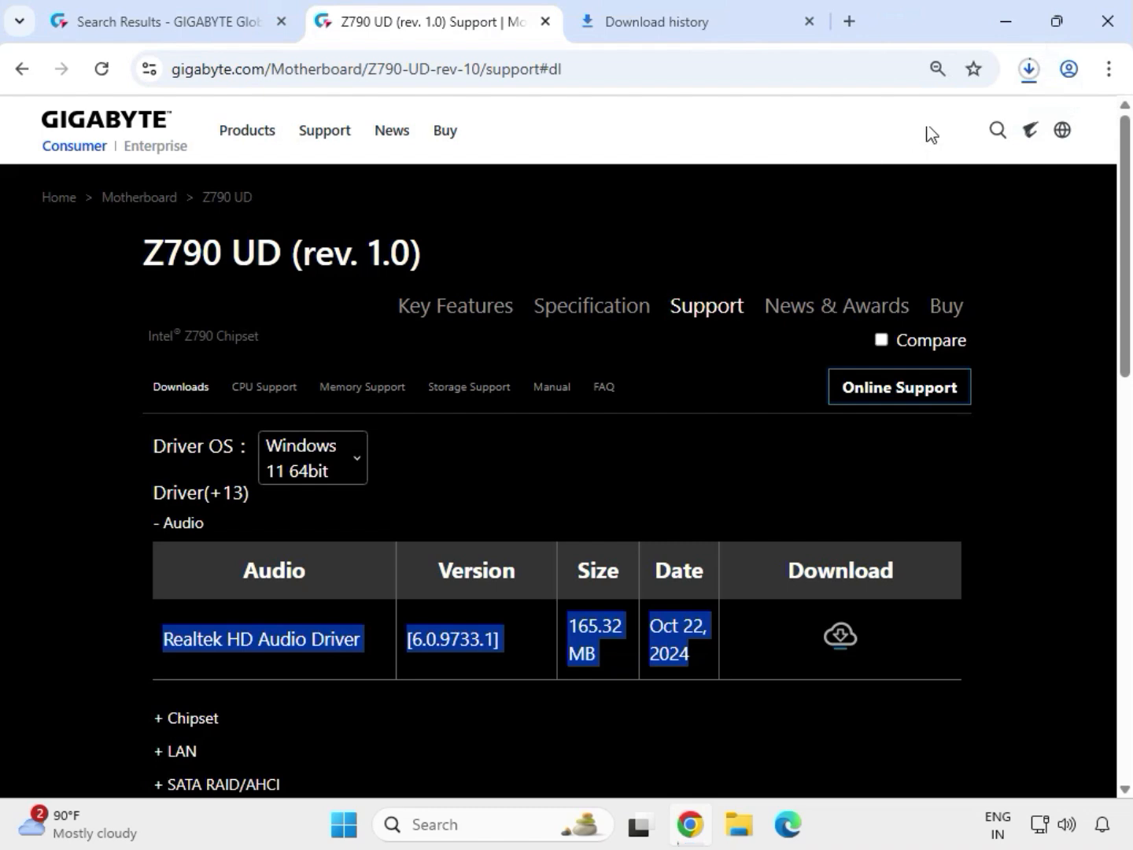
{"action": "left_click", "coordinate": [1030, 70]}
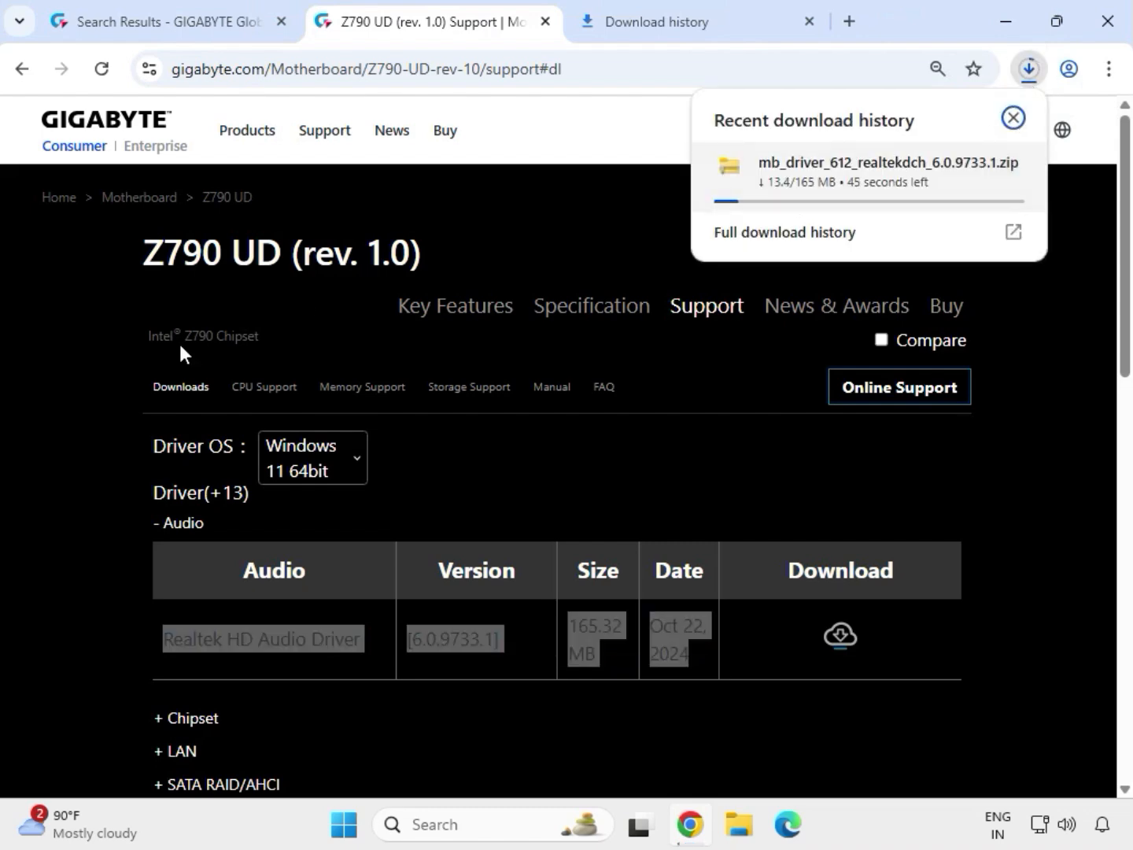
{"action": "left_click", "coordinate": [95, 520]}
Download the Intel Serial I/O driver, version 30.100.2221.20, from the Chipset drivers.
{"action": "scroll", "coordinate": [137, 591], "scroll_direction": "down", "scroll_amount": 1}
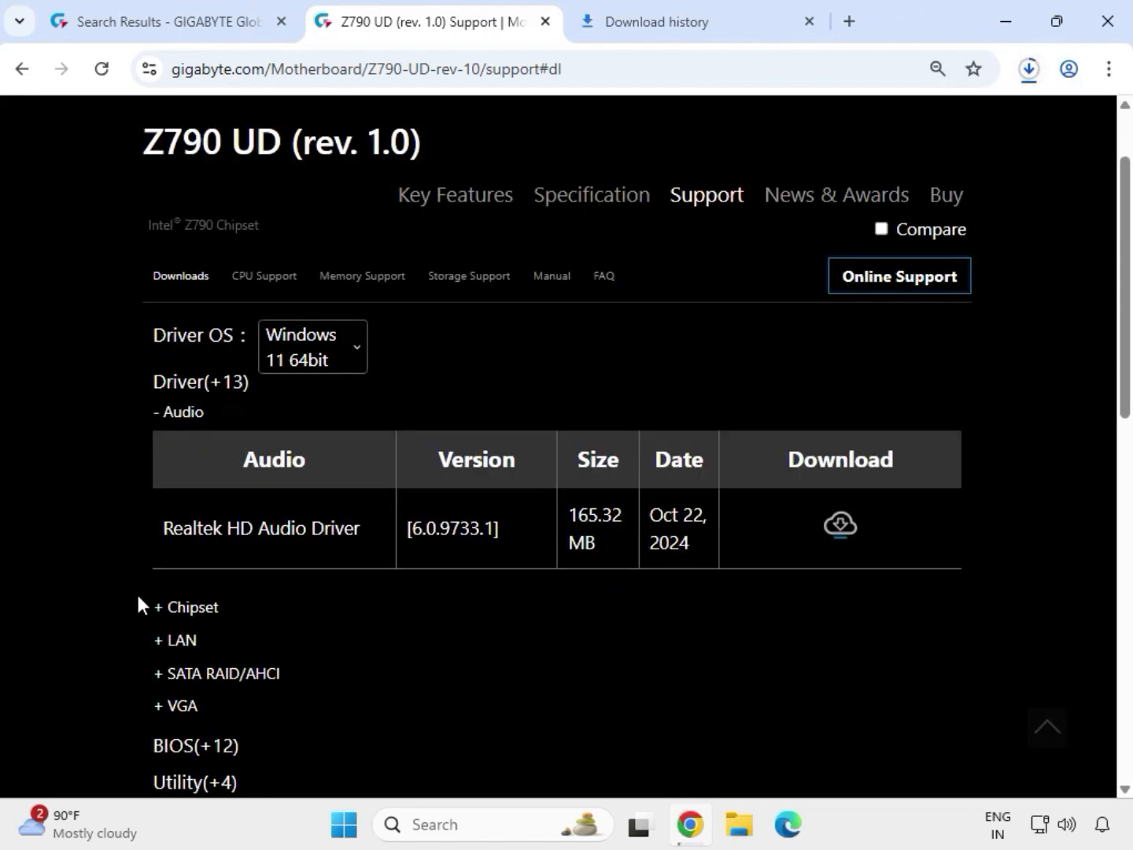
{"action": "left_click", "coordinate": [175, 613]}
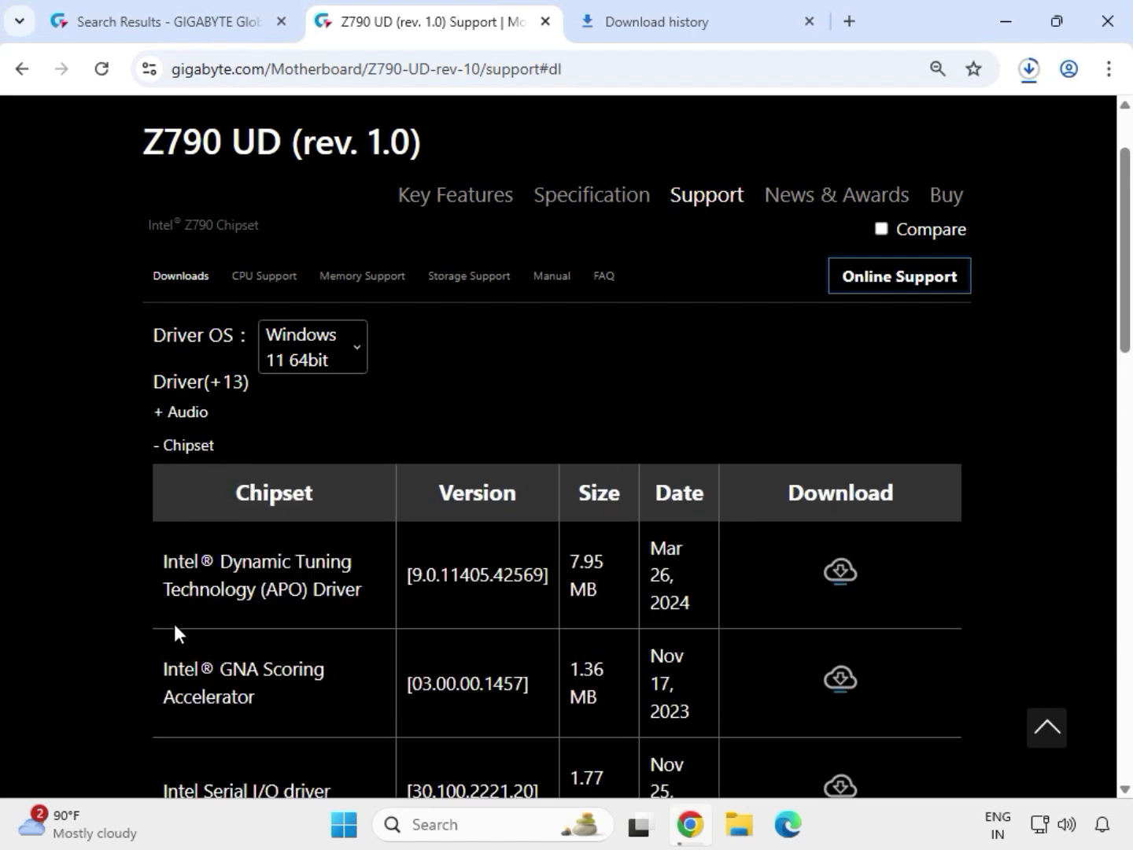
{"action": "scroll", "coordinate": [1130, 329], "scroll_direction": "down", "scroll_amount": 2}
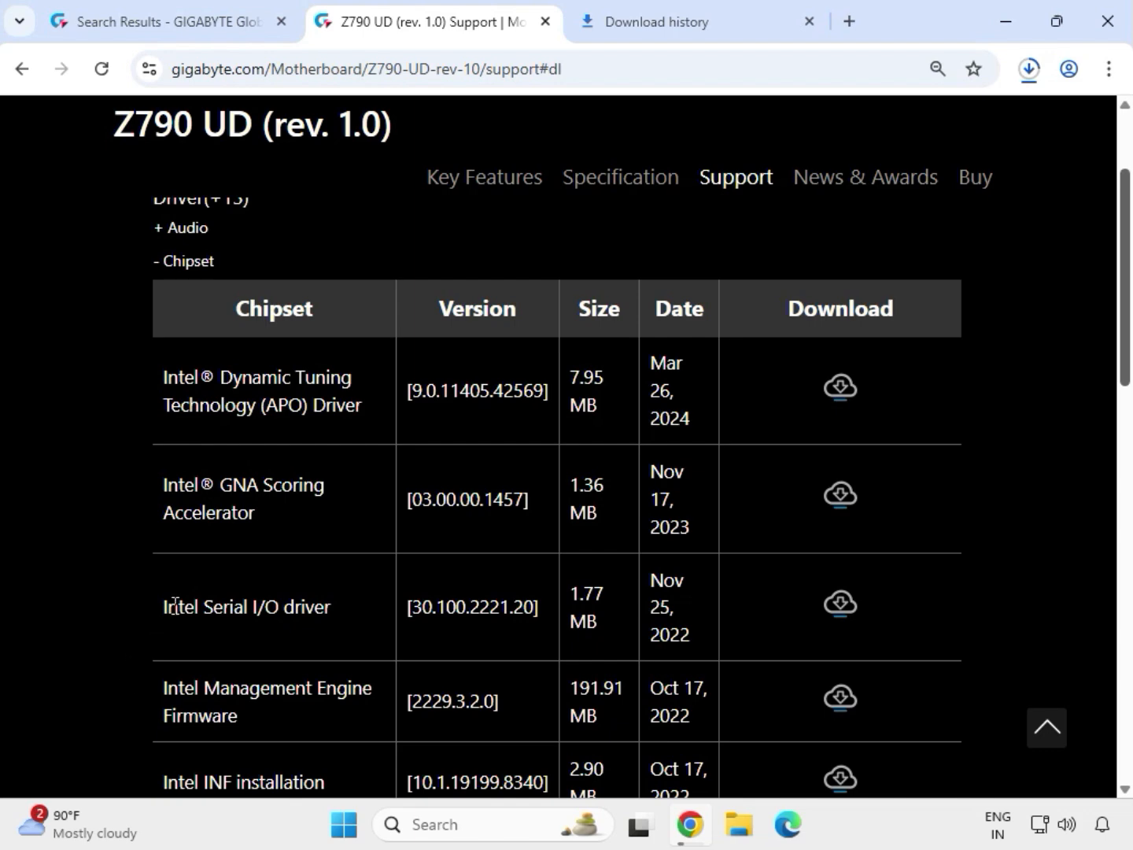
{"action": "left_click_drag", "start_coordinate": [167, 606], "coordinate": [335, 607]}
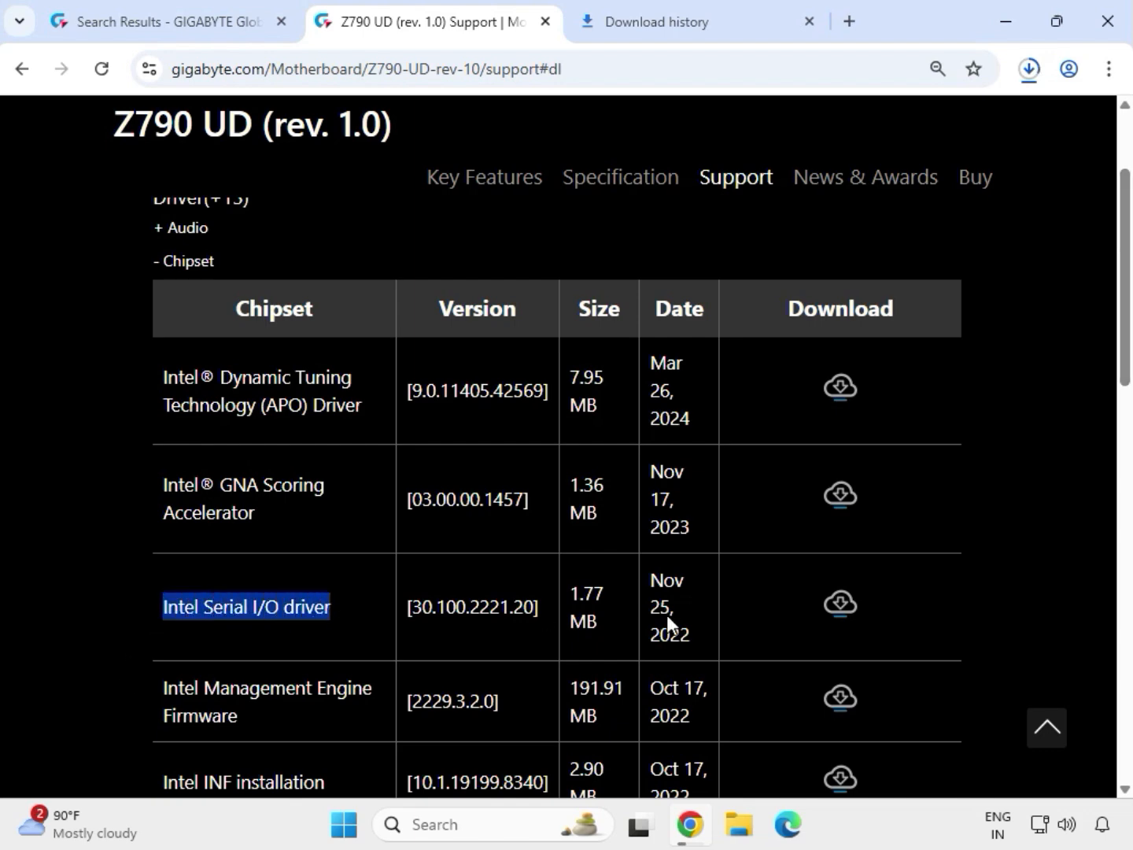
{"action": "left_click", "coordinate": [839, 606]}
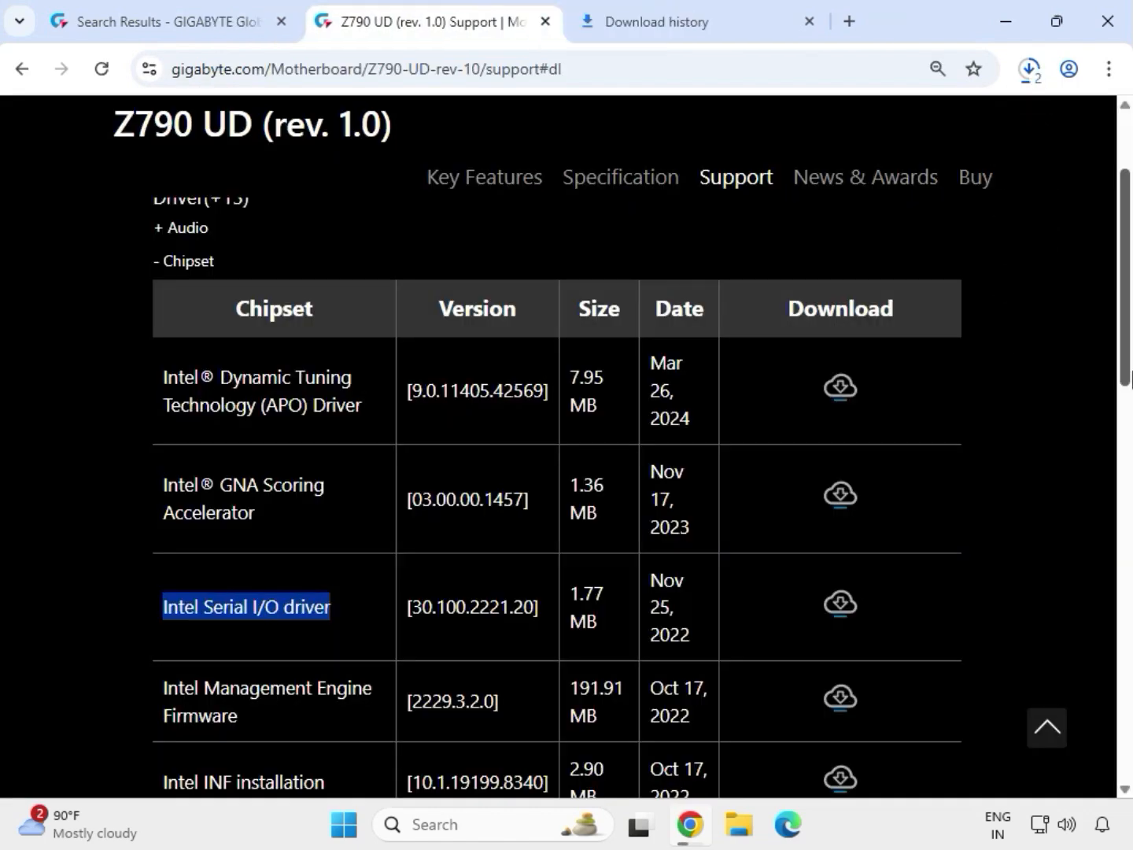
Download the Intel INF installation package, version 10.1.19199.8340, from the Chipset drivers.
{"action": "left_click_drag", "start_coordinate": [1129, 369], "coordinate": [1129, 424]}
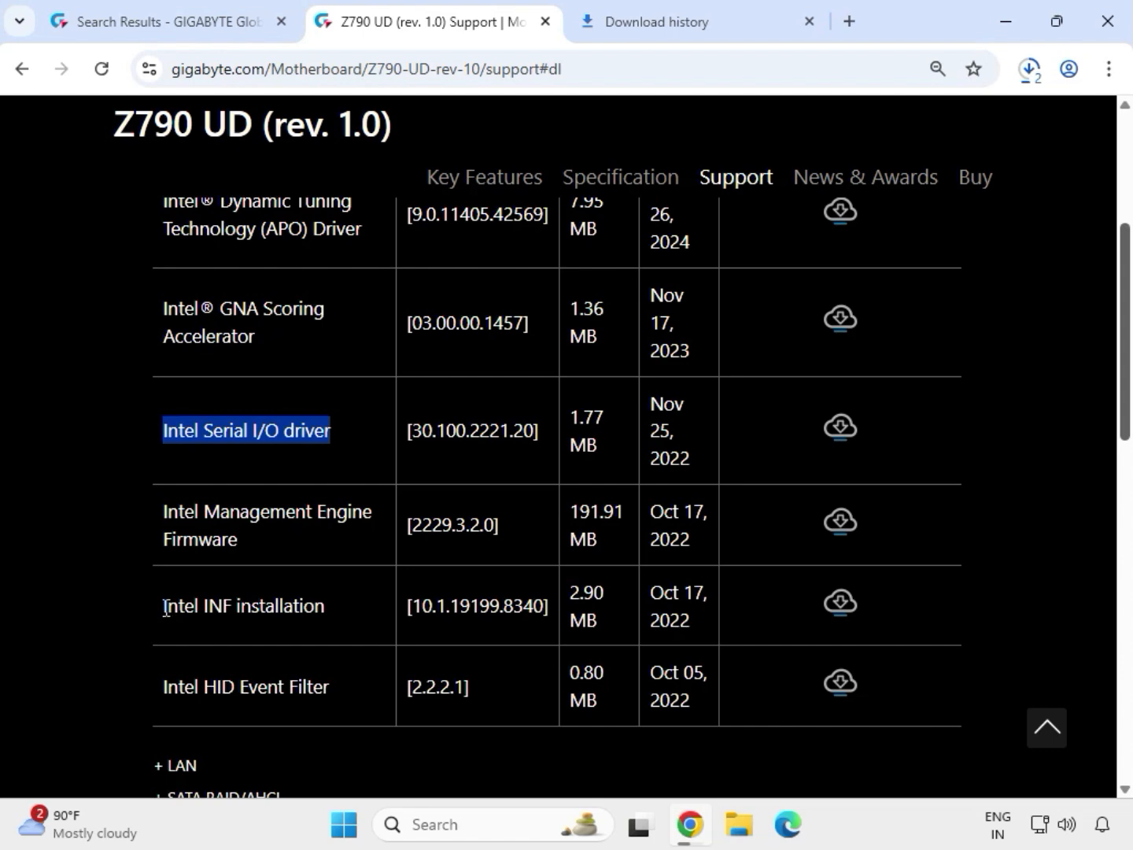
{"action": "left_click_drag", "start_coordinate": [165, 609], "coordinate": [346, 603]}
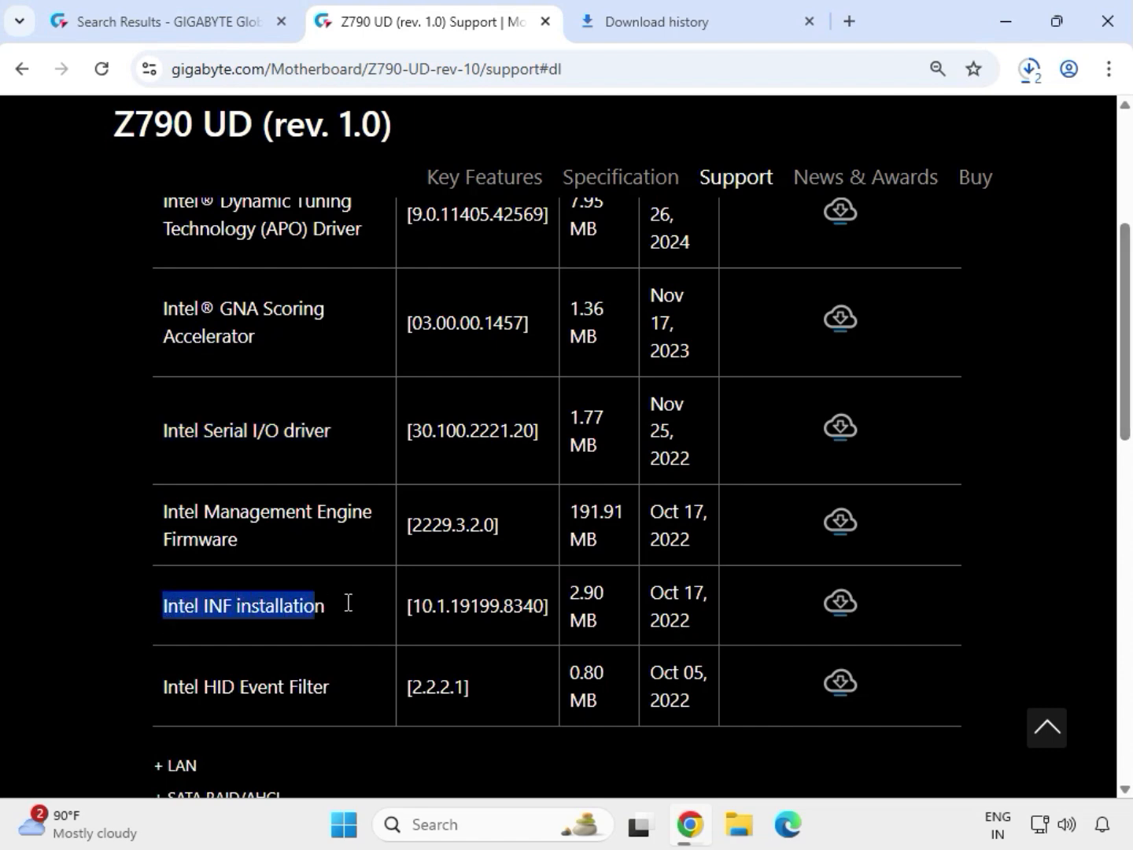
{"action": "left_click", "coordinate": [840, 603]}
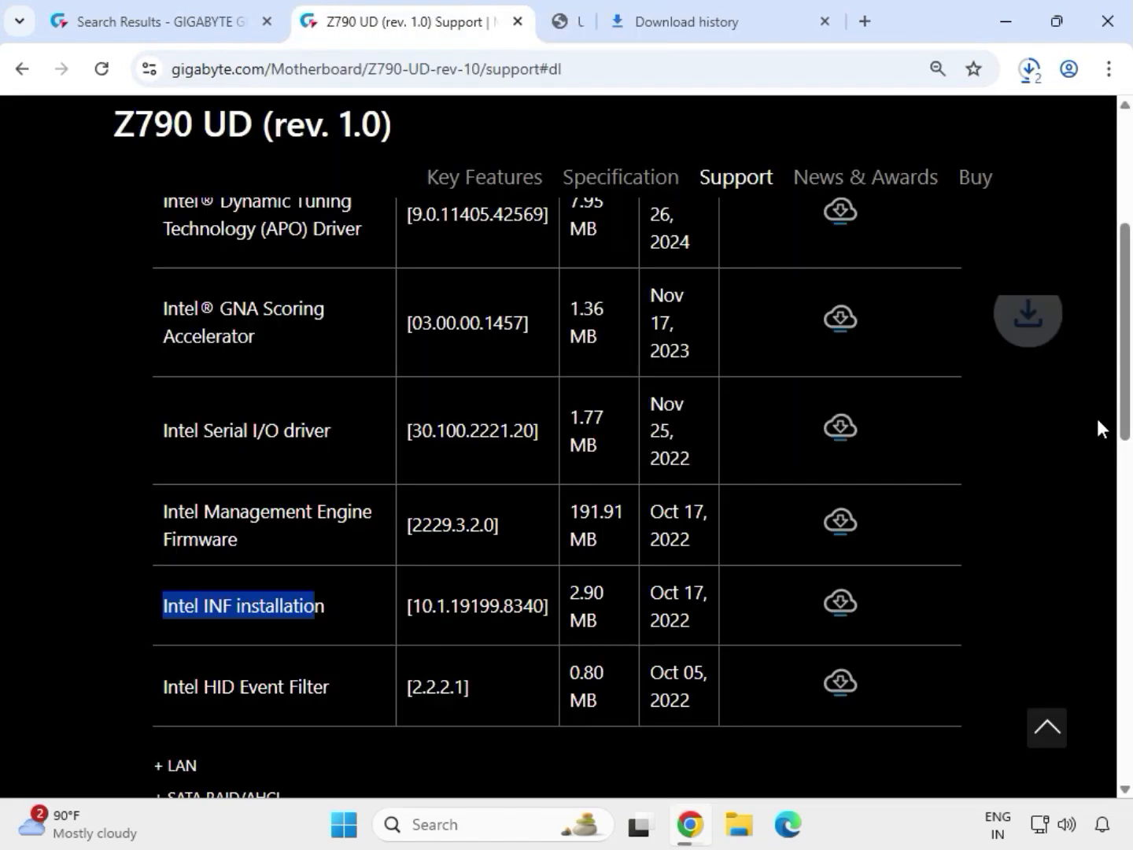
Download the Realtek LAN Driver, version 11.24.0318.2025, from the LAN drivers.
{"action": "left_click_drag", "start_coordinate": [1126, 432], "coordinate": [1122, 500]}
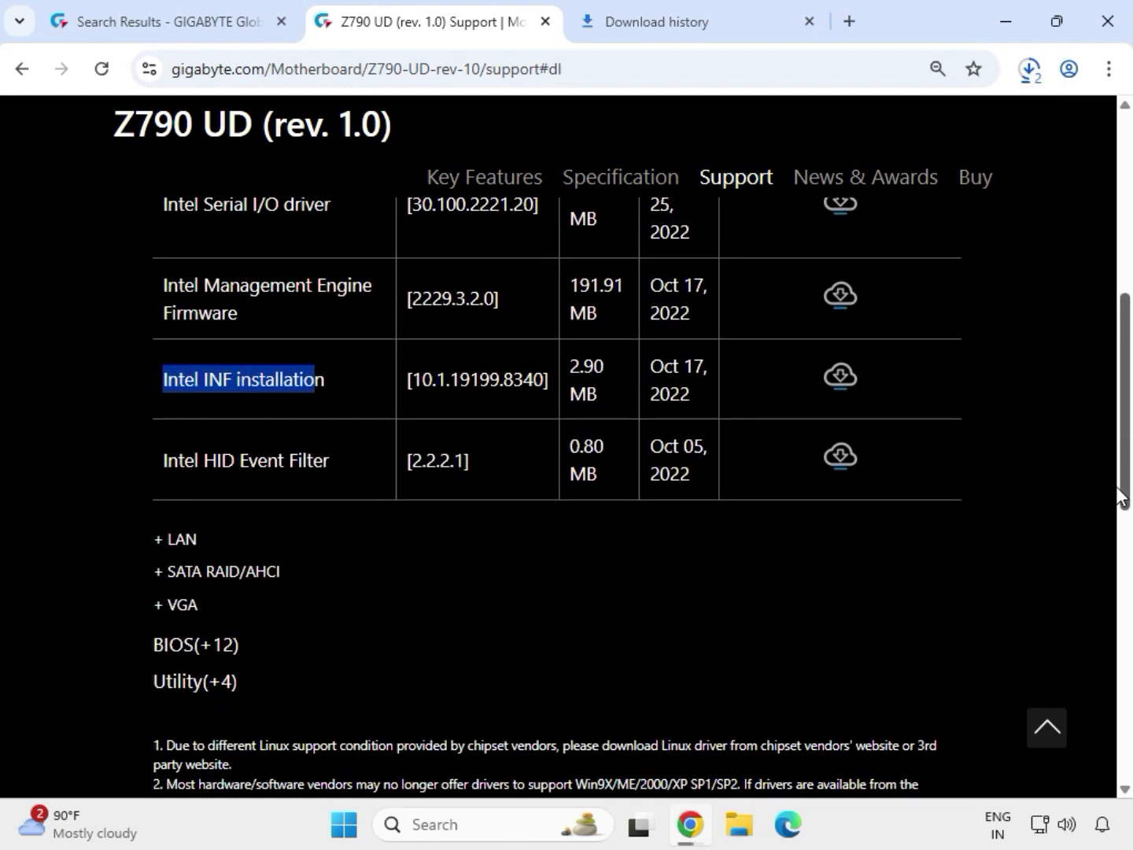
{"action": "left_click", "coordinate": [182, 541]}
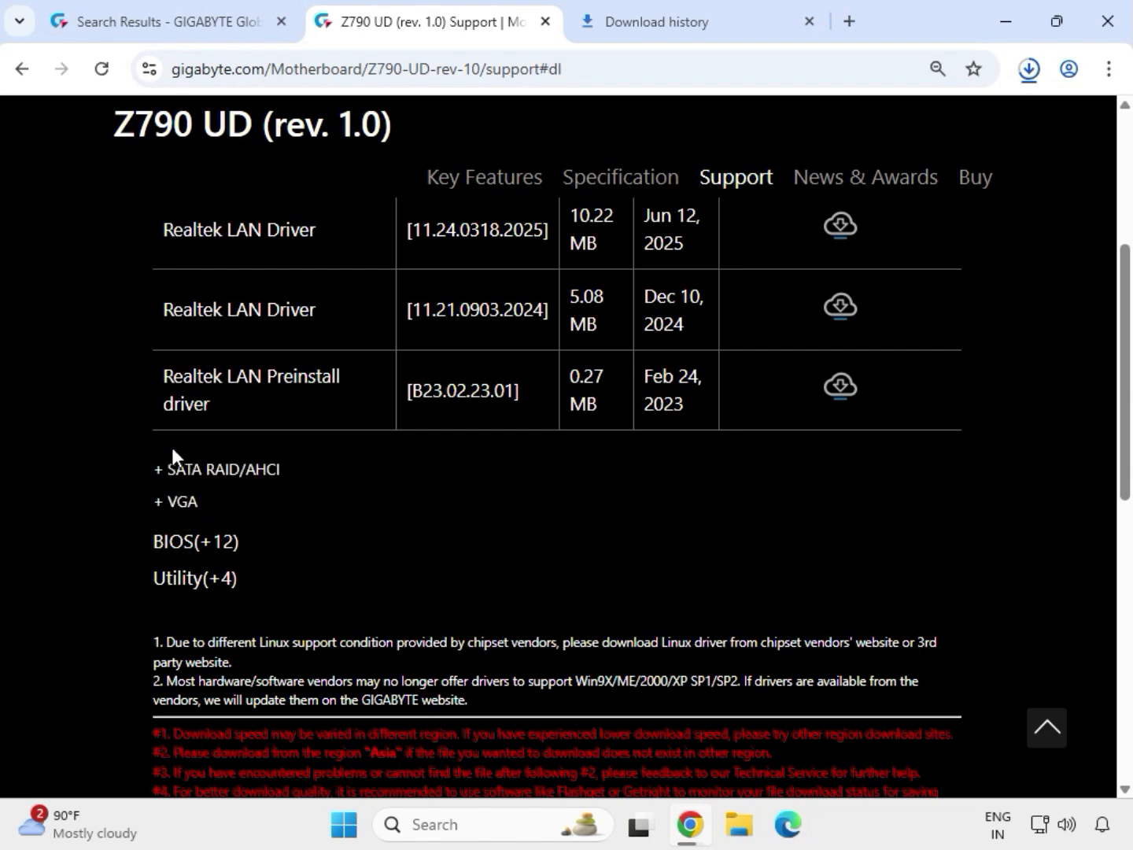
{"action": "scroll", "coordinate": [172, 456], "scroll_direction": "up", "scroll_amount": 1}
{"action": "left_click_drag", "start_coordinate": [164, 340], "coordinate": [353, 348]}
{"action": "double_click", "coordinate": [871, 341]}
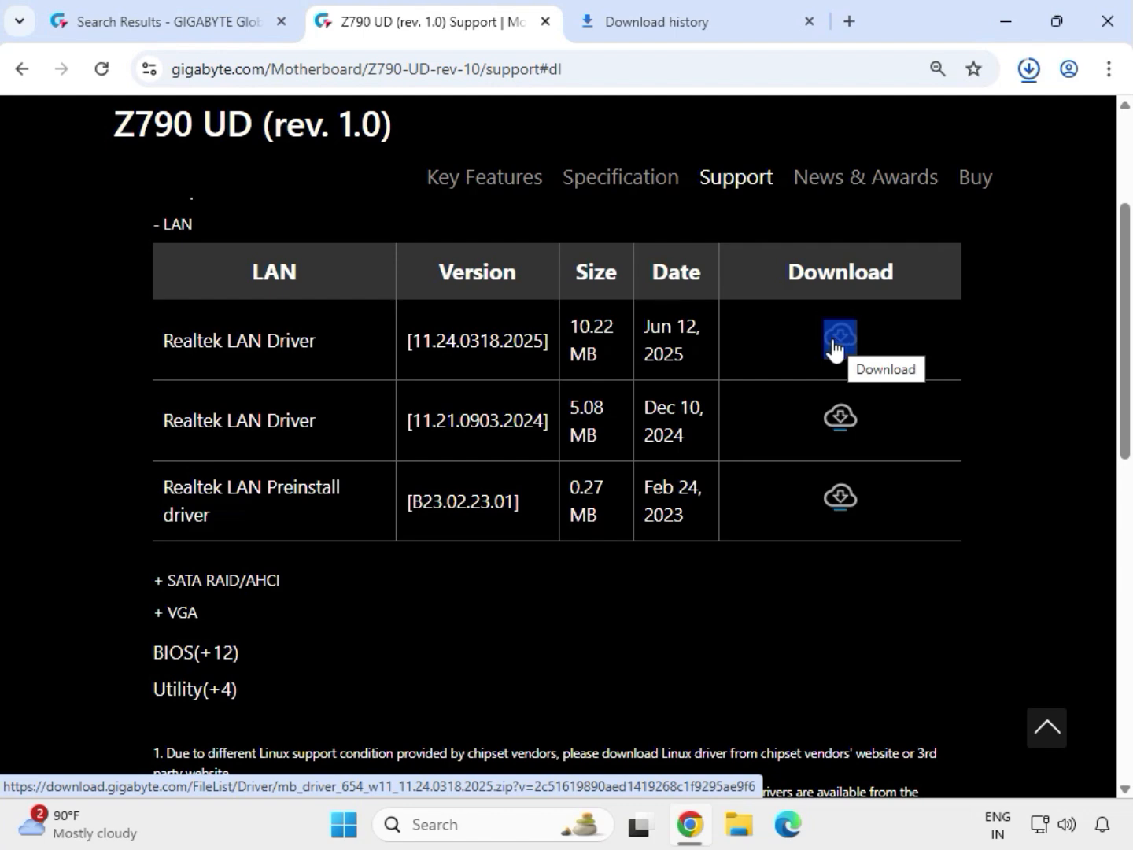
Download the Intel Graphic Driver, version 31.0.101.3302, from the VGA drivers.
{"action": "left_click", "coordinate": [164, 611]}
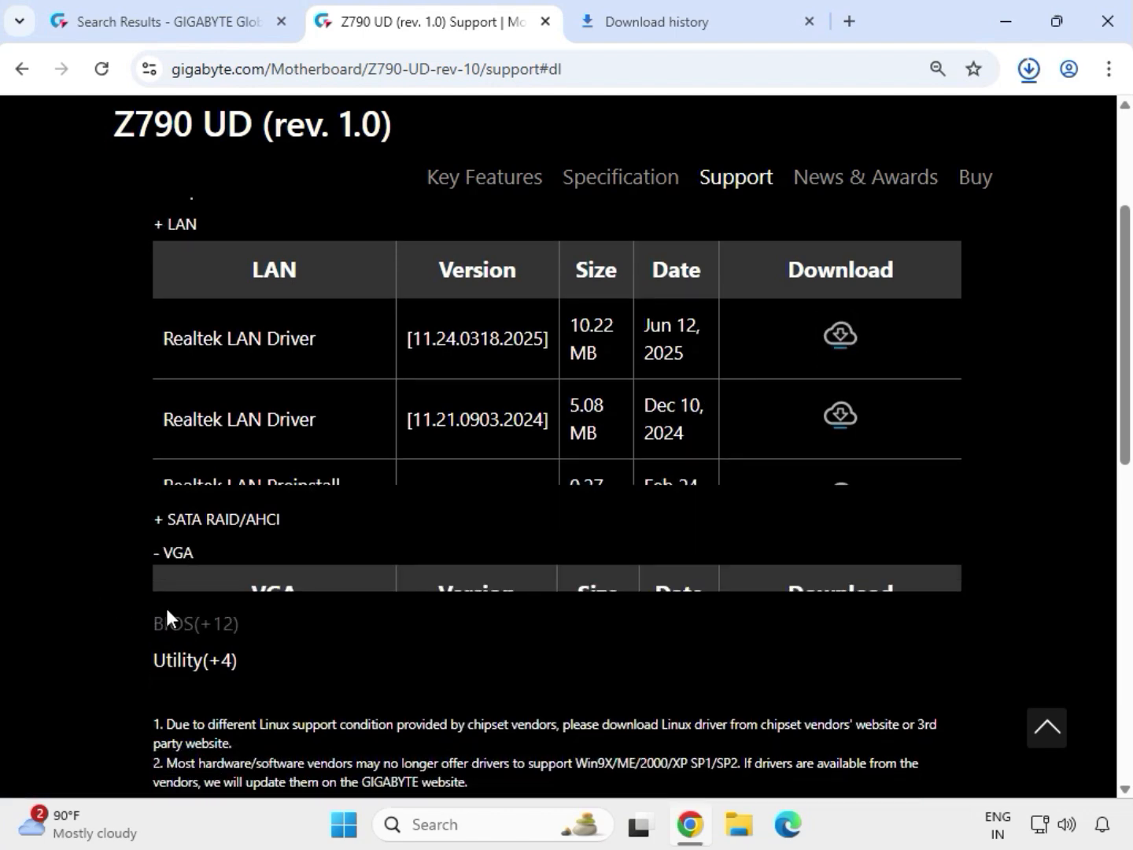
{"action": "left_click_drag", "start_coordinate": [158, 394], "coordinate": [725, 420]}
{"action": "left_click", "coordinate": [839, 406]}
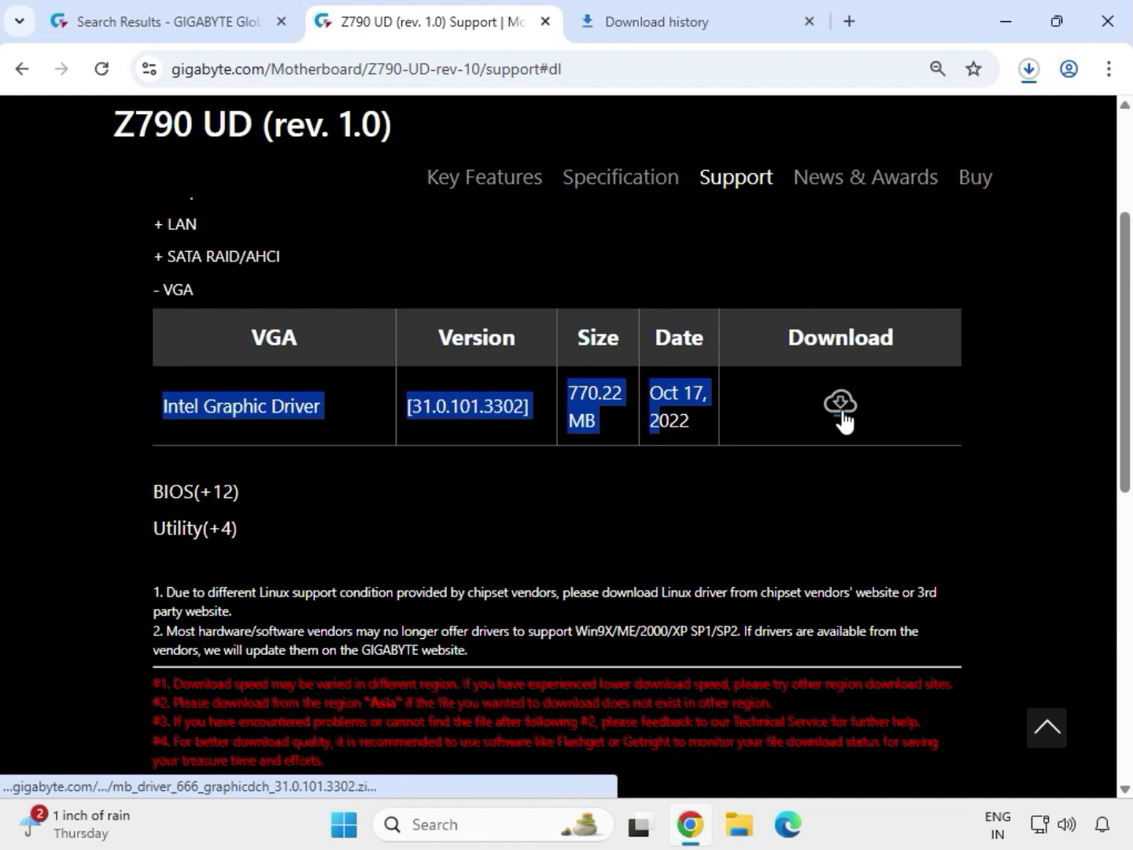
Show the downloaded infupdate archive in its folder from the recent downloads and highlight the driver archives there.
{"action": "left_click", "coordinate": [1029, 69]}
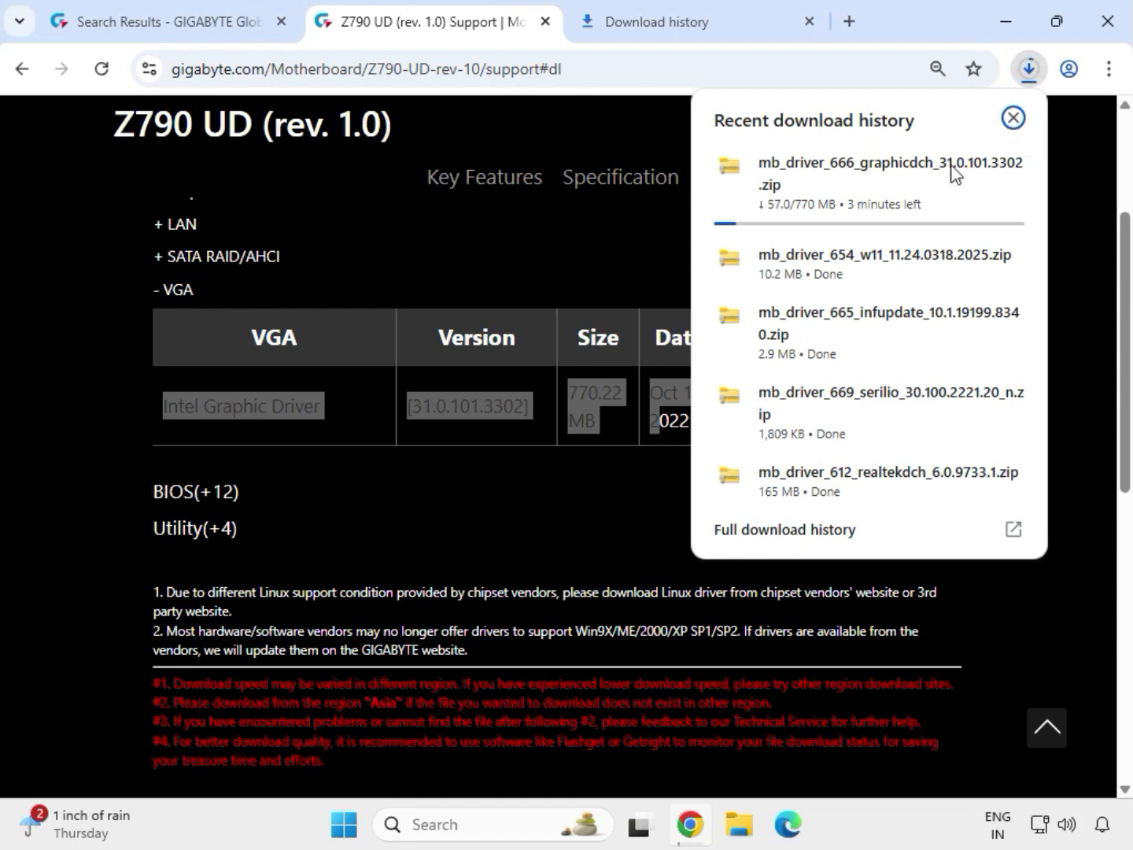
{"action": "mouse_move", "coordinate": [967, 347]}
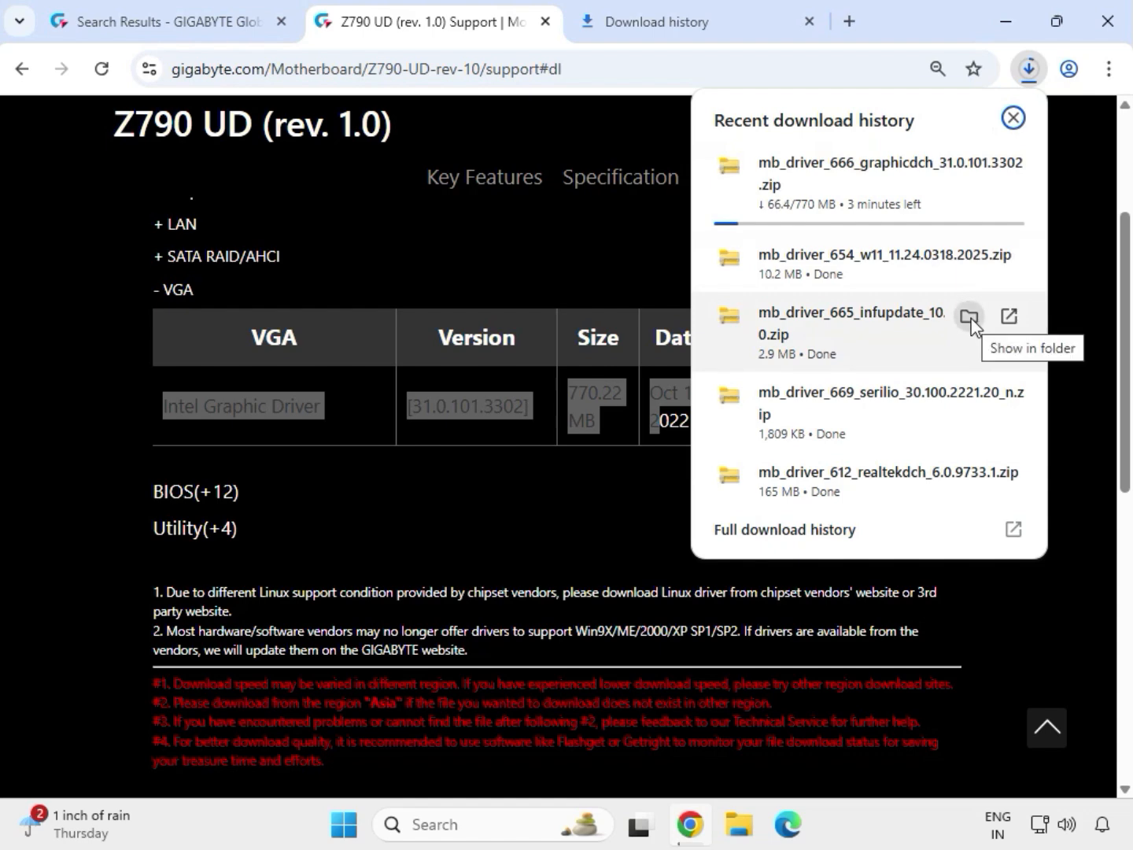
{"action": "left_click", "coordinate": [969, 318]}
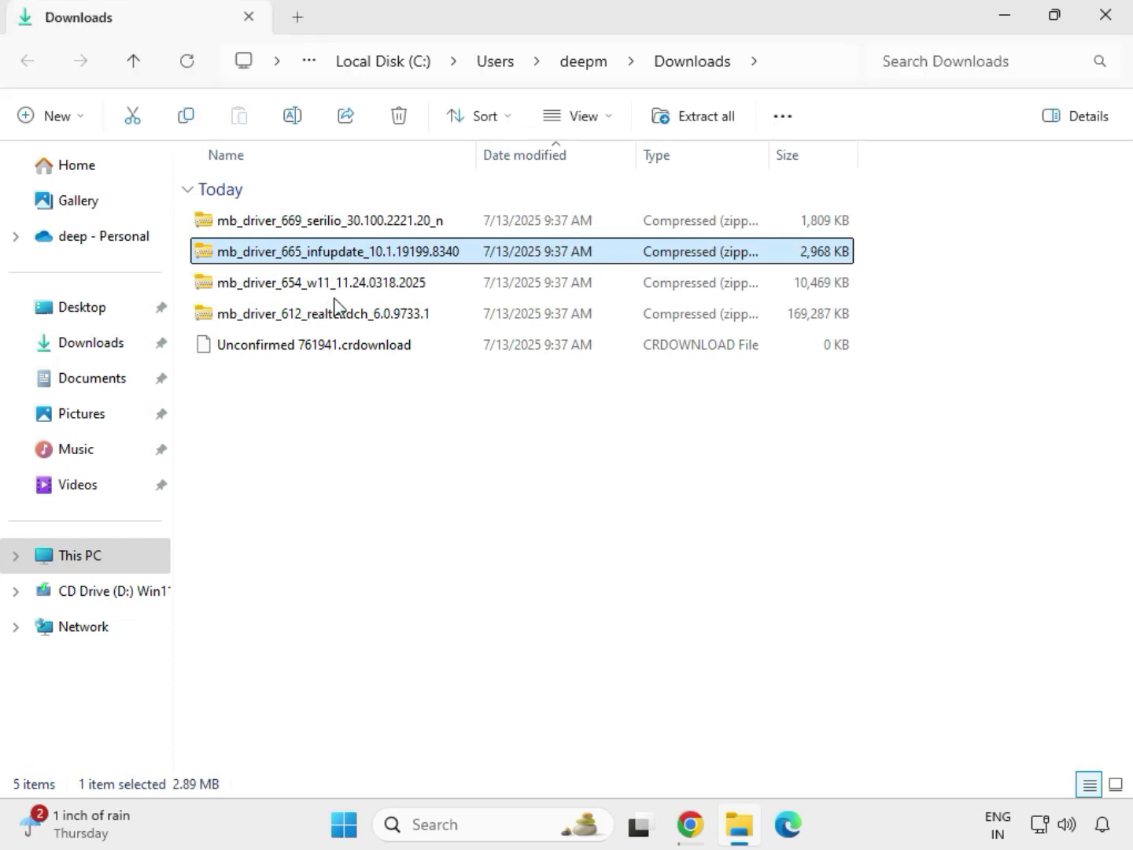
{"action": "left_click_drag", "start_coordinate": [329, 422], "coordinate": [346, 222]}
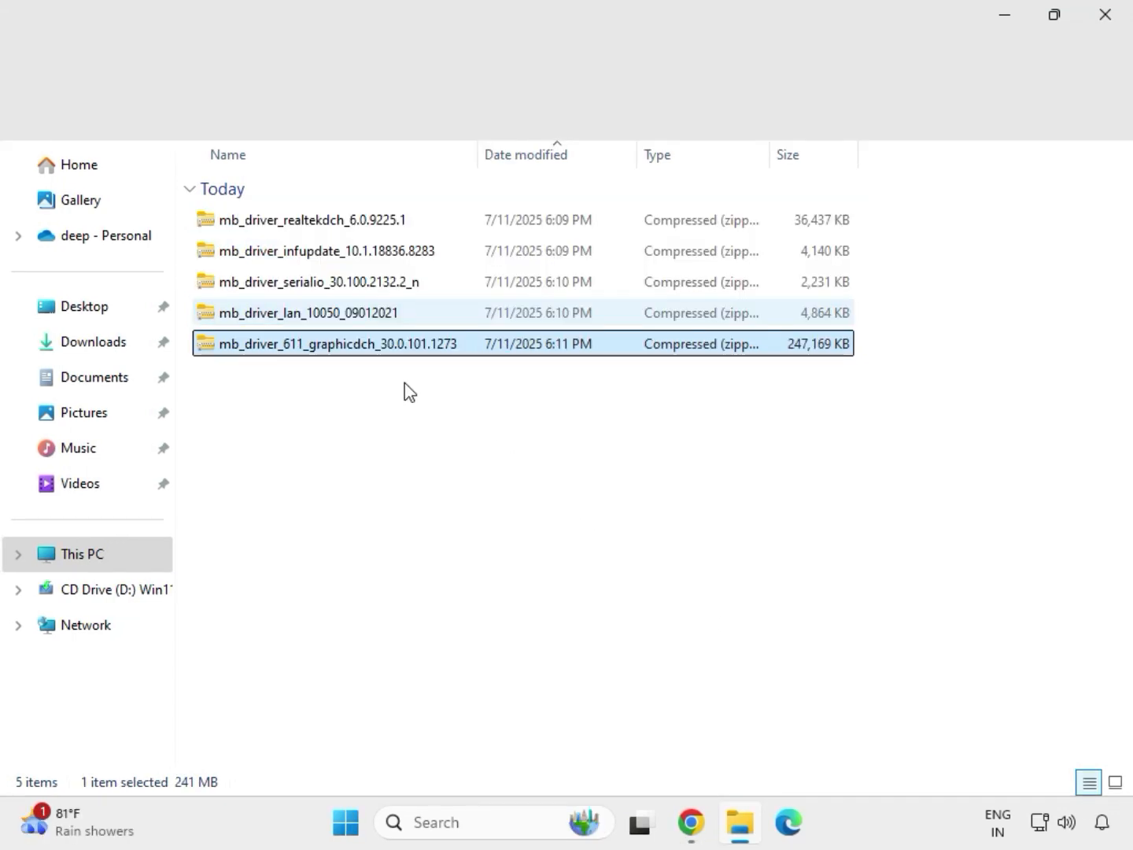
{"action": "left_click_drag", "start_coordinate": [405, 390], "coordinate": [352, 210]}
Extract the mb_driver_611_graphicdch_30.0.101.1273 archive into the proposed destination folder, with the extracted files shown when complete.
{"action": "left_click", "coordinate": [396, 346]}
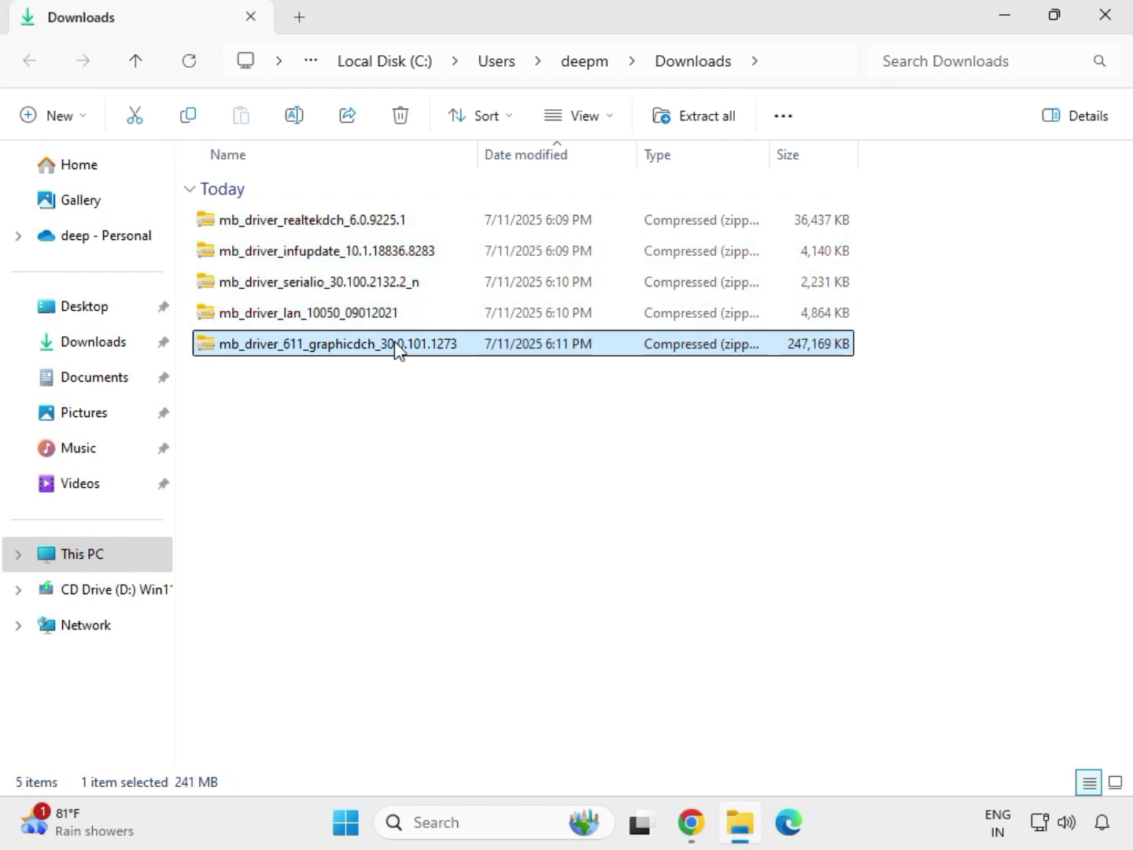
{"action": "right_click", "coordinate": [396, 347]}
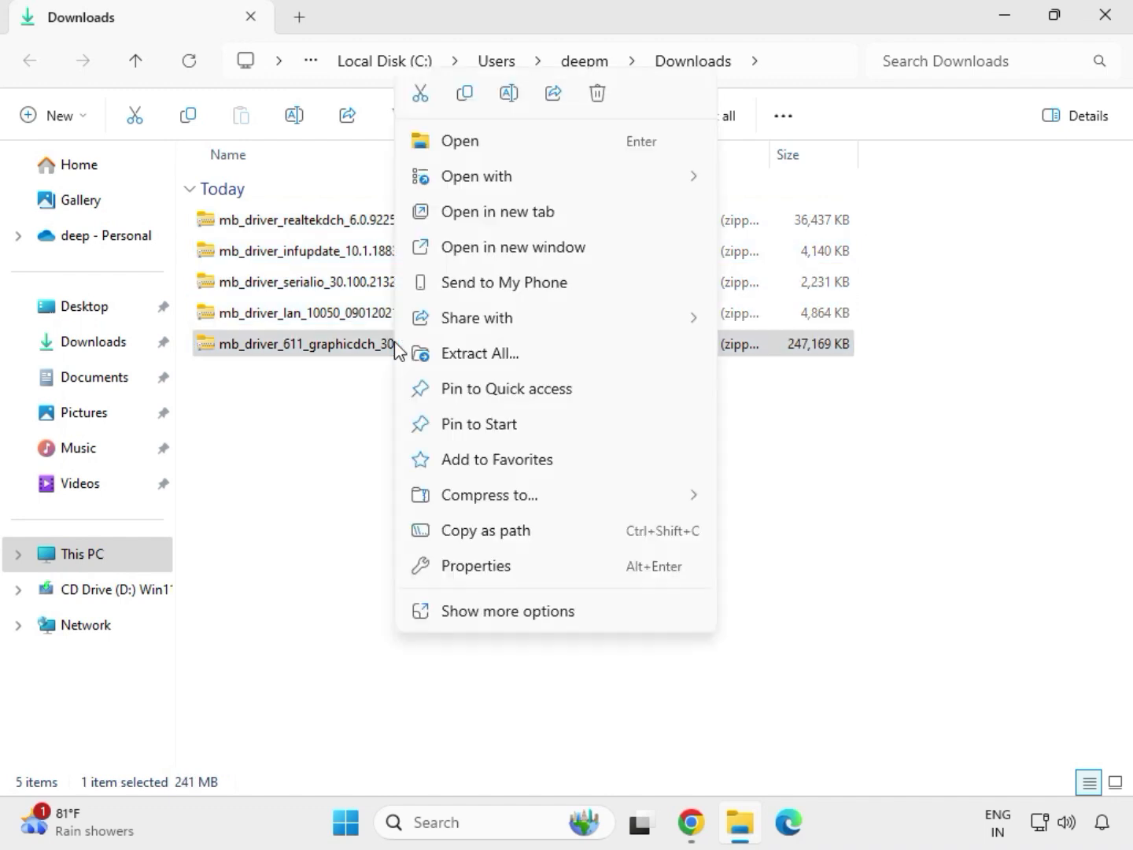
{"action": "left_click", "coordinate": [509, 612]}
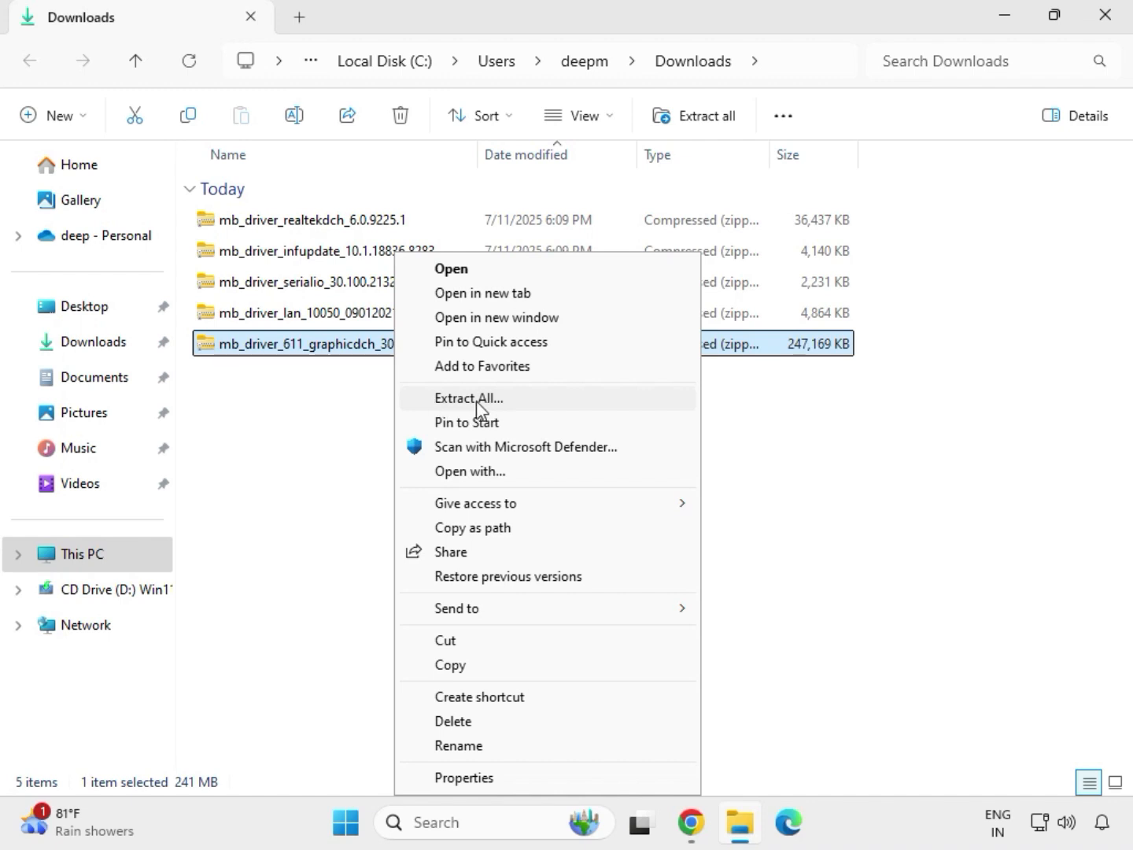
{"action": "left_click", "coordinate": [478, 400]}
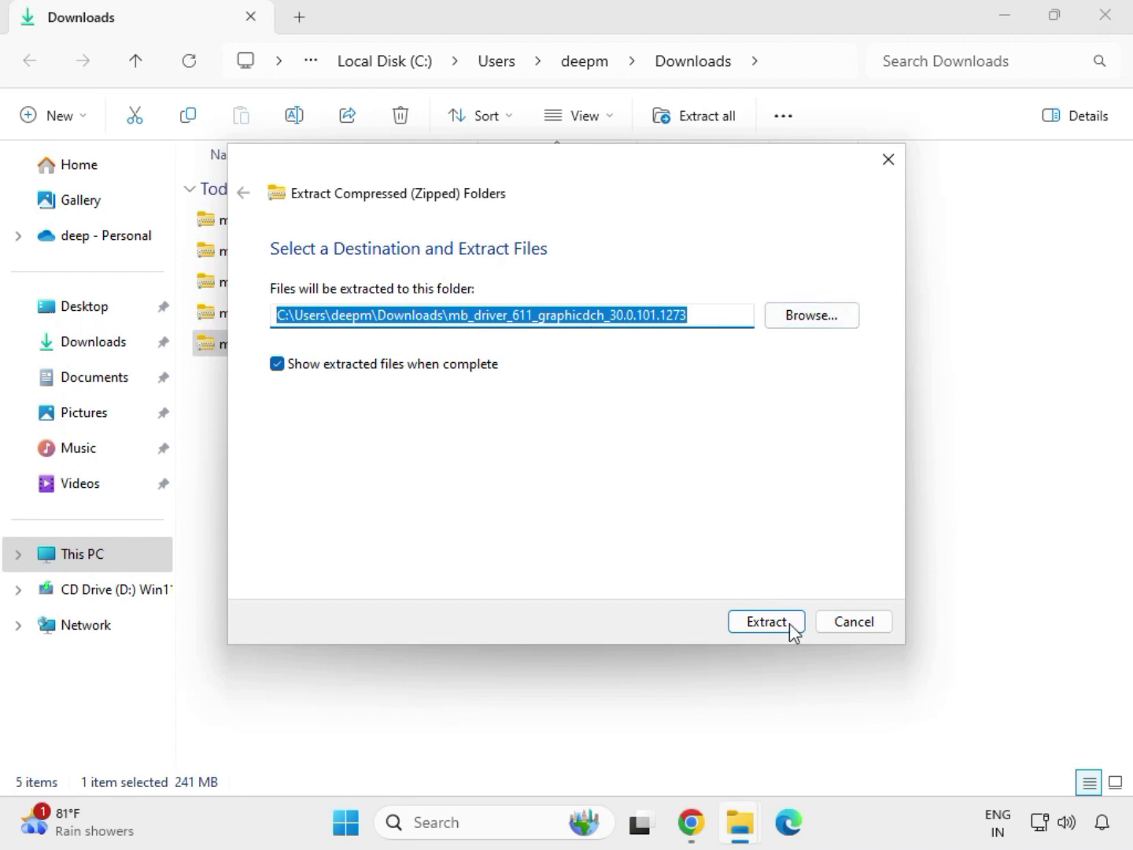
{"action": "left_click", "coordinate": [766, 621]}
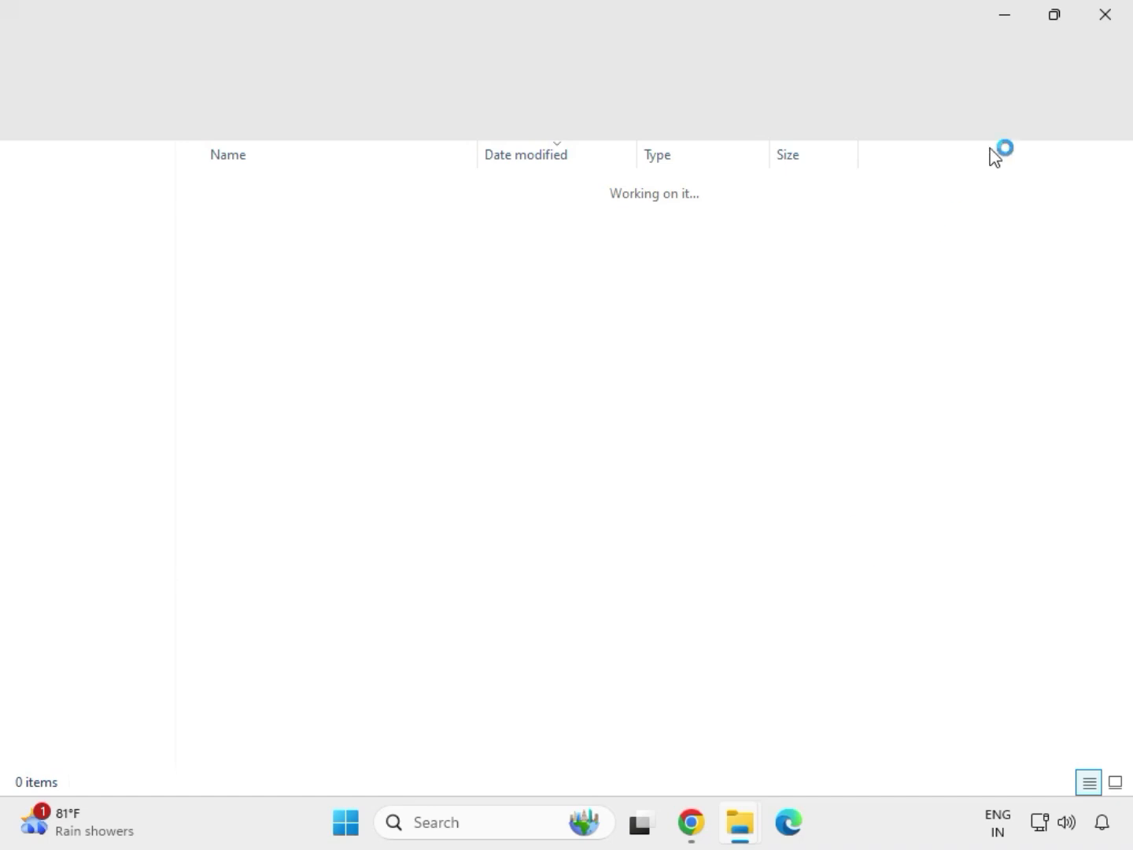
Extract the mb_driver_lan_10050_09012021 archive into the proposed destination folder and close the window of extracted files.
{"action": "left_click", "coordinate": [1103, 24]}
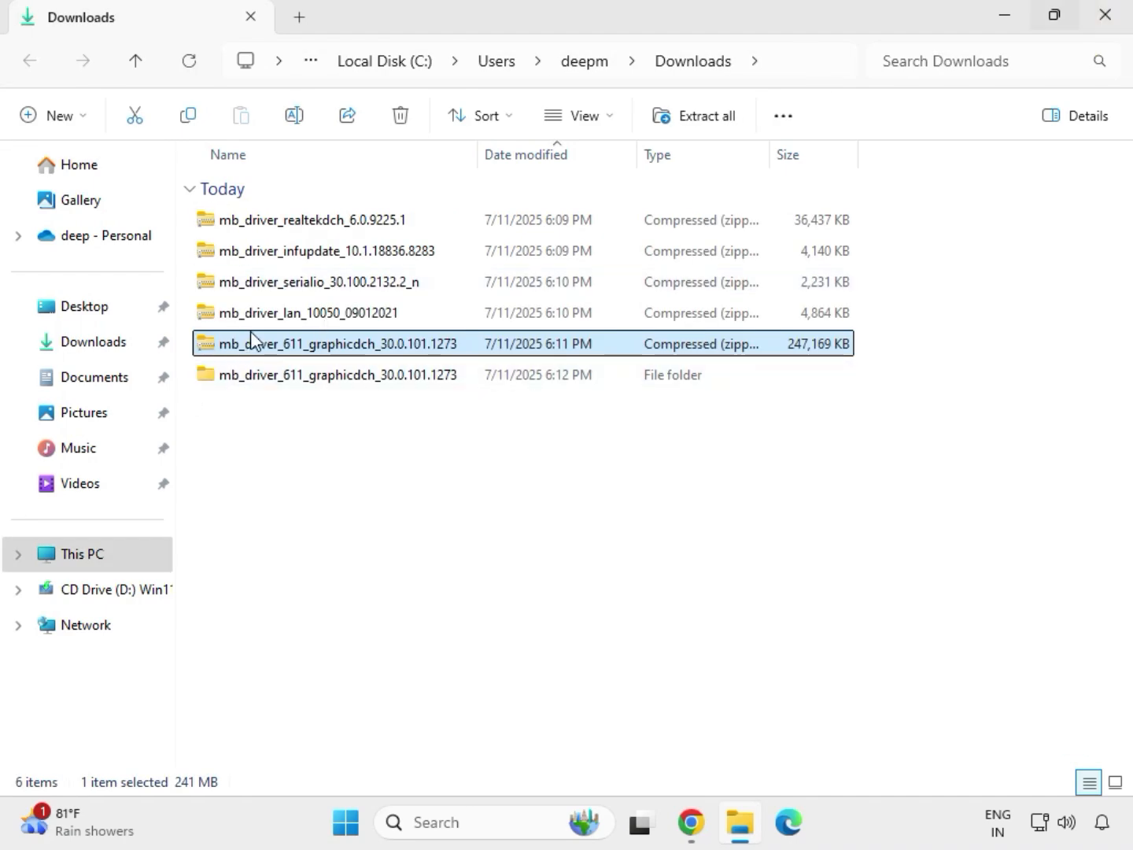
{"action": "left_click", "coordinate": [288, 322]}
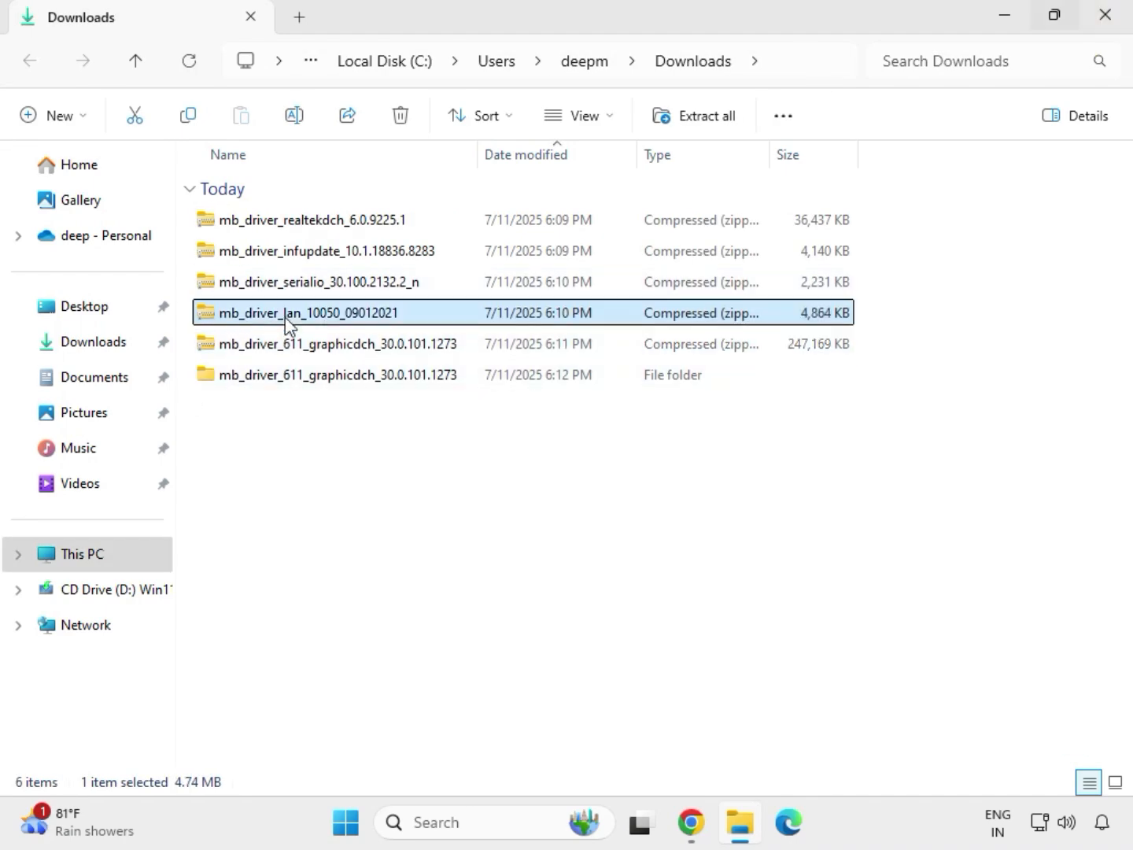
{"action": "right_click", "coordinate": [286, 319]}
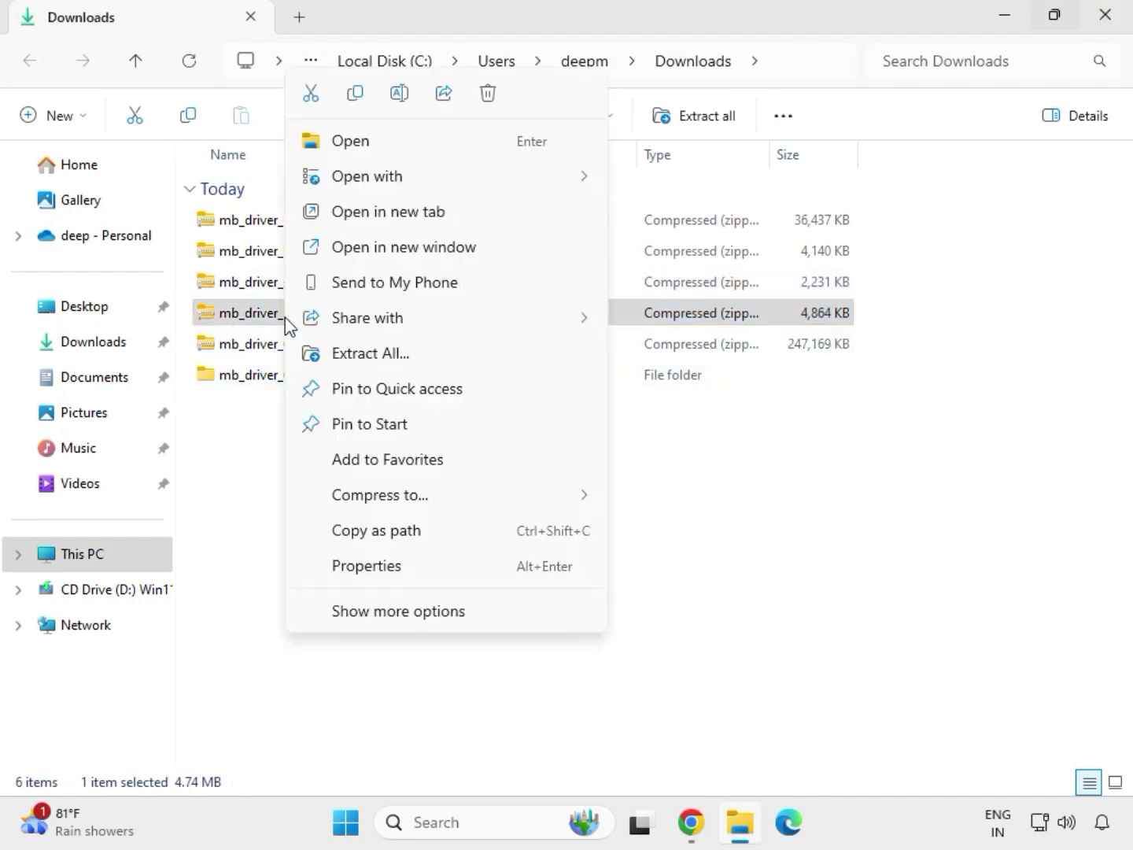
{"action": "left_click", "coordinate": [380, 614]}
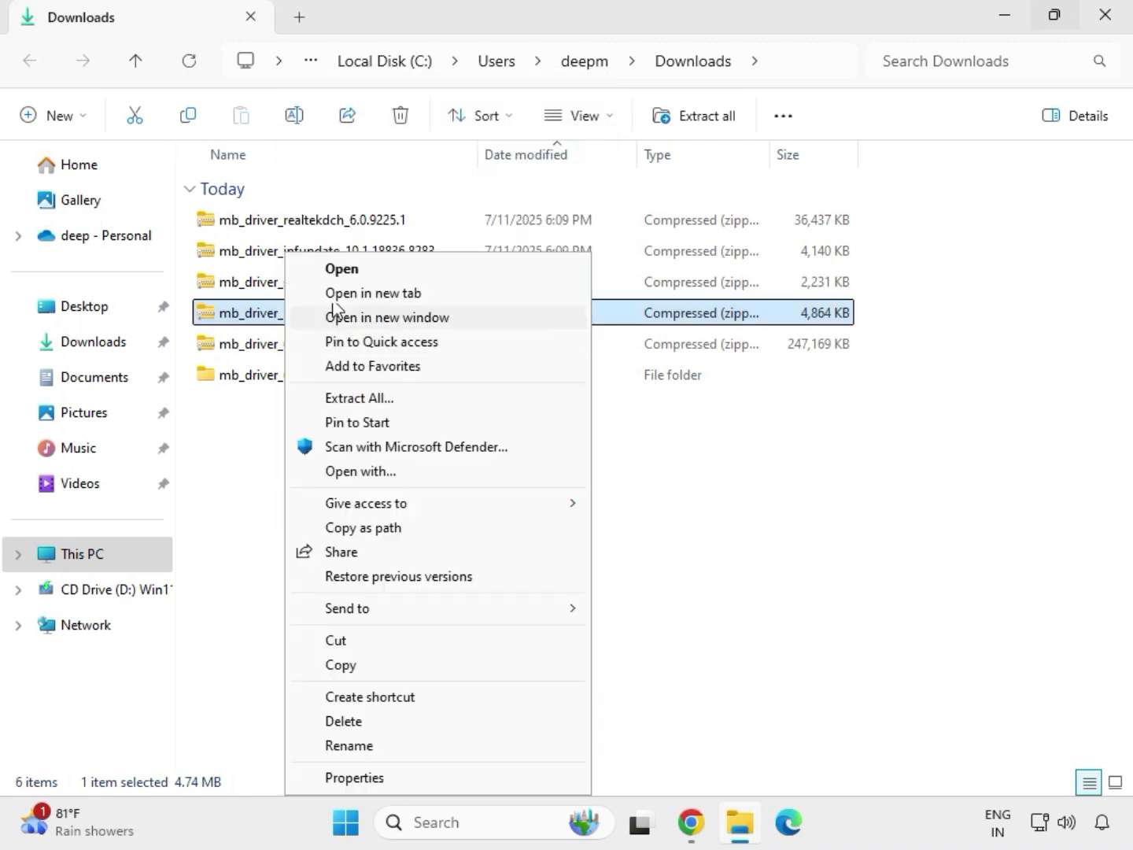
{"action": "left_click", "coordinate": [358, 401]}
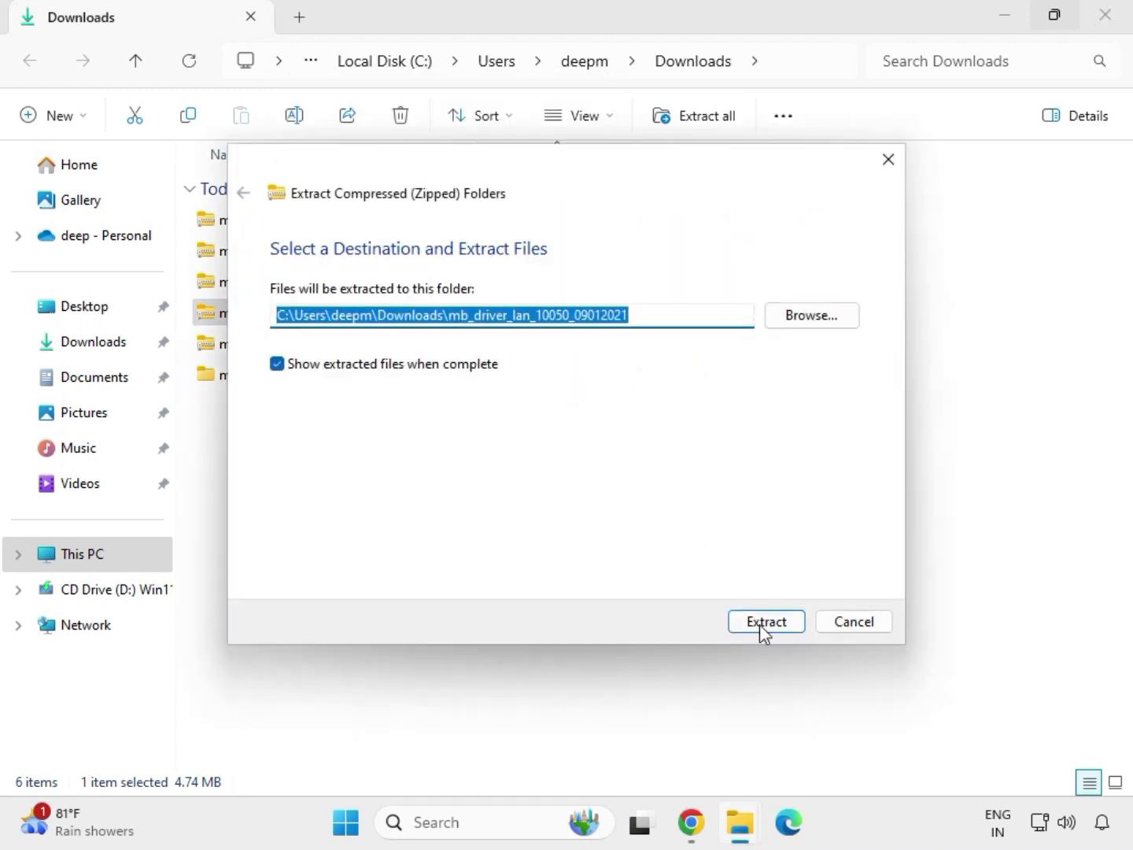
{"action": "left_click", "coordinate": [759, 624]}
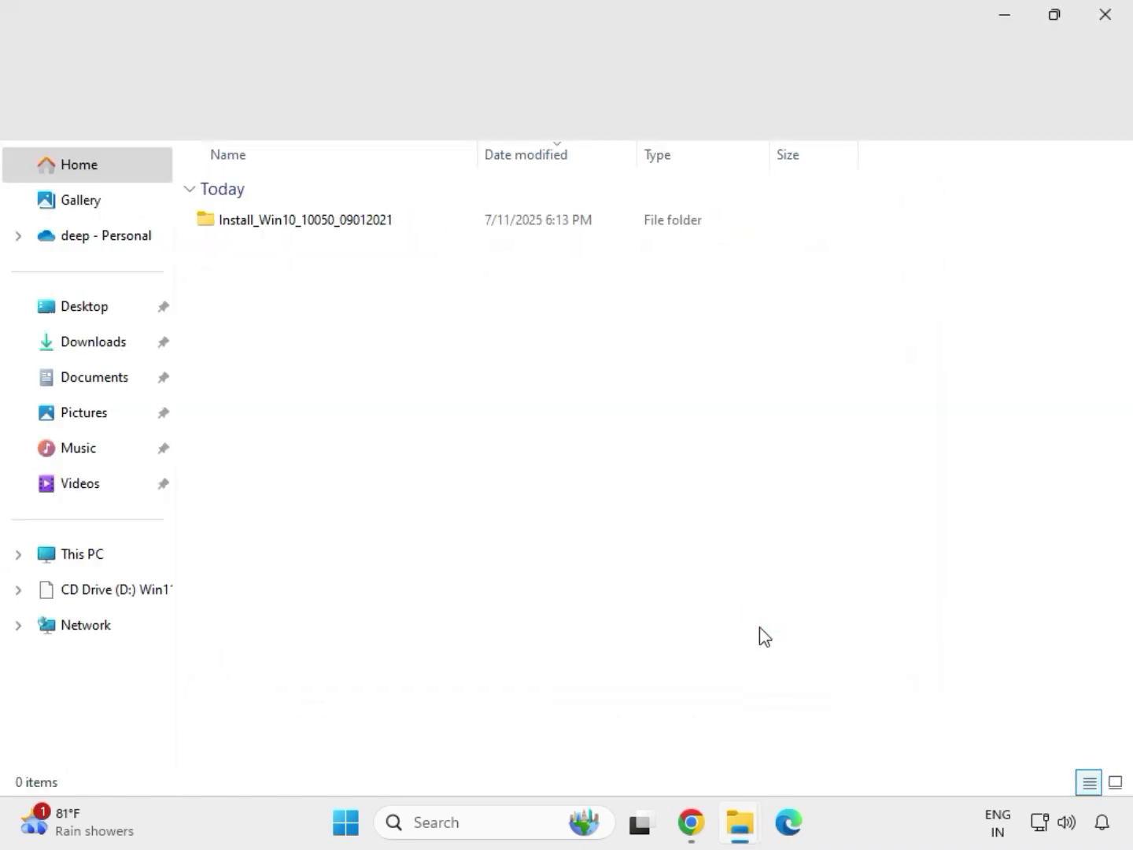
{"action": "left_click", "coordinate": [1106, 17]}
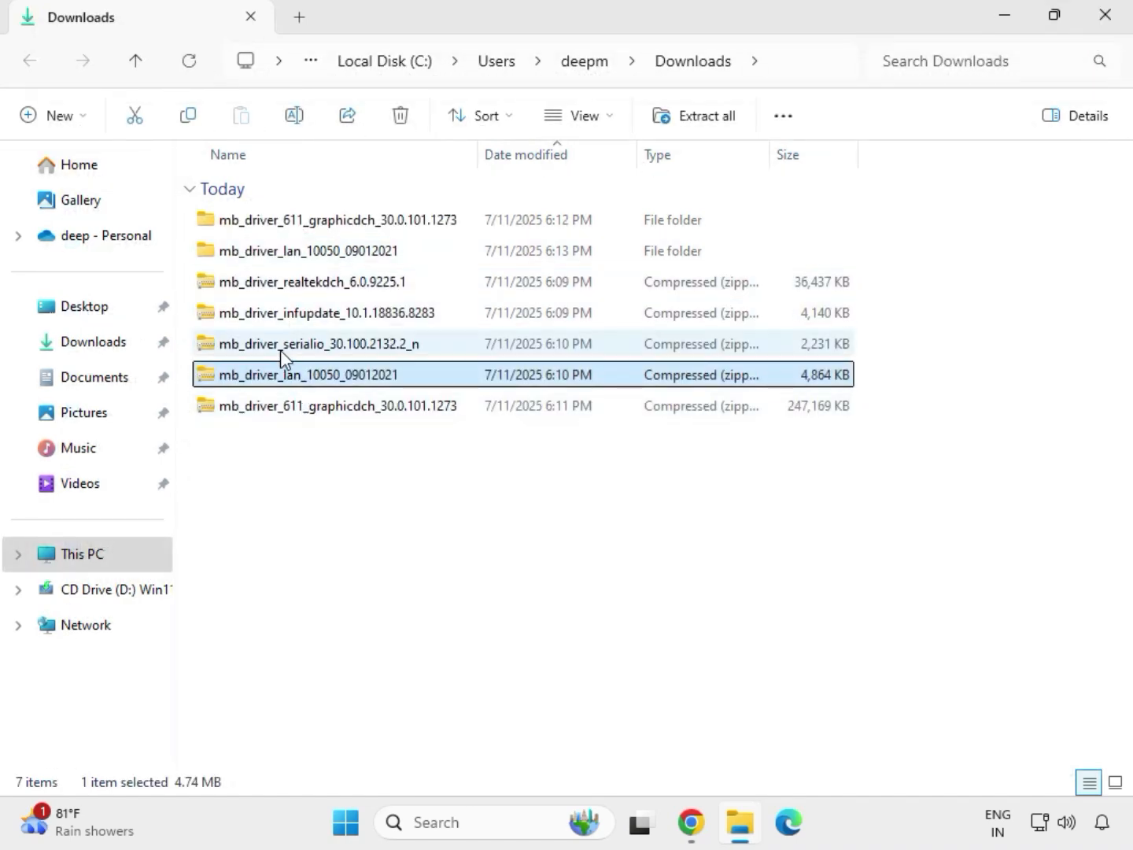
Extract the mb_driver_serialio_30.100.2132.2_n archive into its proposed destination folder and close the resulting folder window.
{"action": "left_click", "coordinate": [284, 354]}
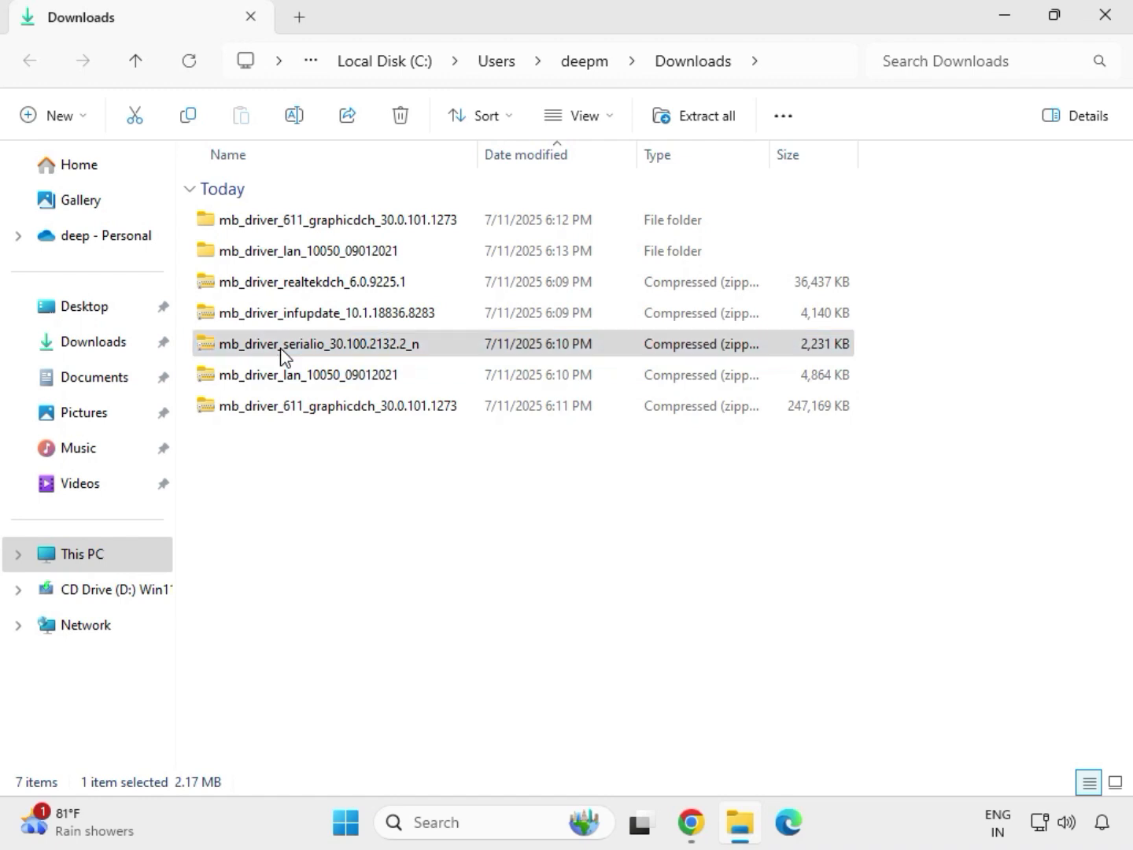
{"action": "right_click", "coordinate": [283, 356]}
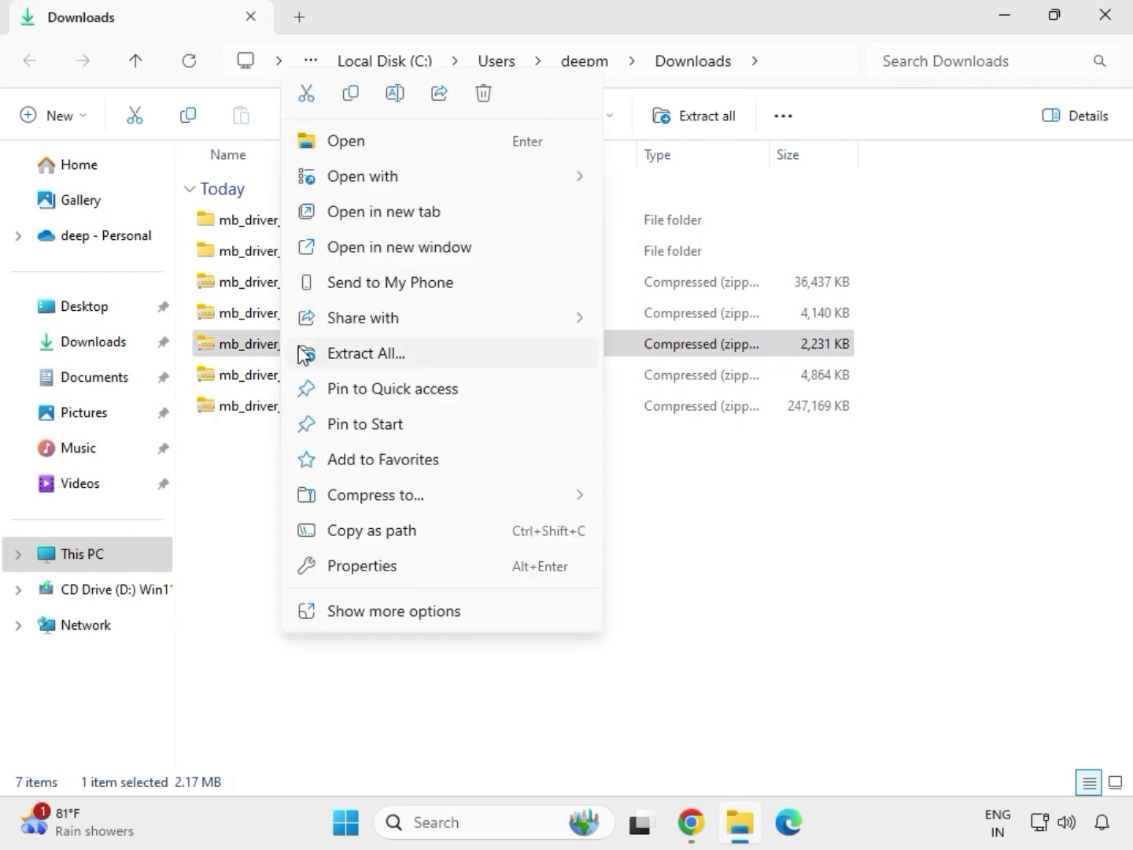
{"action": "left_click", "coordinate": [346, 356]}
{"action": "left_click", "coordinate": [757, 622]}
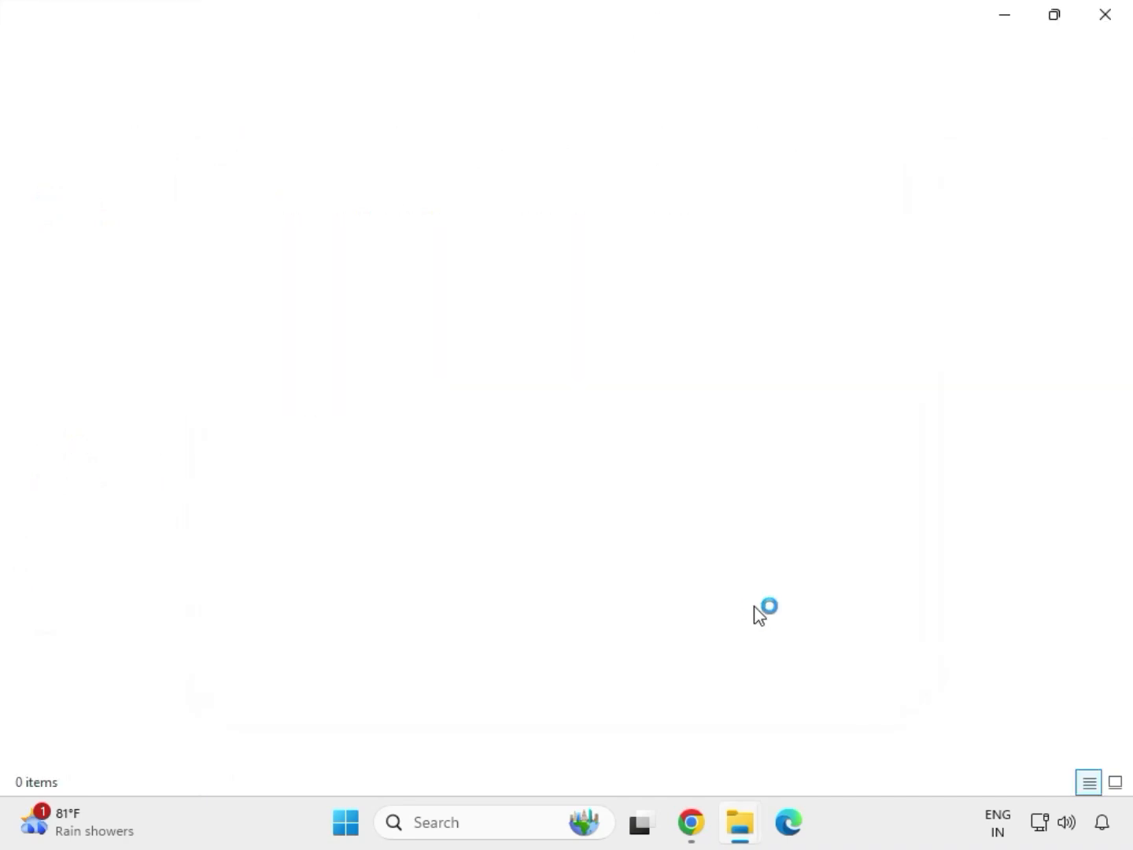
{"action": "left_click", "coordinate": [1101, 17]}
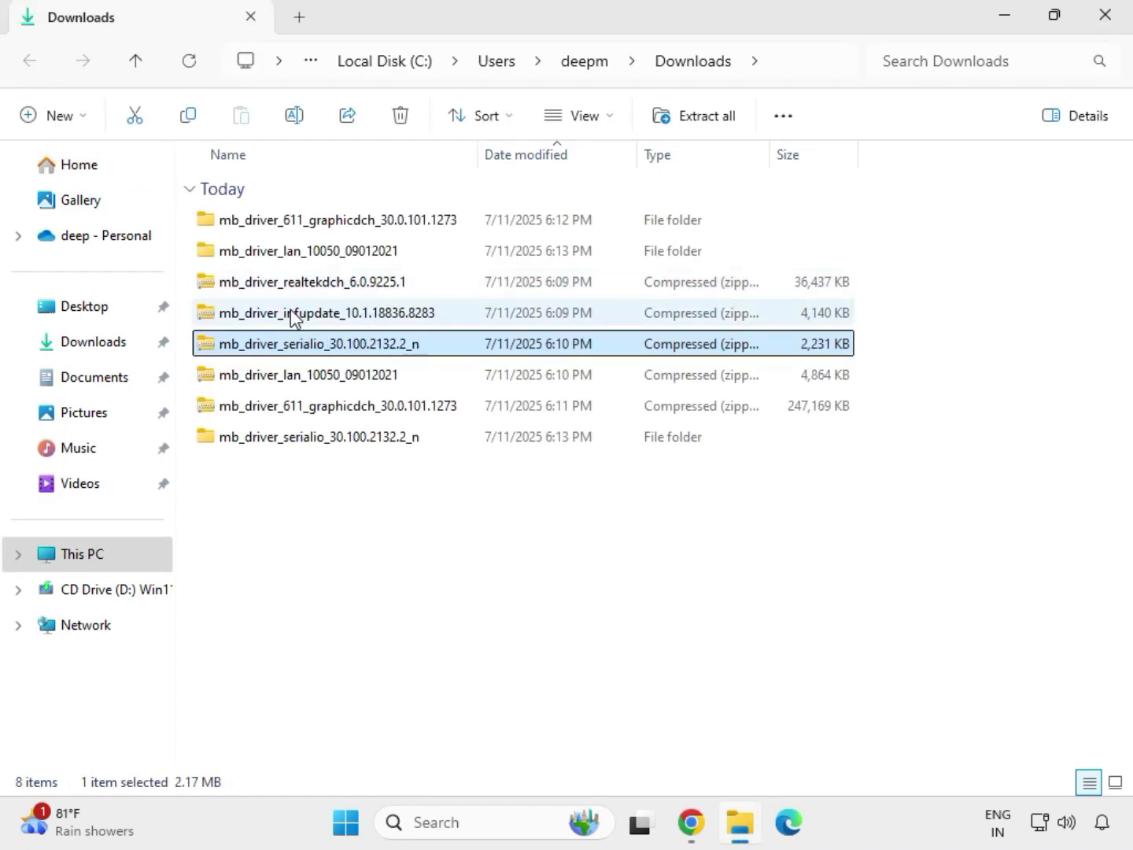
Extract the mb_driver_infupdate_10.1.18836.8283 archive into its proposed destination folder and close the resulting folder window.
{"action": "left_click", "coordinate": [294, 315]}
{"action": "right_click", "coordinate": [290, 309]}
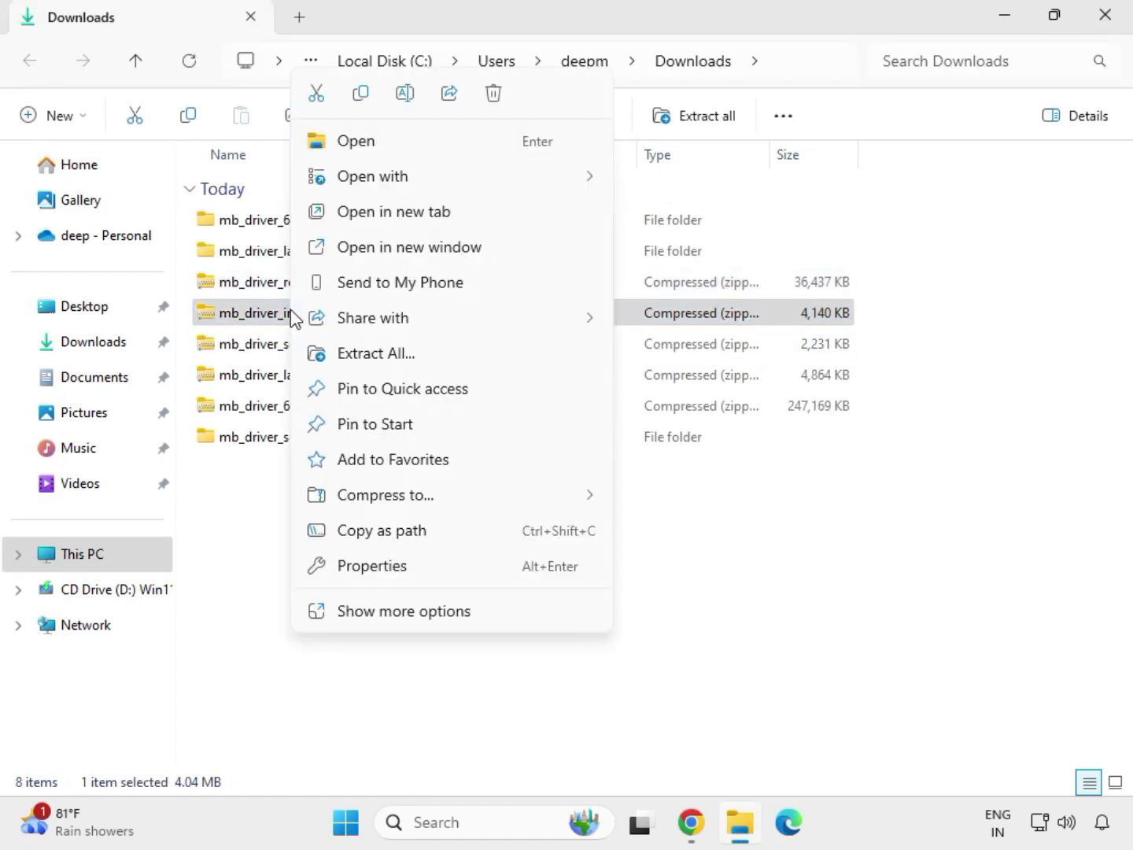
{"action": "left_click", "coordinate": [400, 354]}
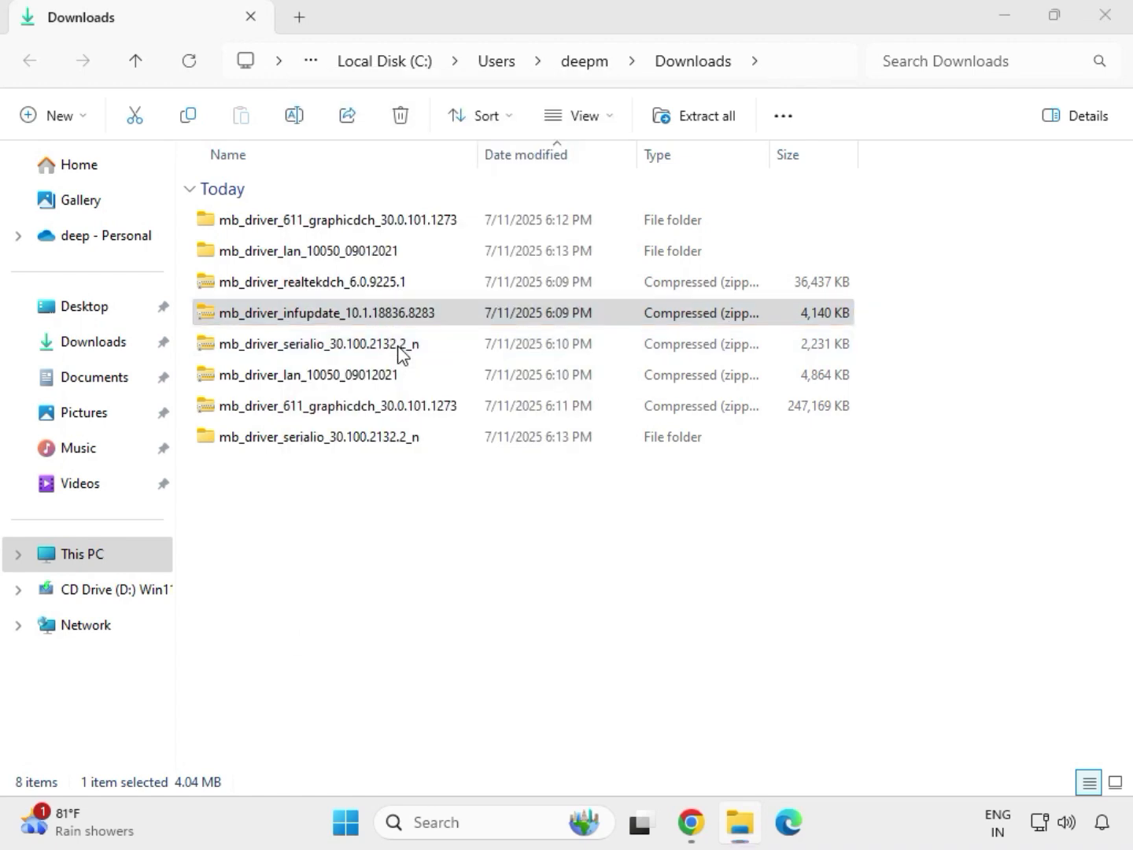
{"action": "left_click", "coordinate": [754, 629]}
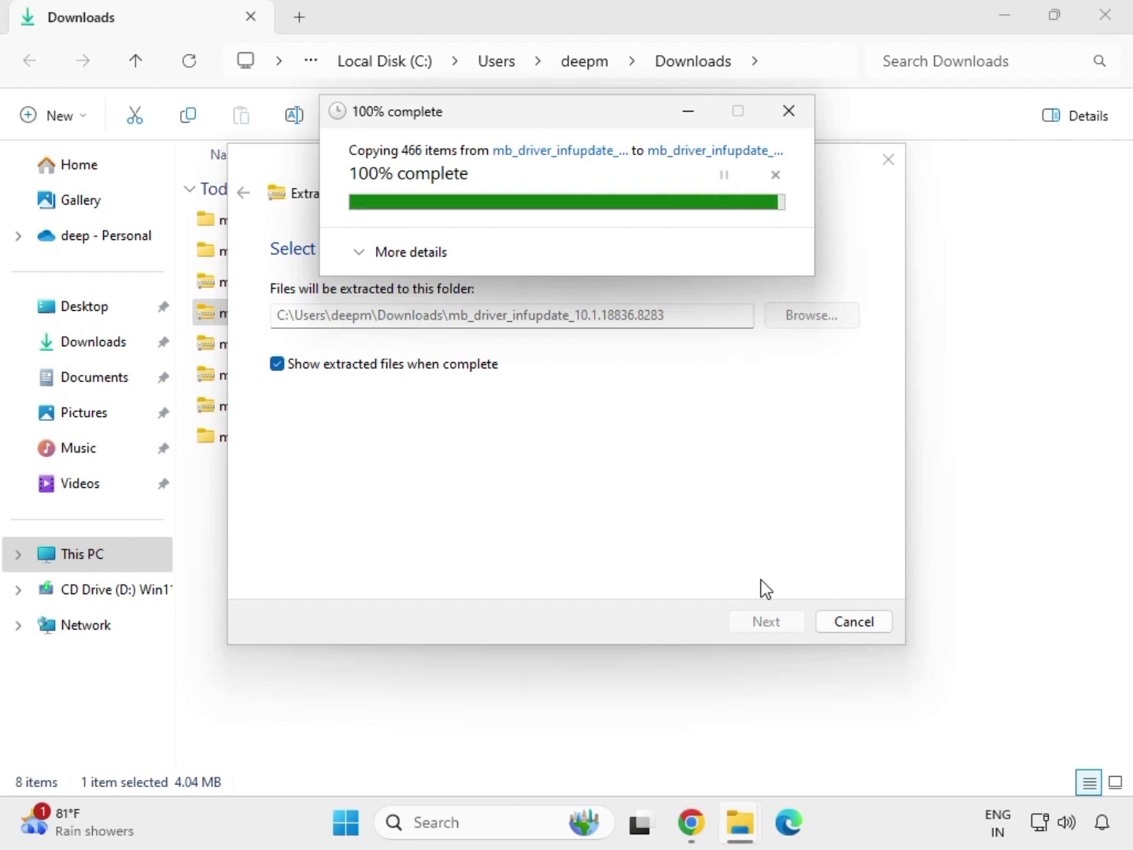
{"action": "left_click", "coordinate": [1105, 17]}
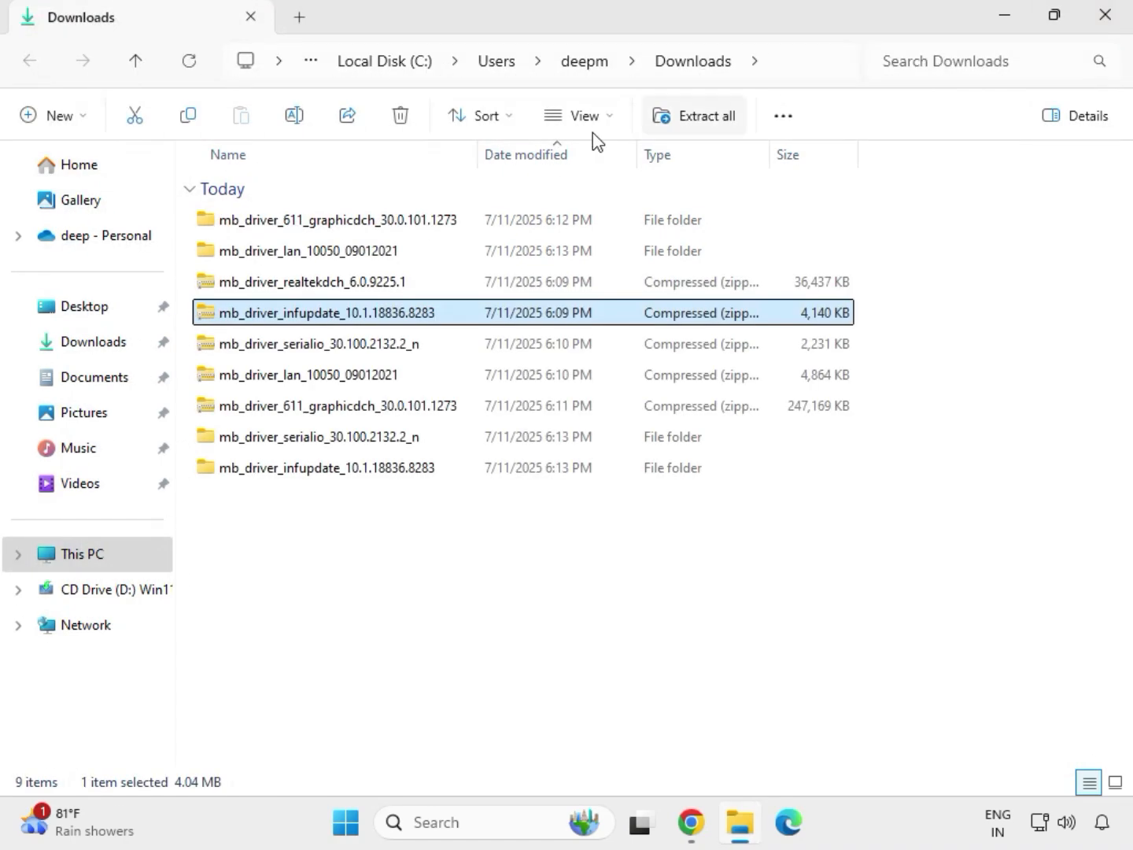
Extract the mb_driver_realtekdch_6.0.9225.1 archive into its proposed destination folder and close the resulting folder window.
{"action": "left_click", "coordinate": [306, 285]}
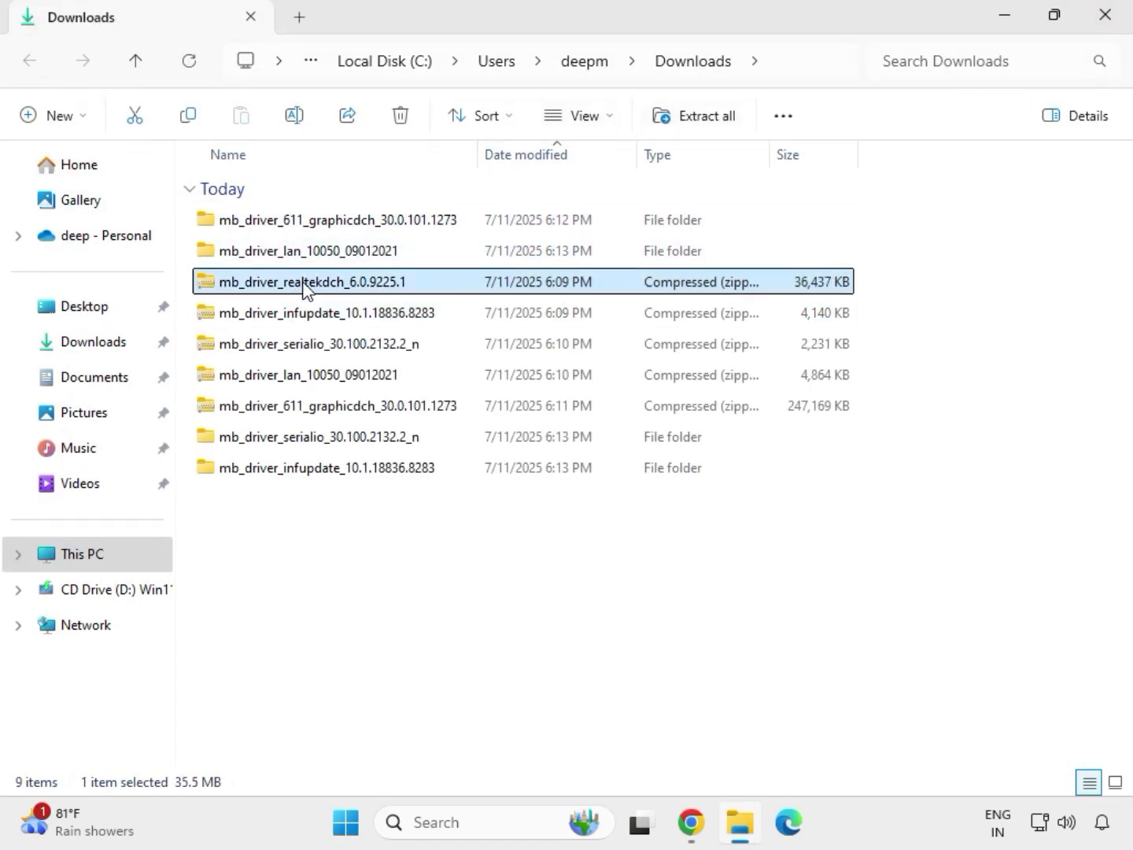
{"action": "right_click", "coordinate": [305, 285]}
{"action": "left_click", "coordinate": [375, 359]}
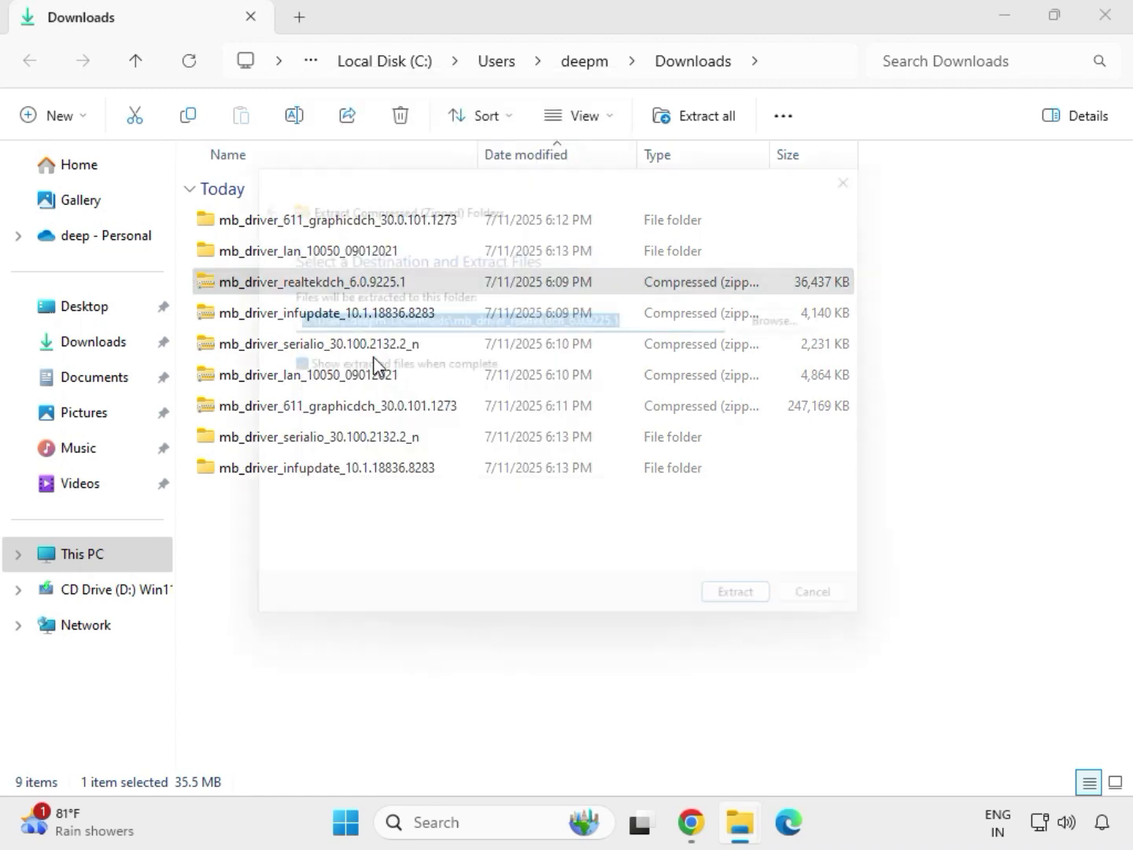
{"action": "left_click", "coordinate": [742, 620]}
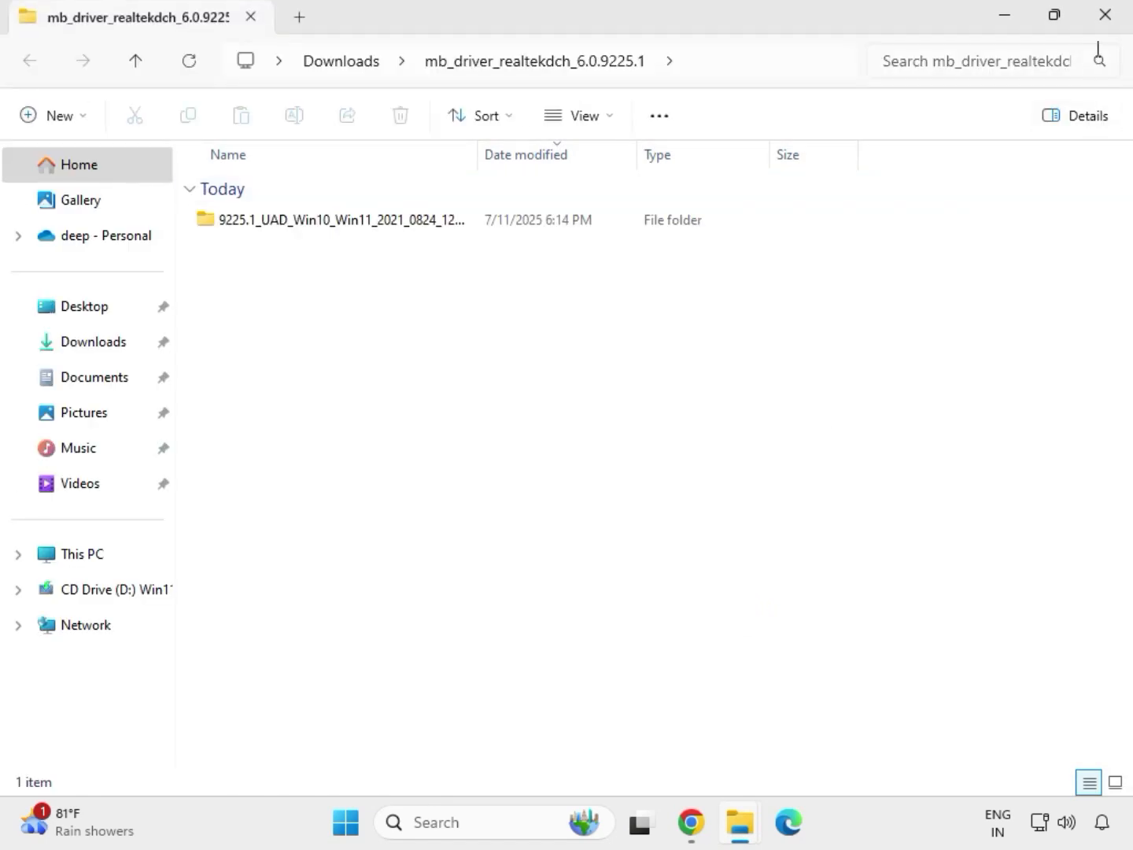
{"action": "left_click", "coordinate": [1107, 28]}
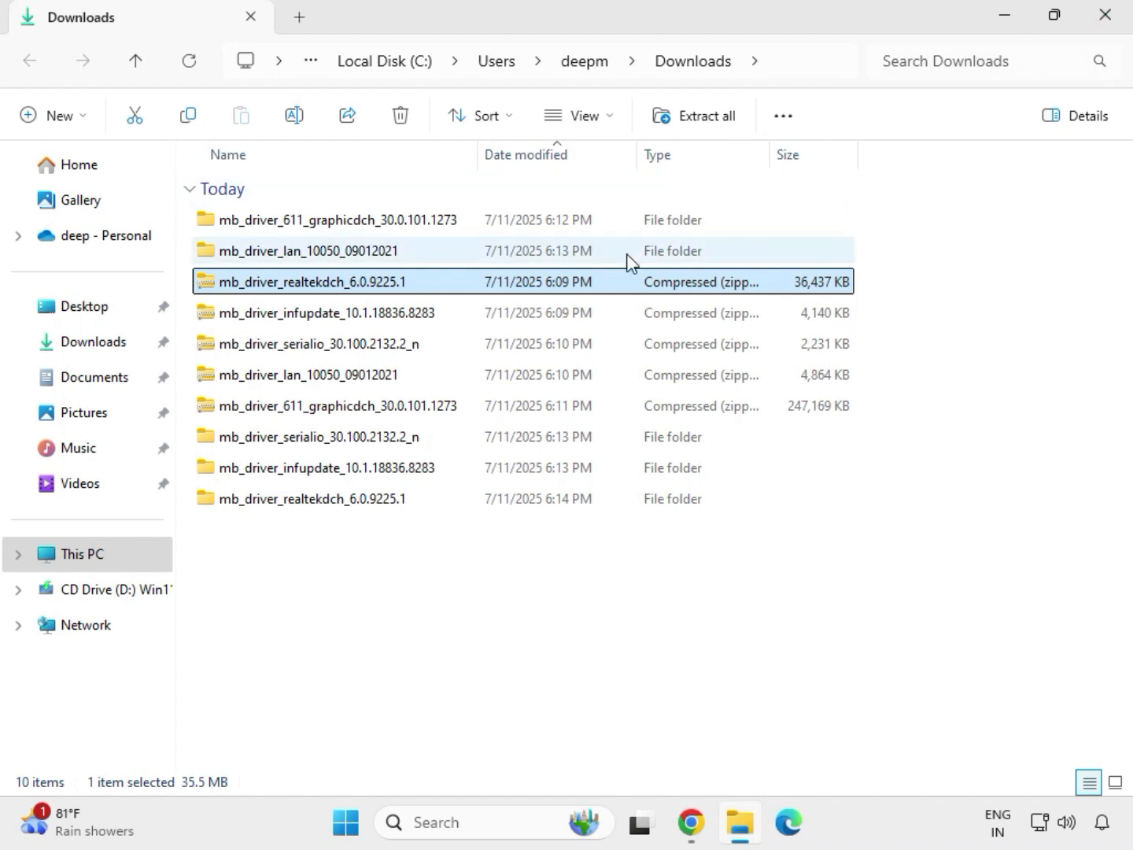
{"action": "left_click", "coordinate": [534, 627]}
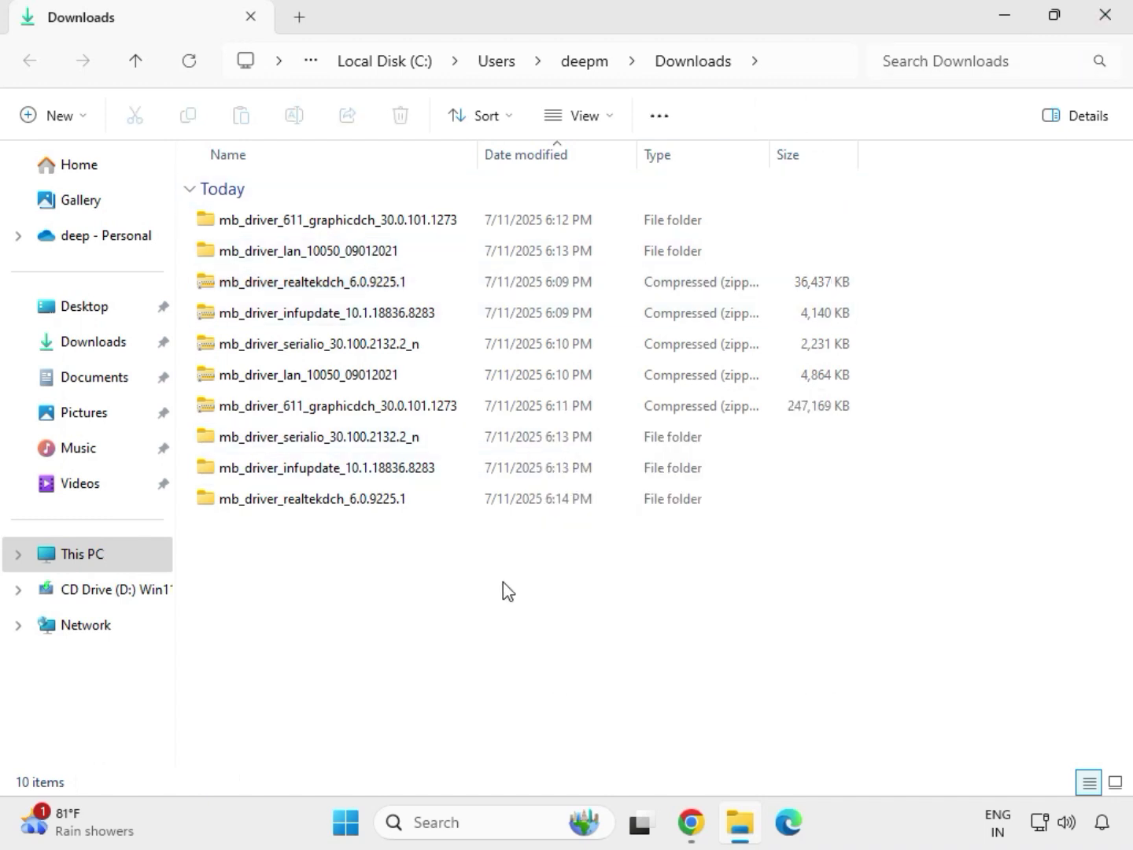
{"action": "right_click", "coordinate": [473, 587]}
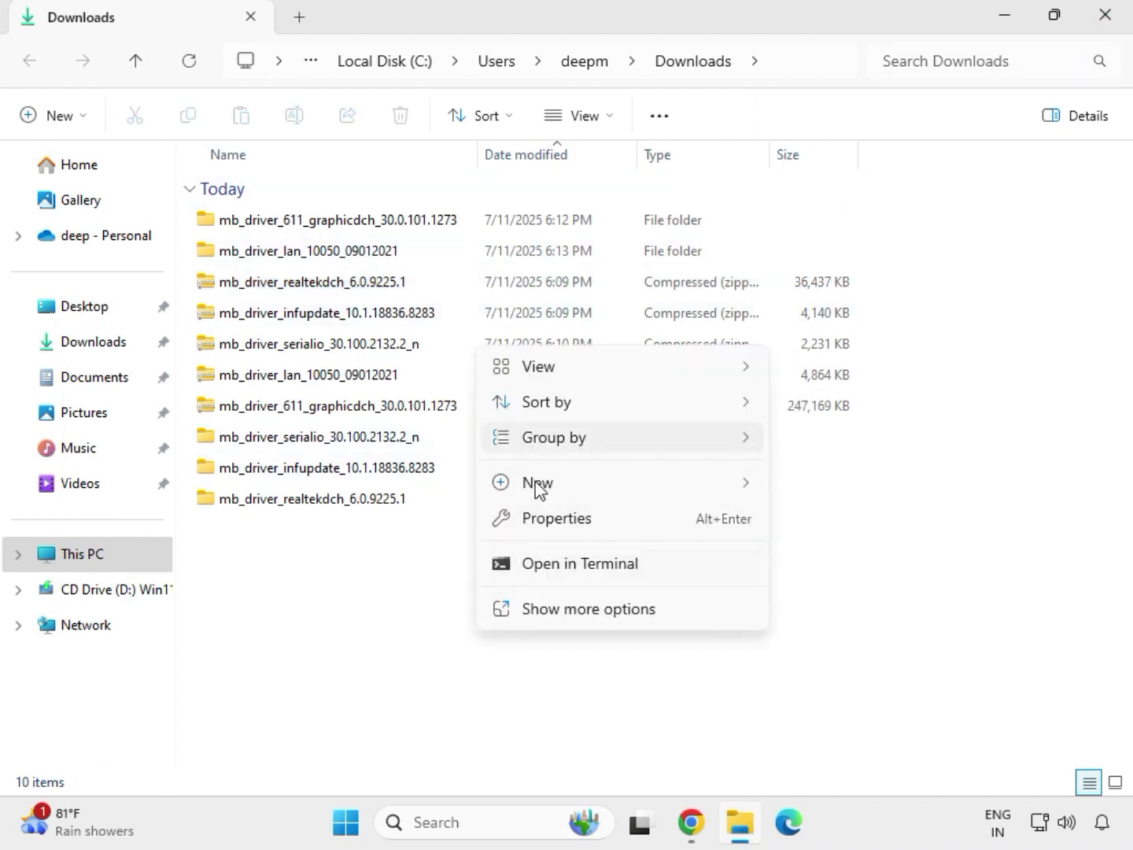
{"action": "mouse_move", "coordinate": [531, 490]}
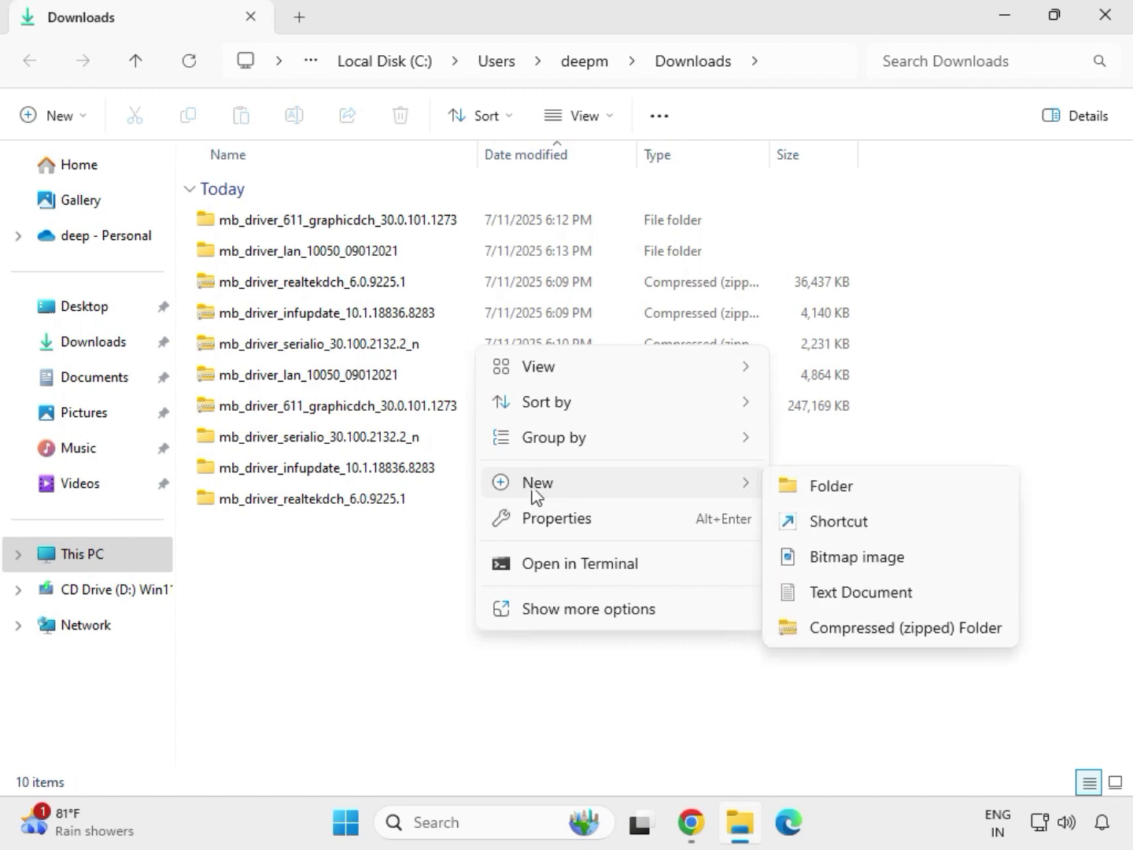
{"action": "key", "text": "Escape"}
Refresh the Downloads folder listing and highlight the extracted driver folders.
{"action": "right_click", "coordinate": [451, 561]}
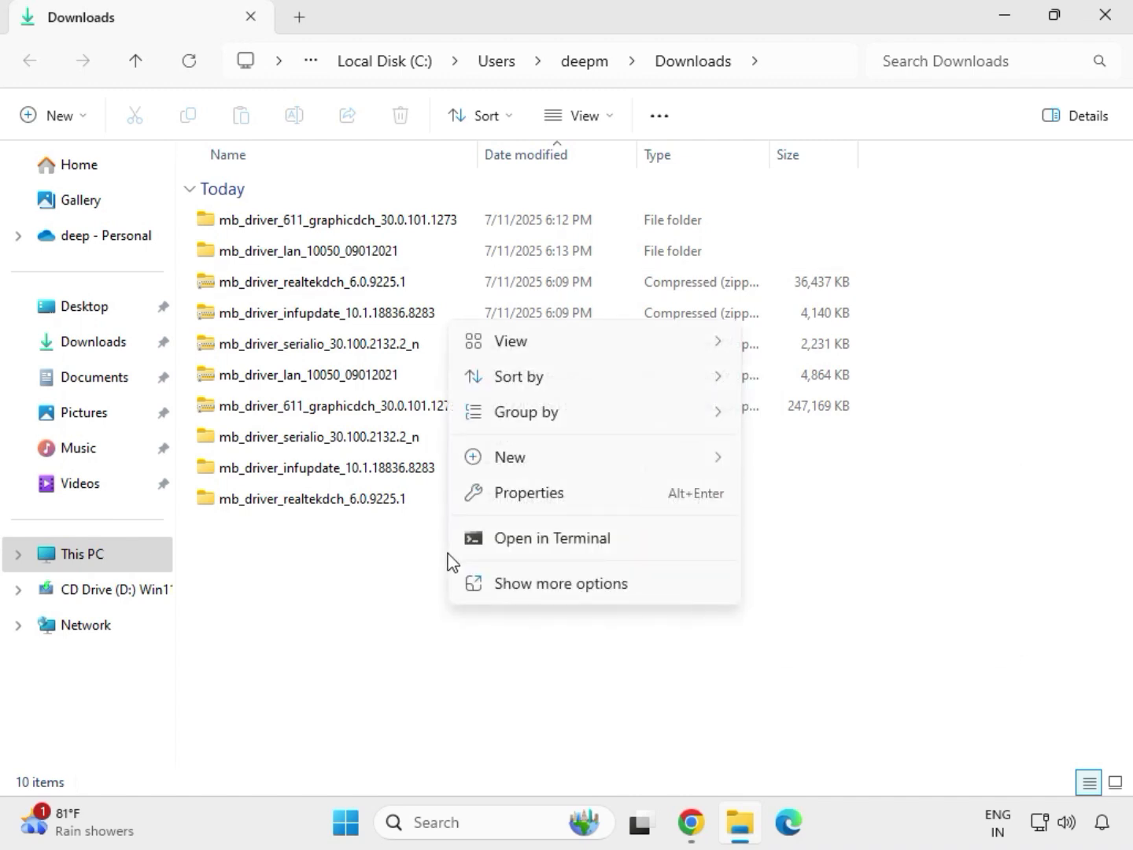
{"action": "left_click", "coordinate": [516, 582]}
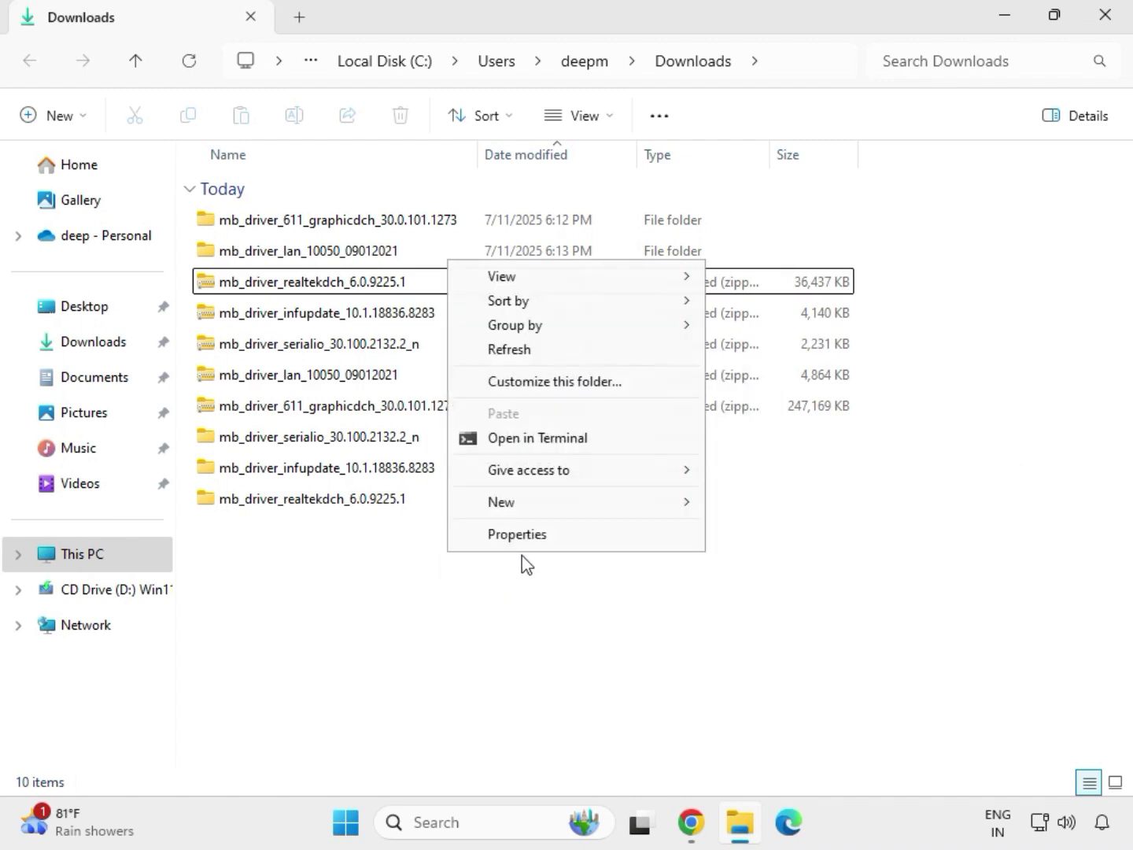
{"action": "left_click", "coordinate": [520, 351]}
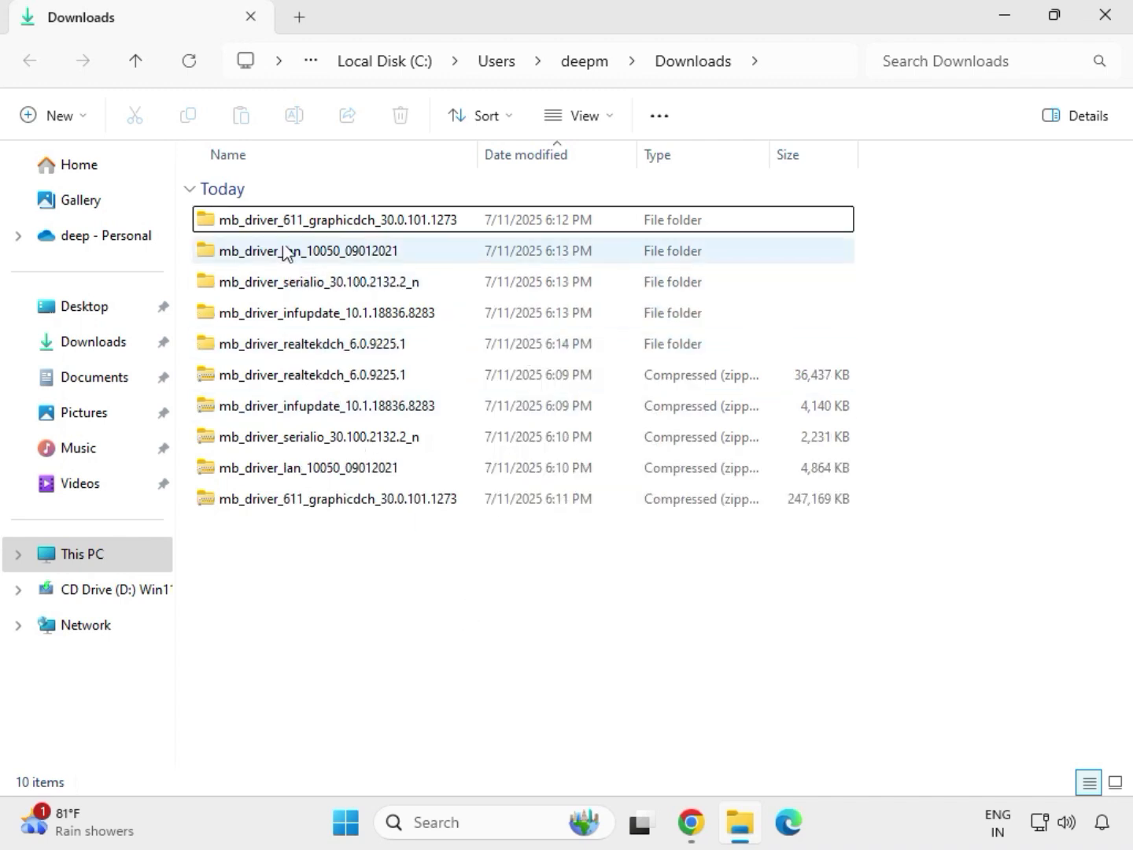
{"action": "left_click_drag", "start_coordinate": [870, 355], "coordinate": [563, 237]}
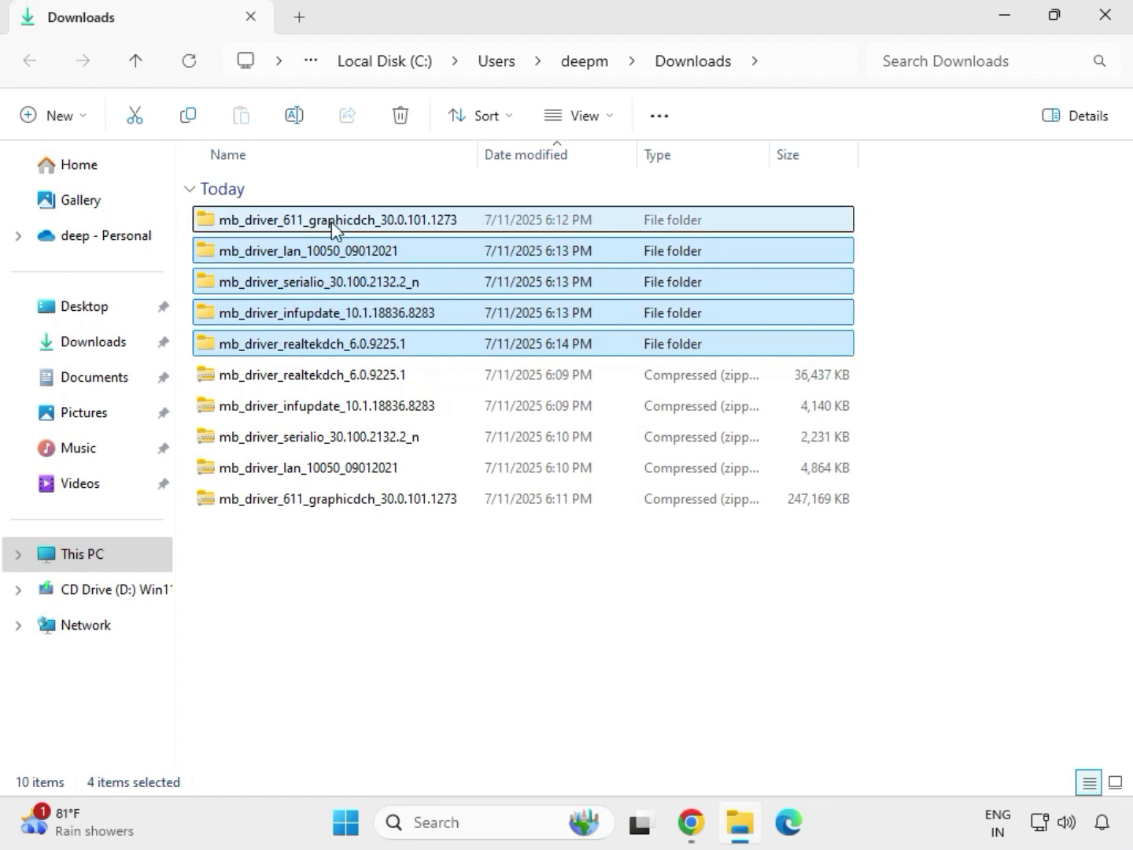
Run the mb_driver_611_graphicdch_30.0.101.1273 application from its extracted folder as administrator, allow it to make changes, and close the folder window.
{"action": "left_click", "coordinate": [370, 231]}
{"action": "double_click", "coordinate": [364, 228]}
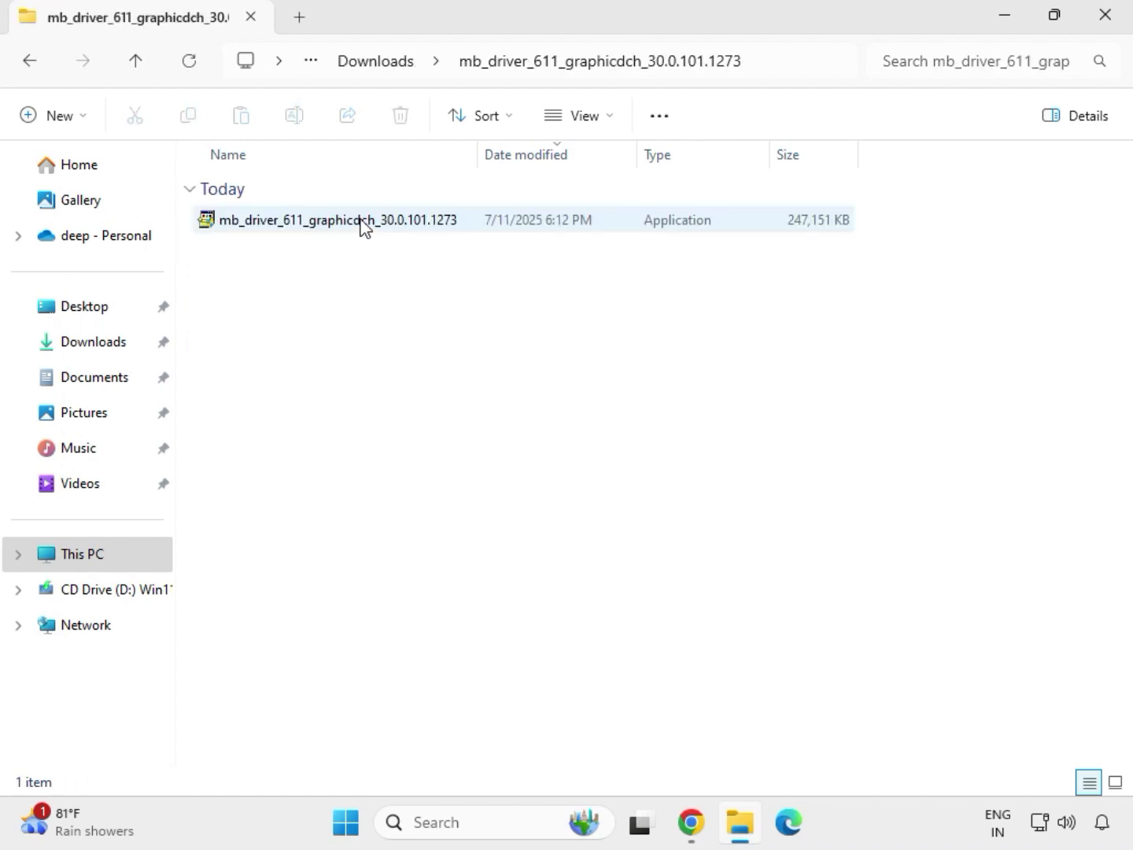
{"action": "left_click", "coordinate": [315, 228]}
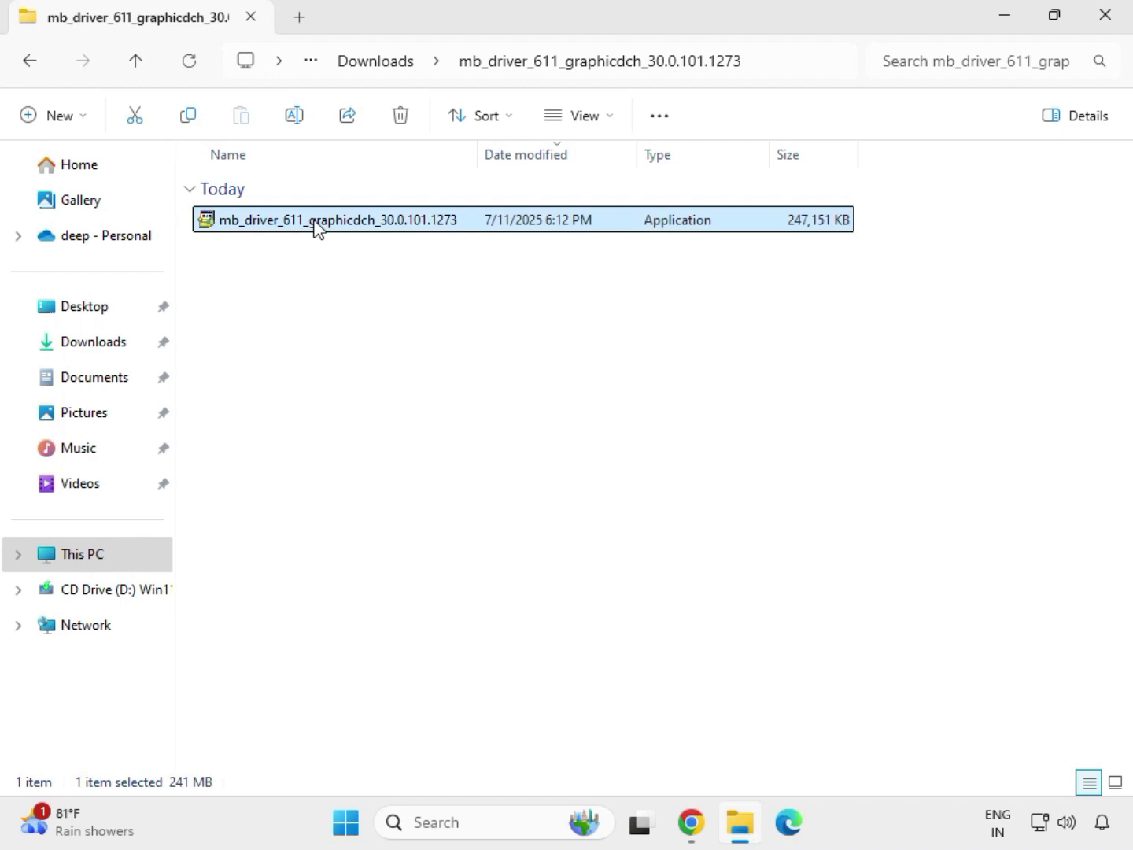
{"action": "right_click", "coordinate": [337, 258]}
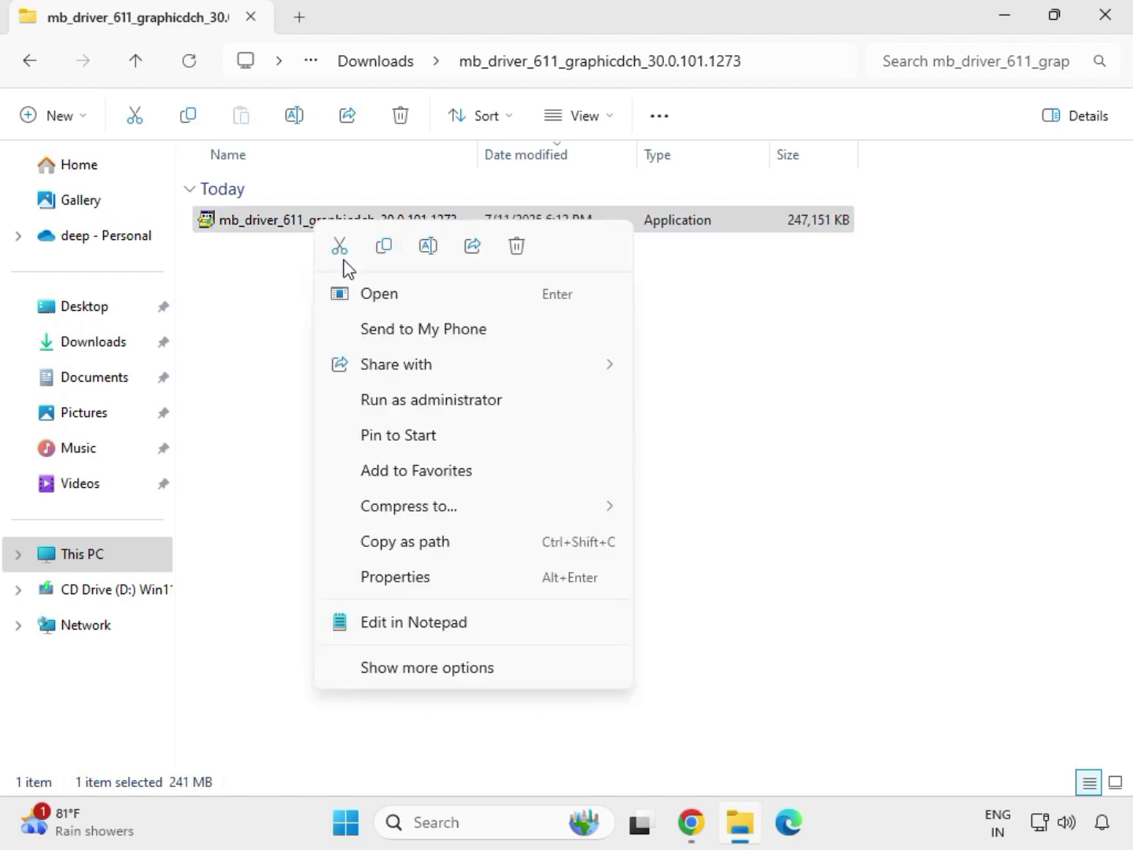
{"action": "left_click", "coordinate": [417, 401]}
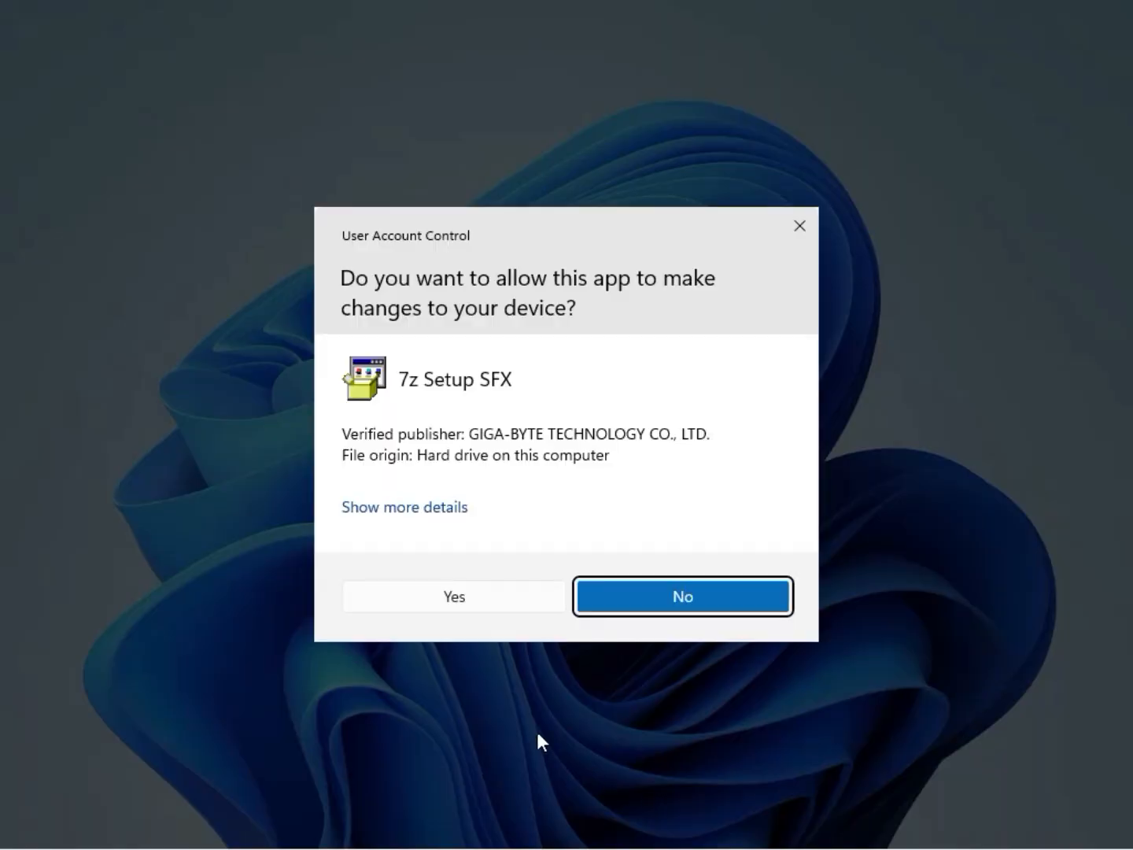
{"action": "left_click", "coordinate": [473, 597]}
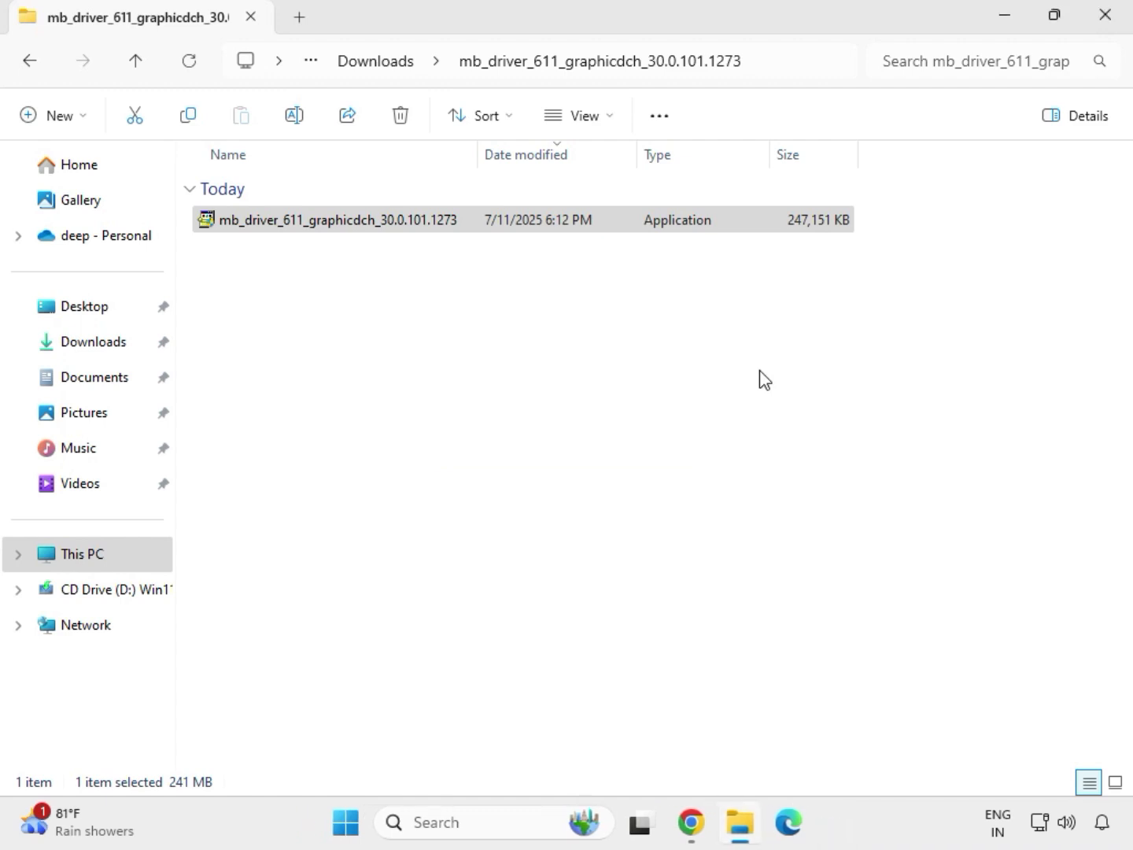
{"action": "left_click", "coordinate": [1114, 30]}
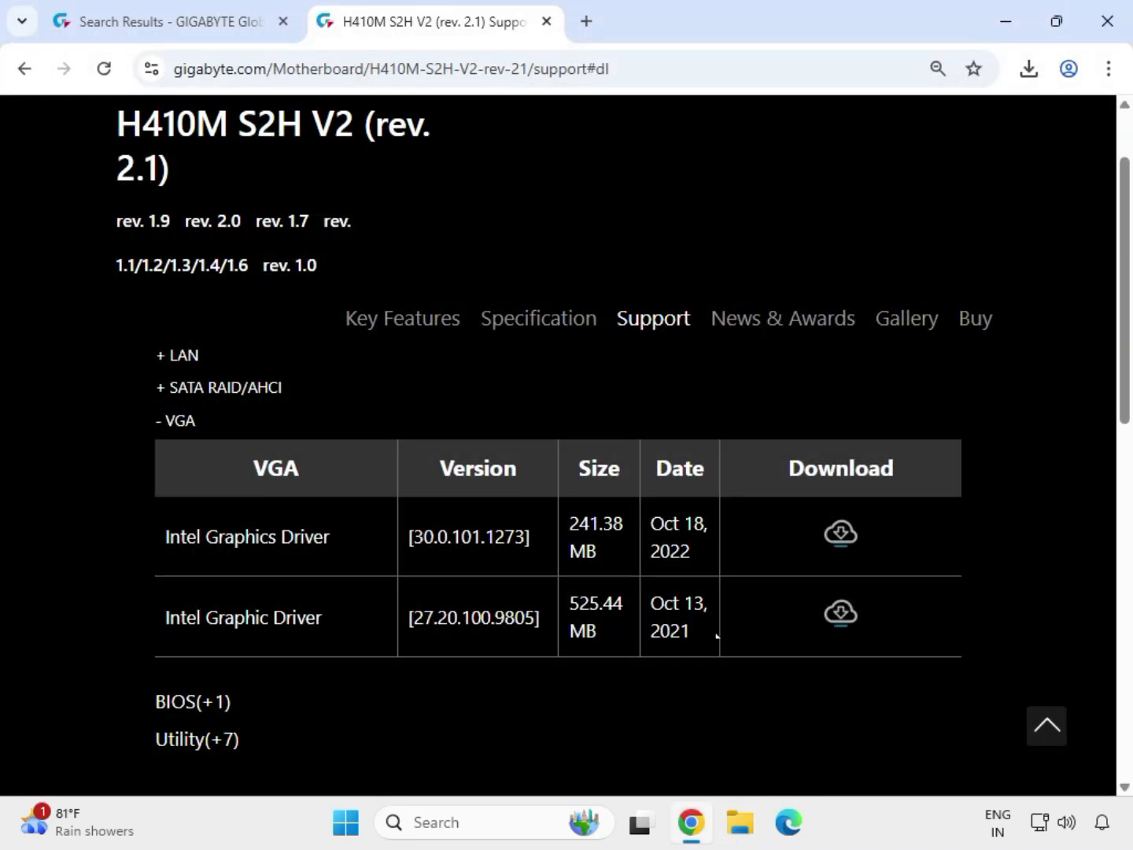
In File Explorer's Downloads folder, launch the Install_Win10_10050_09012021 application from the extracted mb_driver_lan_10050_09012021 folder and allow it to make changes.
{"action": "left_click", "coordinate": [742, 832]}
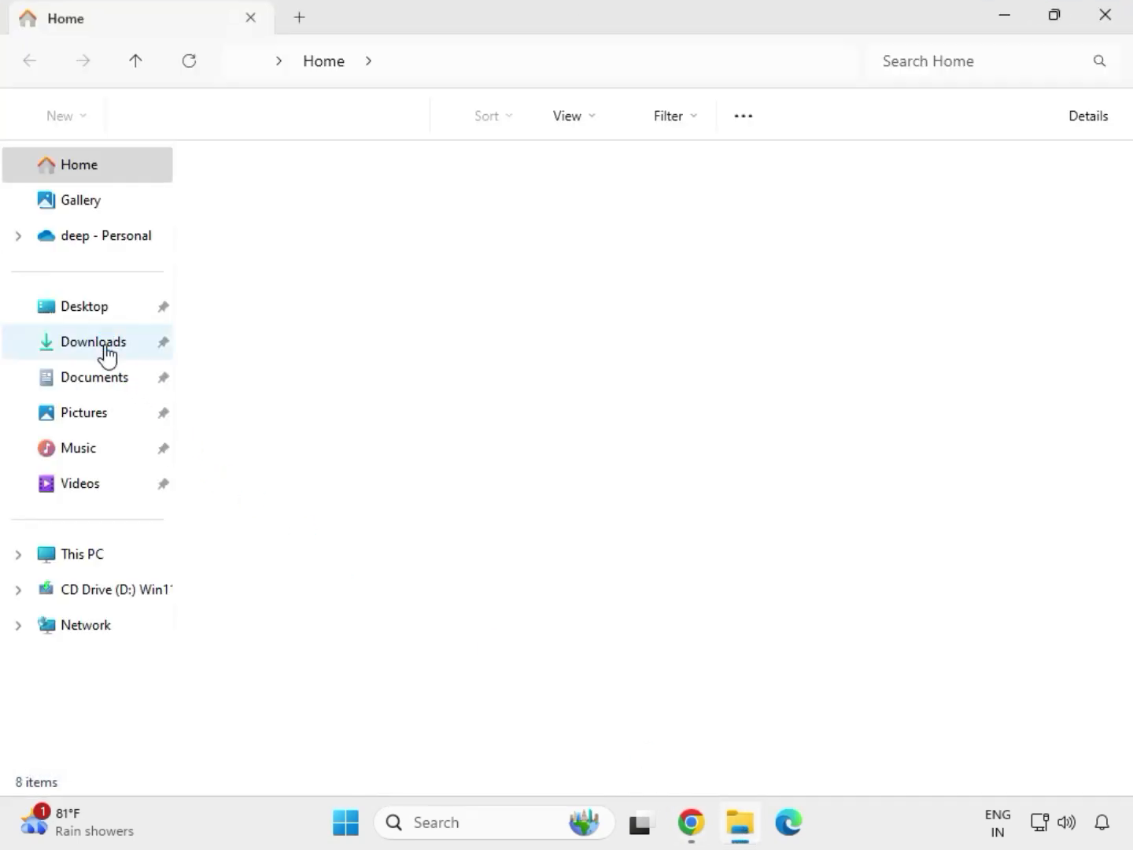
{"action": "left_click", "coordinate": [105, 344]}
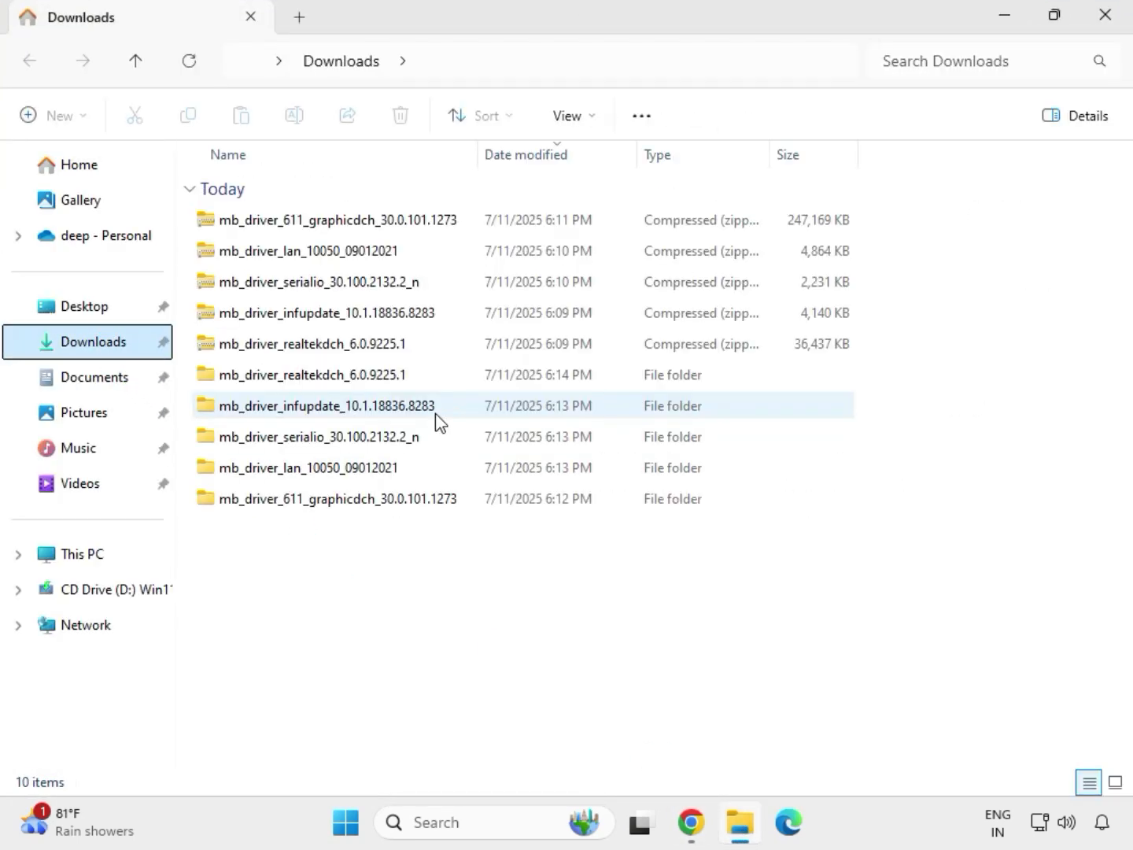
{"action": "left_click", "coordinate": [322, 378]}
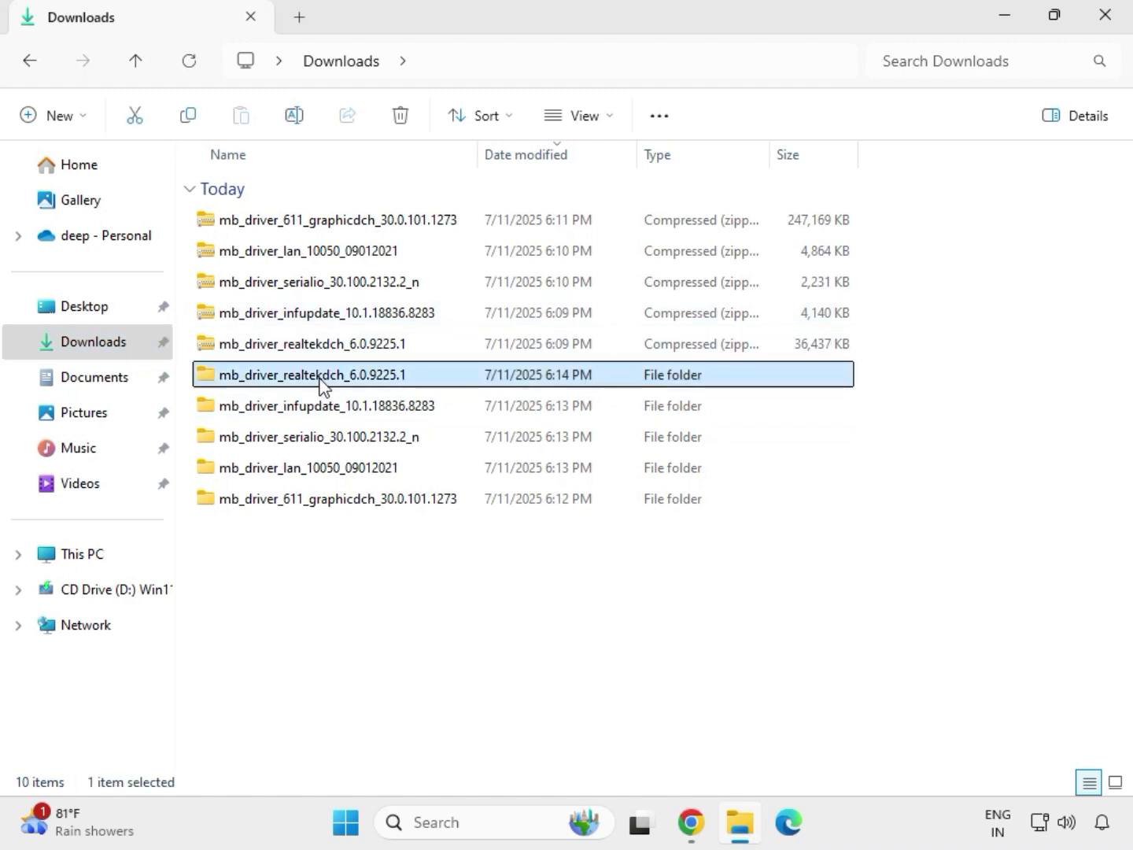
{"action": "left_click", "coordinate": [367, 504]}
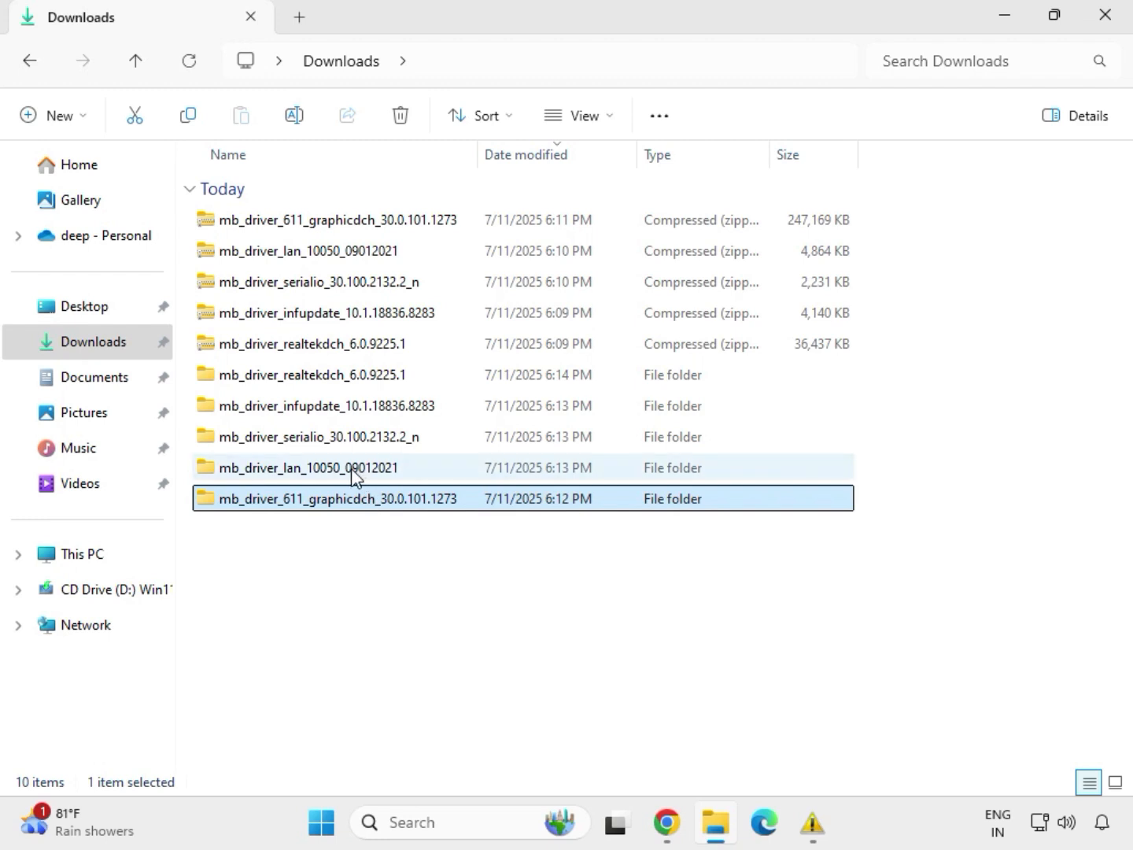
{"action": "left_click", "coordinate": [362, 474]}
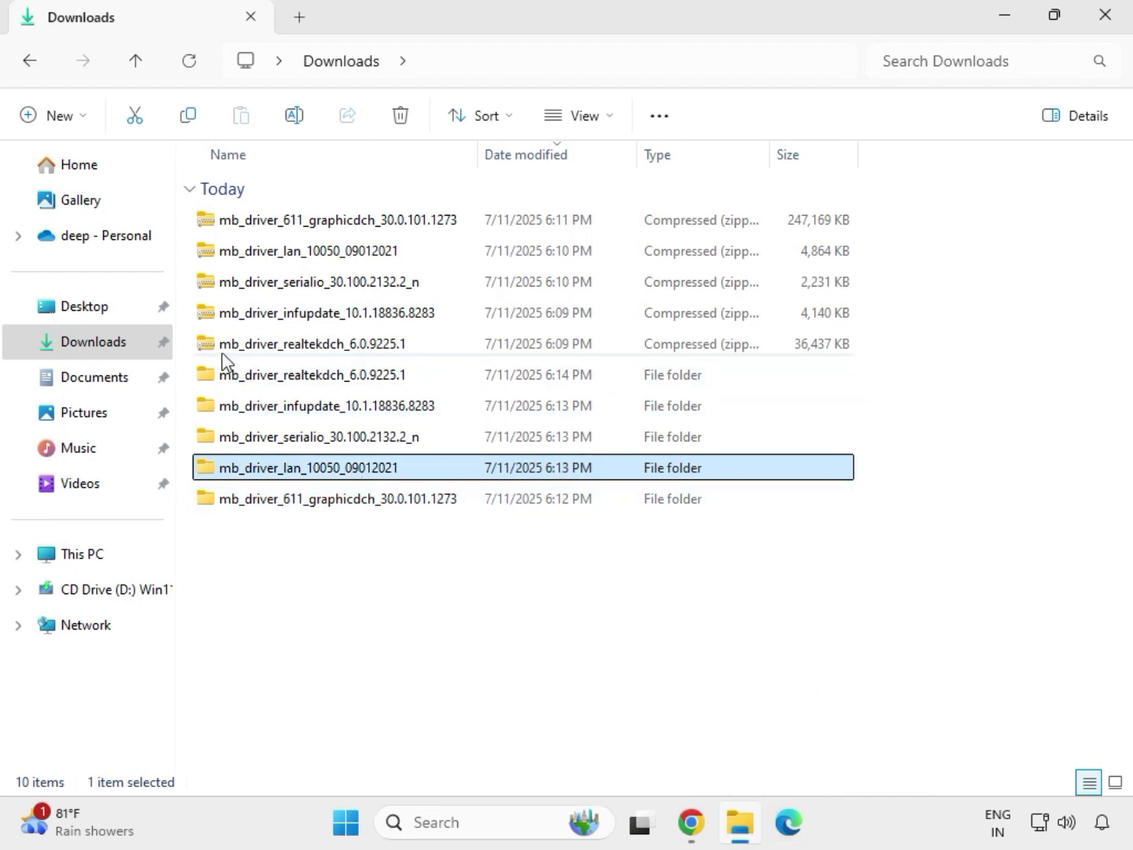
{"action": "double_click", "coordinate": [351, 473]}
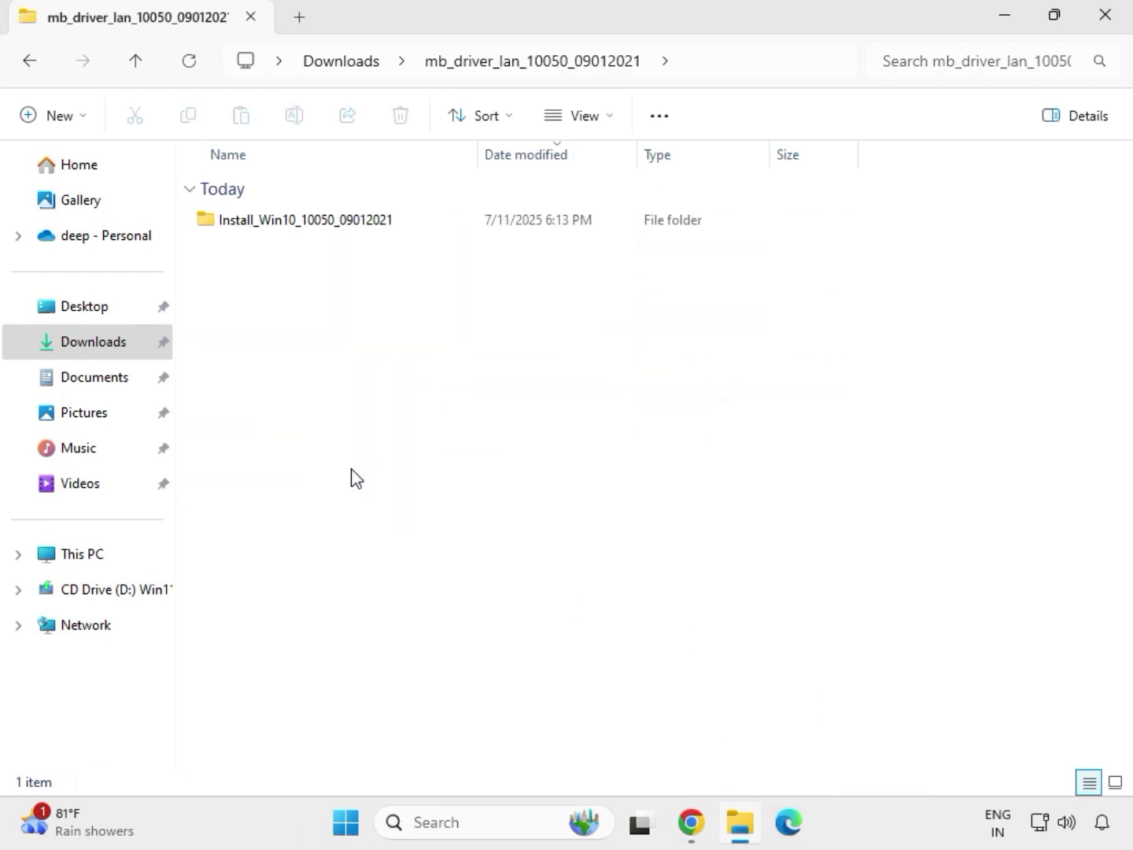
{"action": "double_click", "coordinate": [286, 233]}
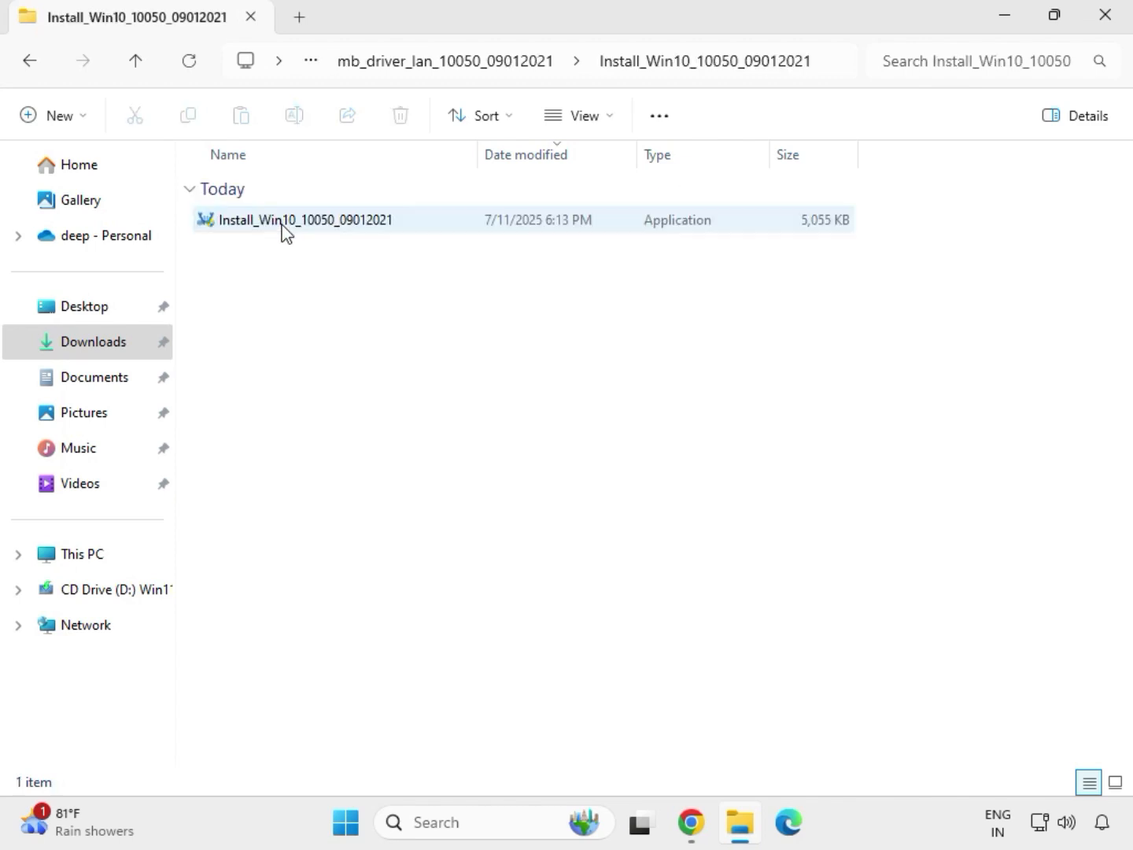
{"action": "double_click", "coordinate": [283, 225]}
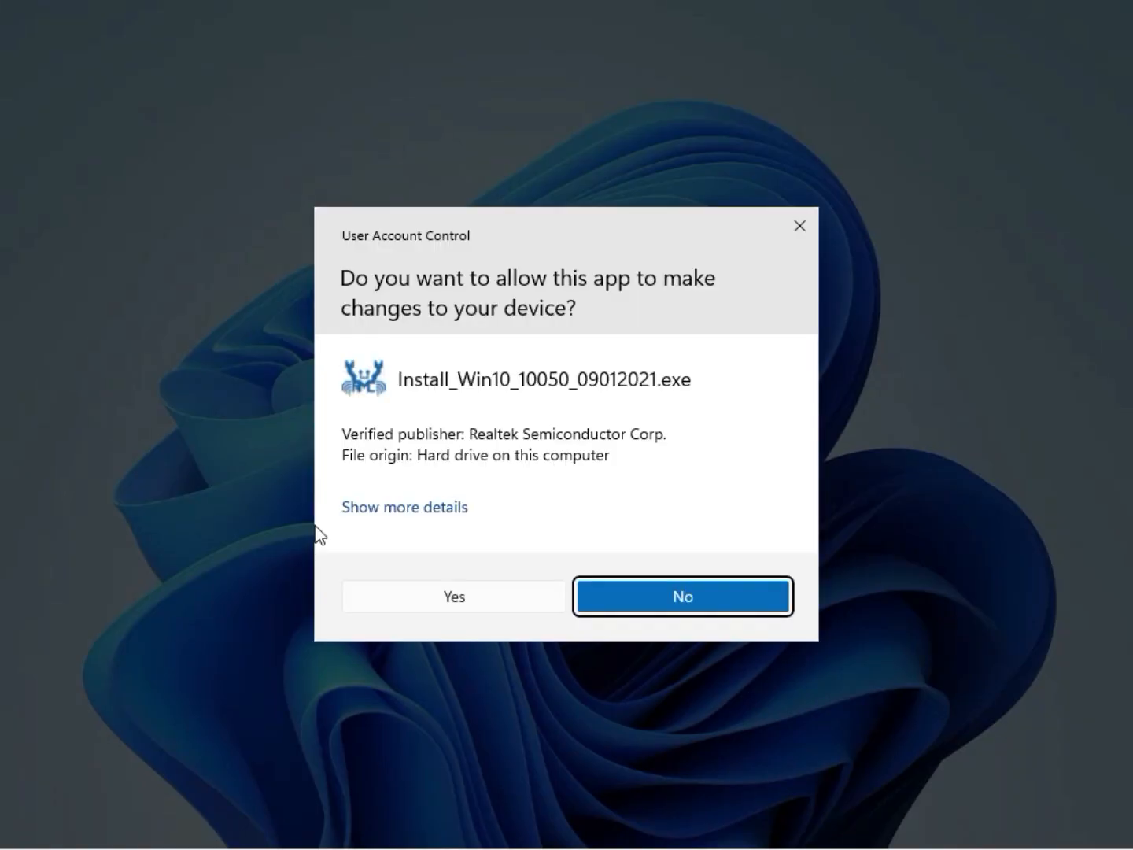
{"action": "left_click", "coordinate": [443, 596]}
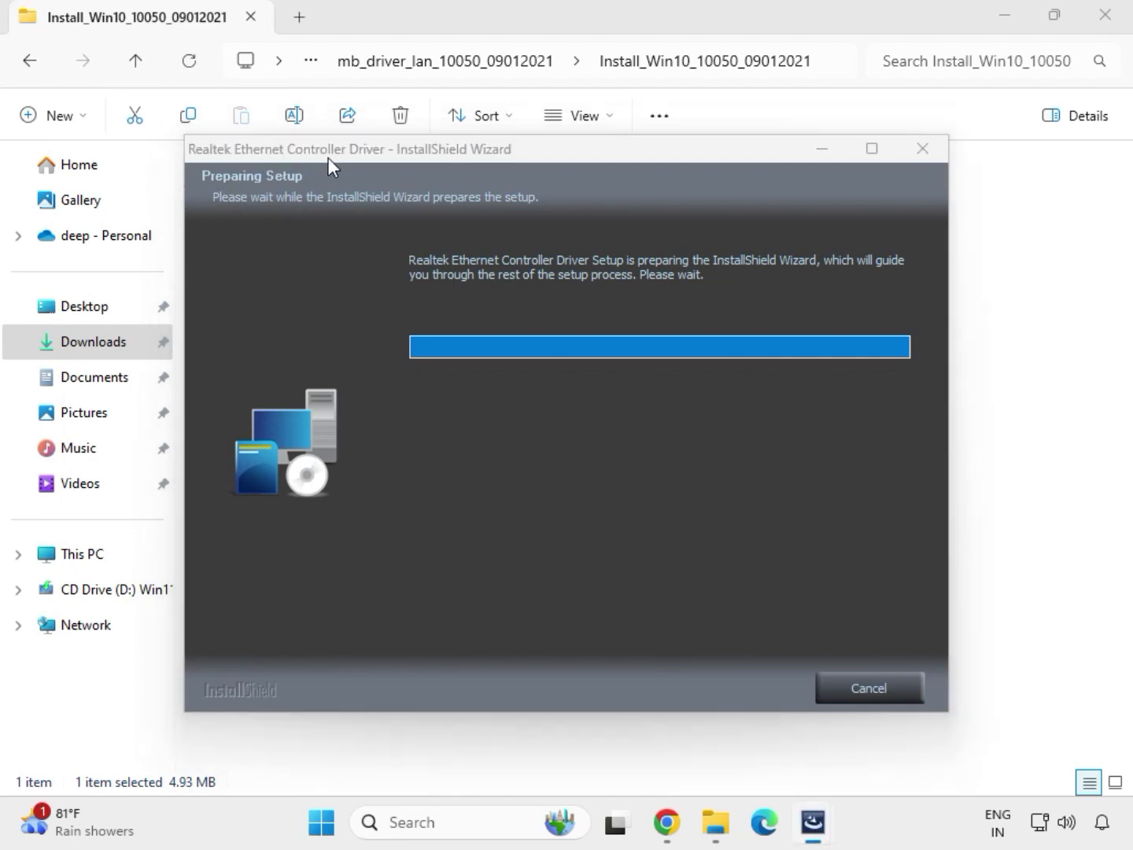
Run the Realtek Ethernet Controller Driver repair through to the end of the wizard and return to the Downloads folder.
{"action": "left_click", "coordinate": [723, 690]}
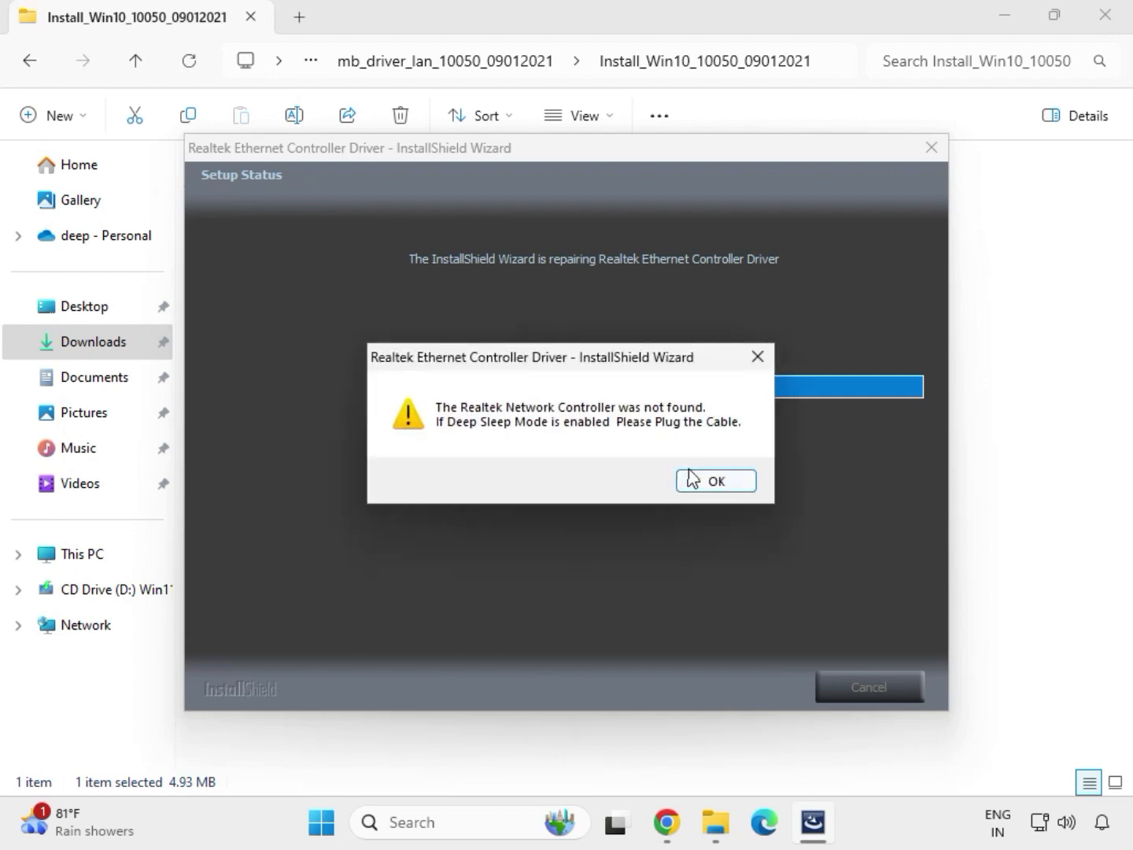
{"action": "left_click", "coordinate": [689, 476]}
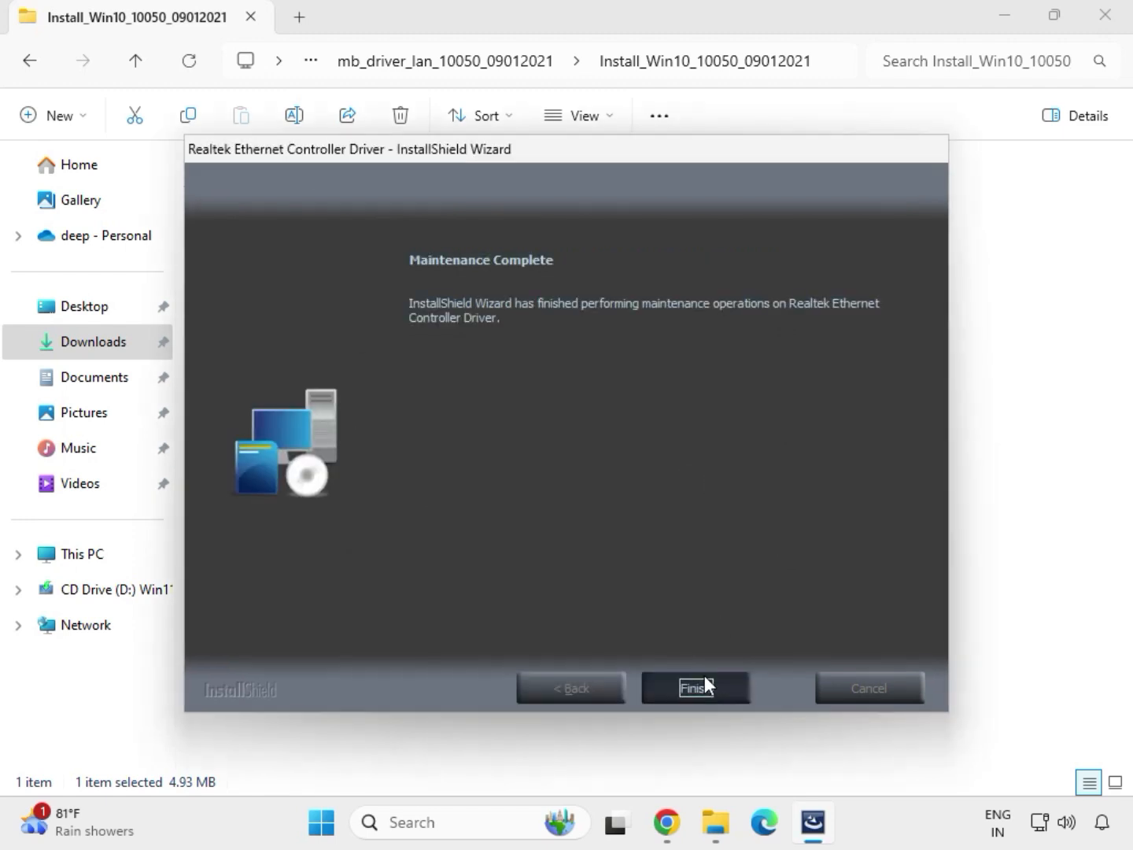
{"action": "left_click", "coordinate": [705, 678]}
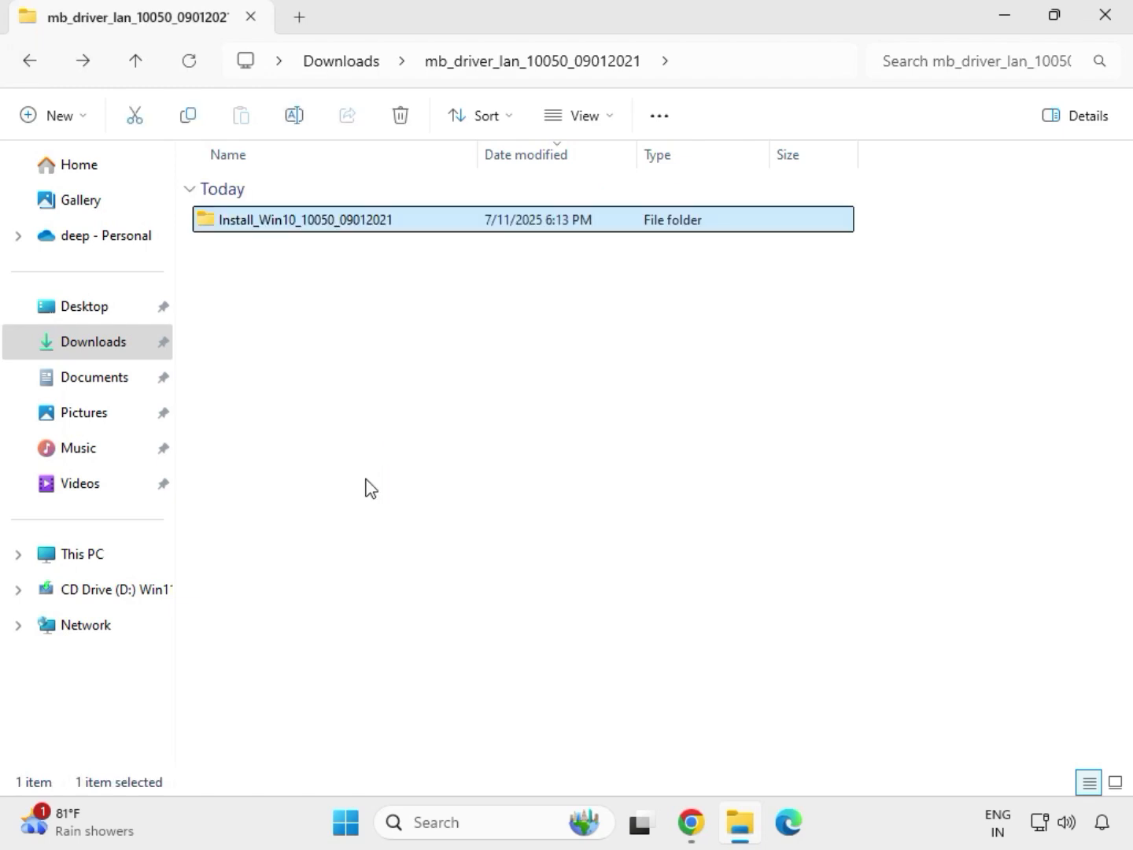
{"action": "left_click", "coordinate": [25, 63]}
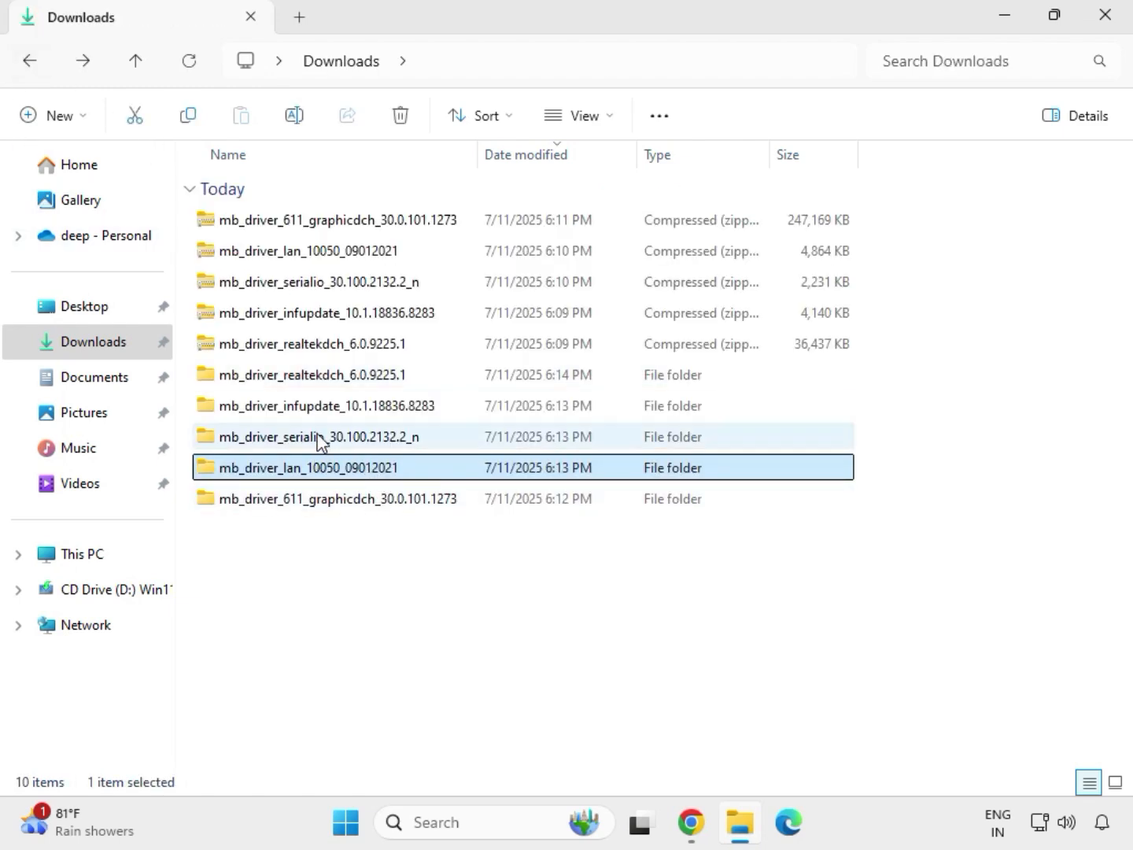
Try to install Intel Serial IO by running SetupSerialIO from the mb_driver_serialio_30.100.2132.2_n folder as administrator, close the setup, and return to Downloads.
{"action": "double_click", "coordinate": [319, 439]}
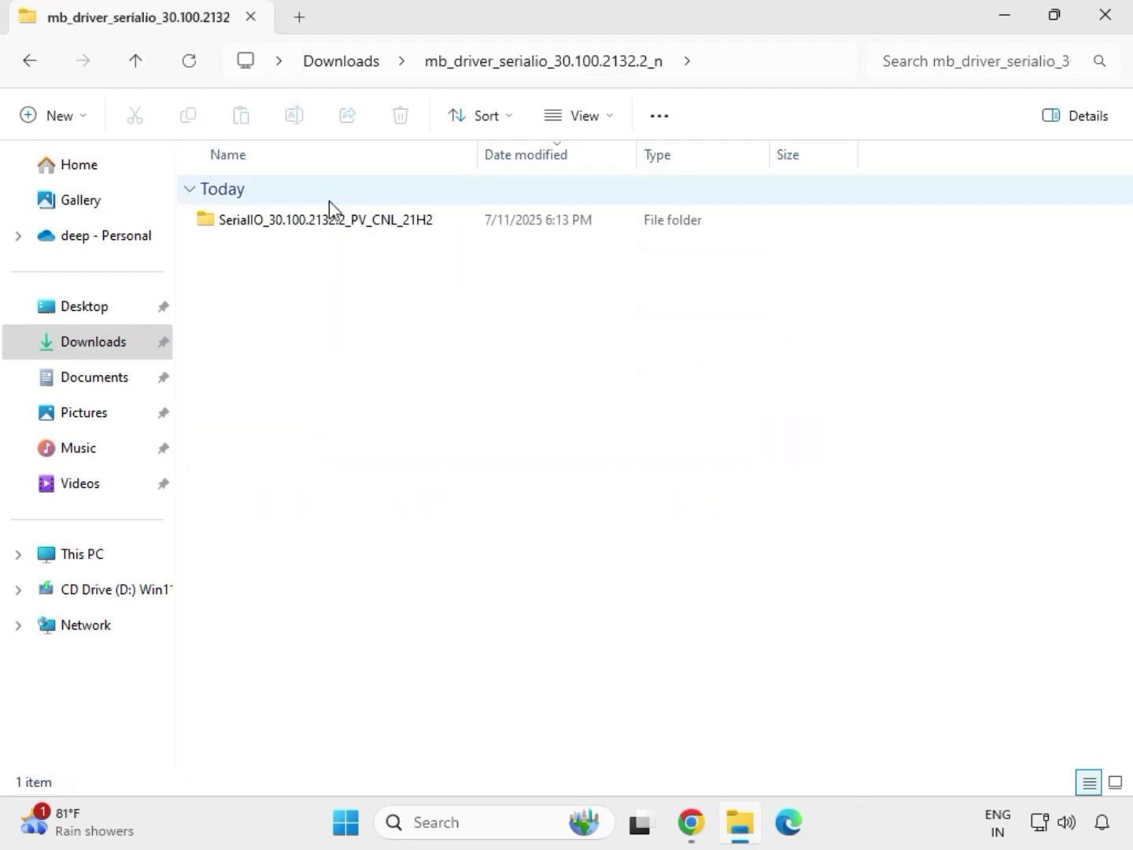
{"action": "double_click", "coordinate": [336, 223]}
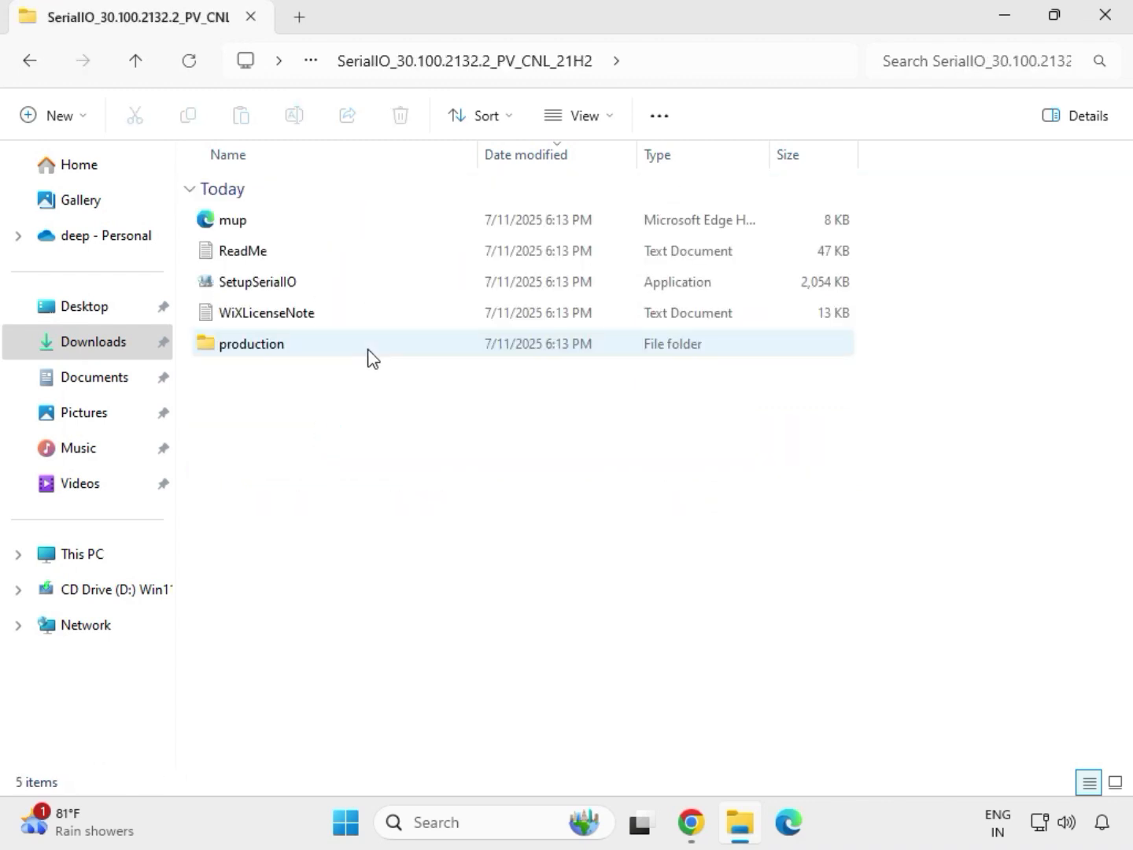
{"action": "left_click", "coordinate": [286, 293]}
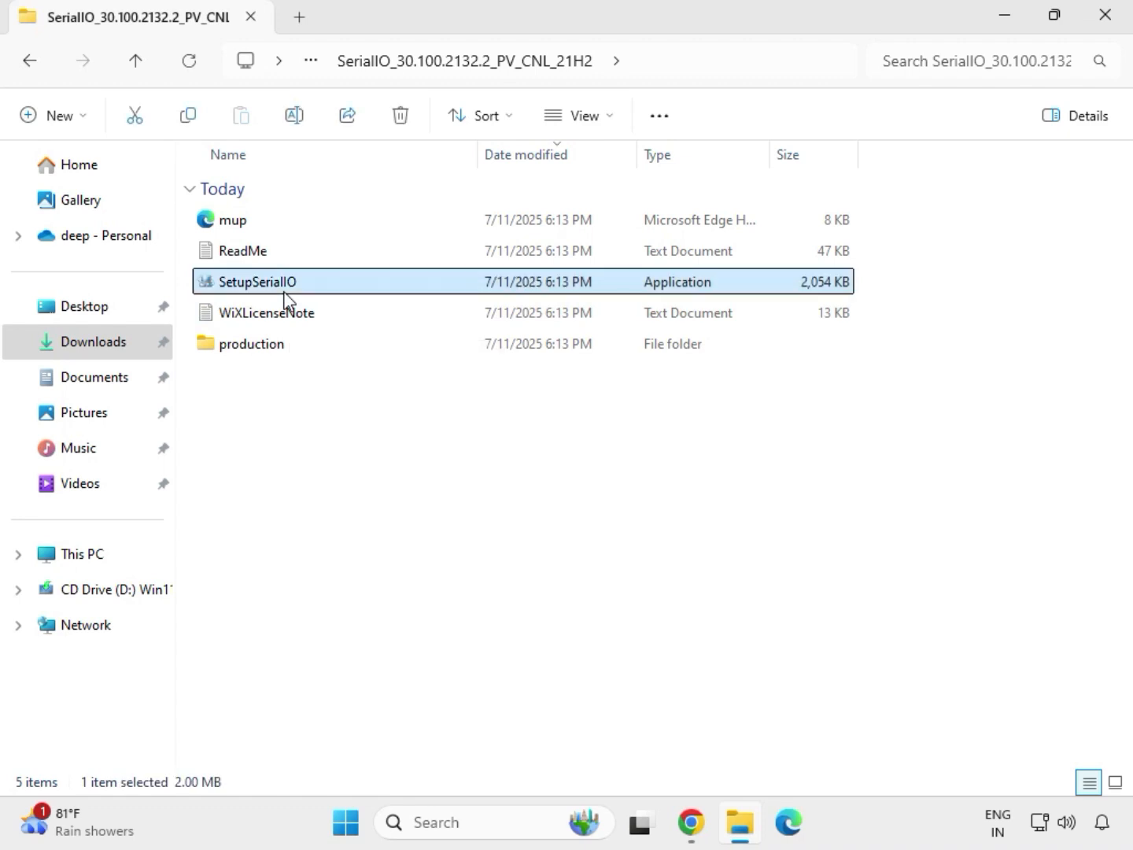
{"action": "right_click", "coordinate": [285, 285]}
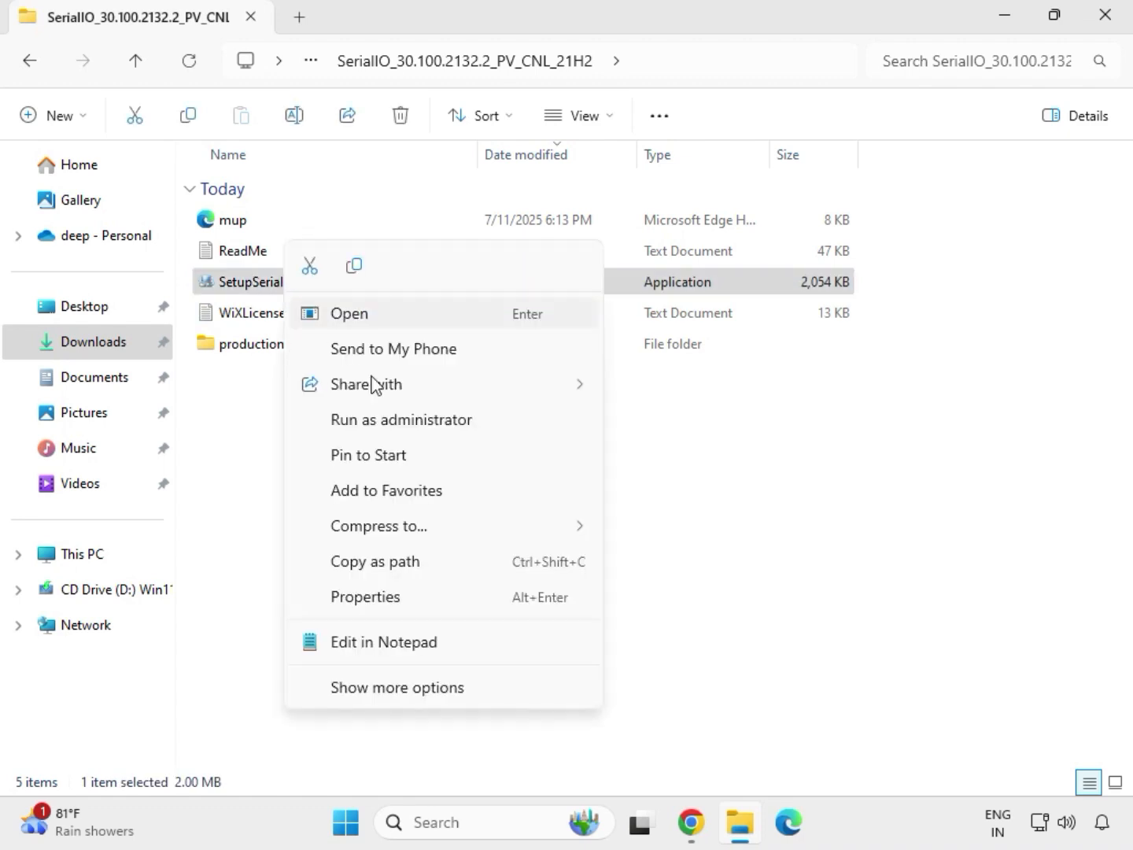
{"action": "left_click", "coordinate": [397, 421]}
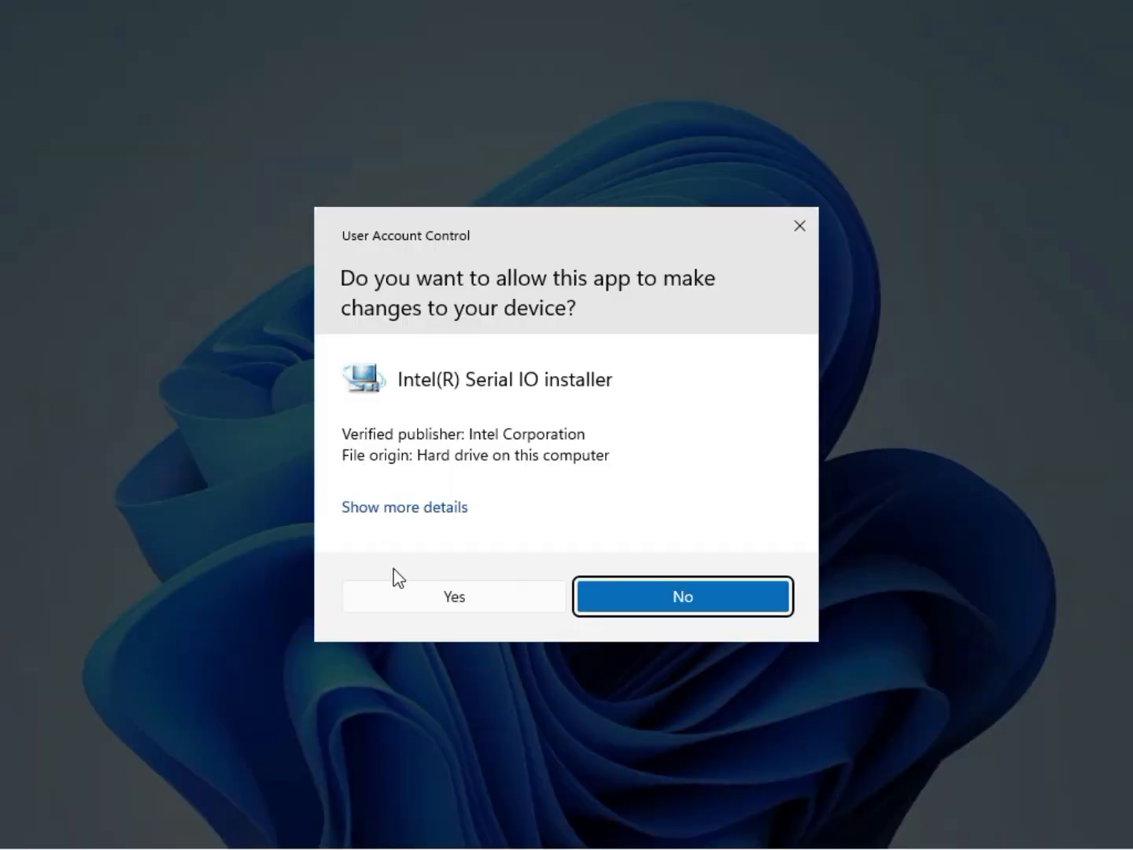
{"action": "left_click", "coordinate": [448, 600]}
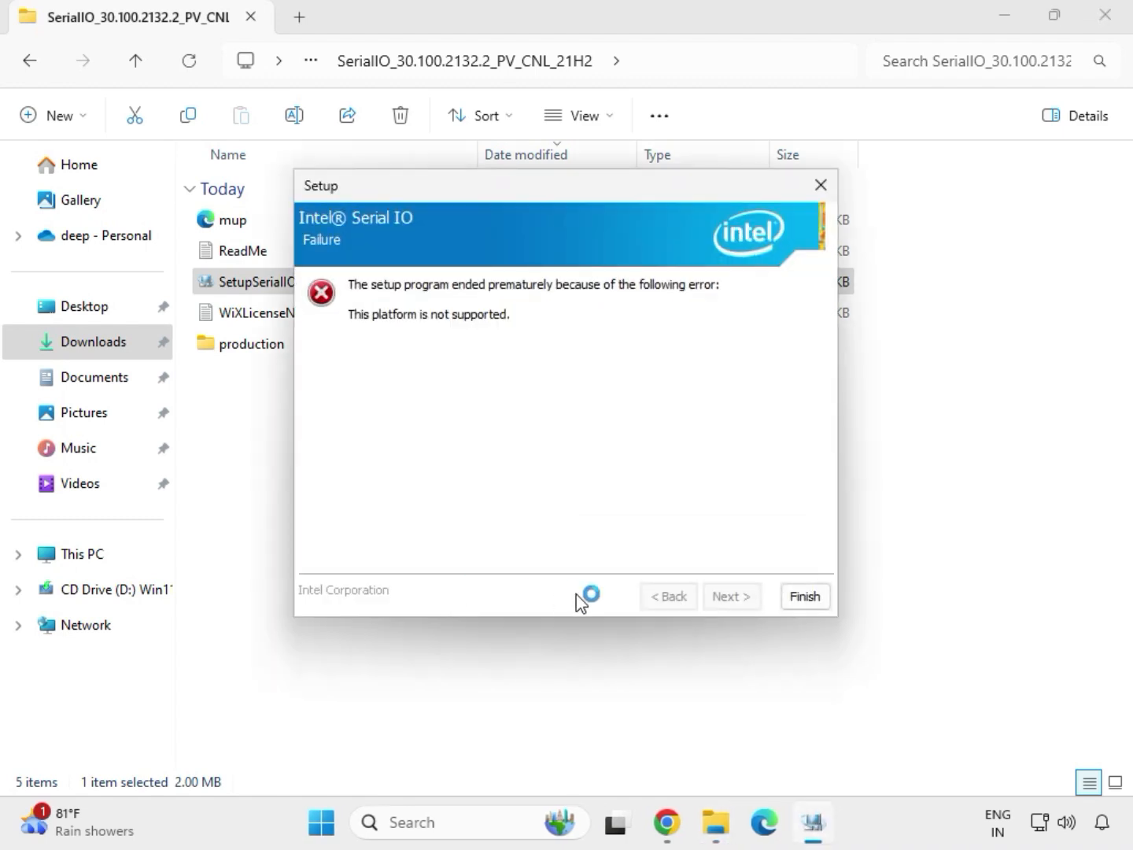
{"action": "left_click", "coordinate": [803, 599]}
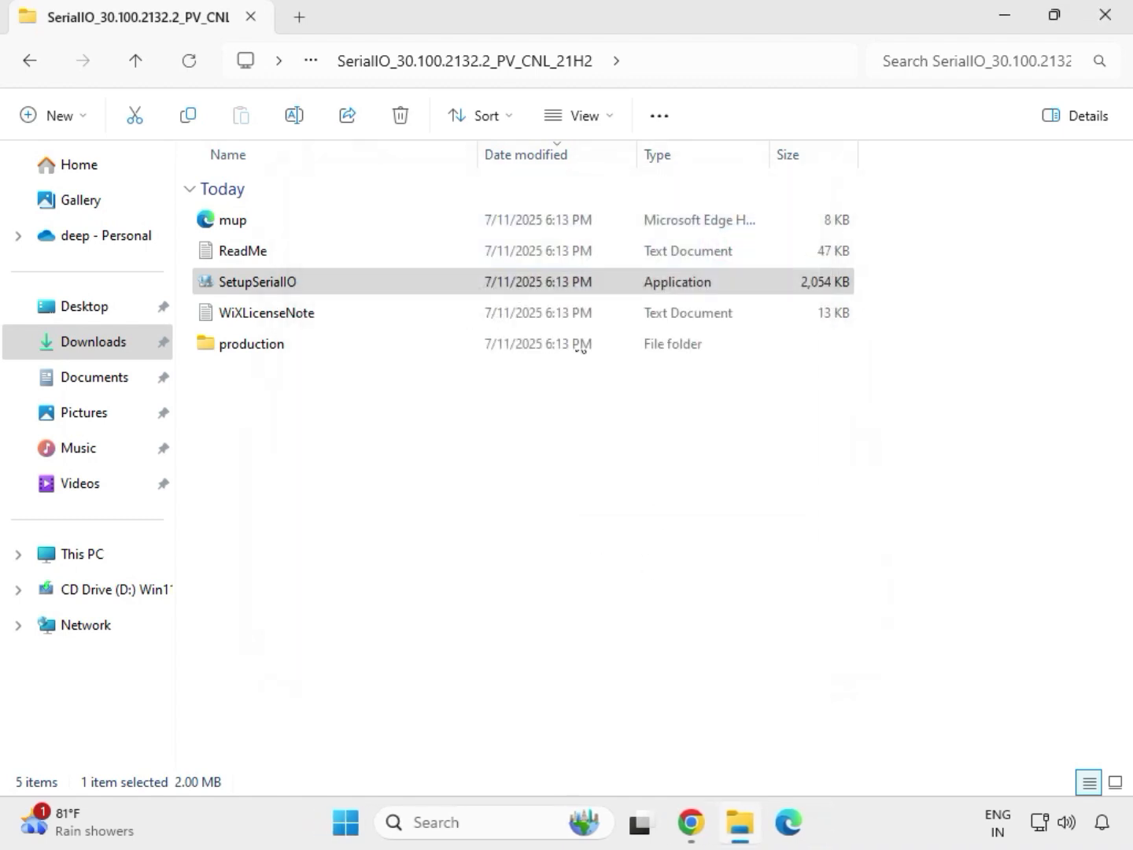
{"action": "left_click", "coordinate": [32, 63]}
{"action": "left_click", "coordinate": [33, 63]}
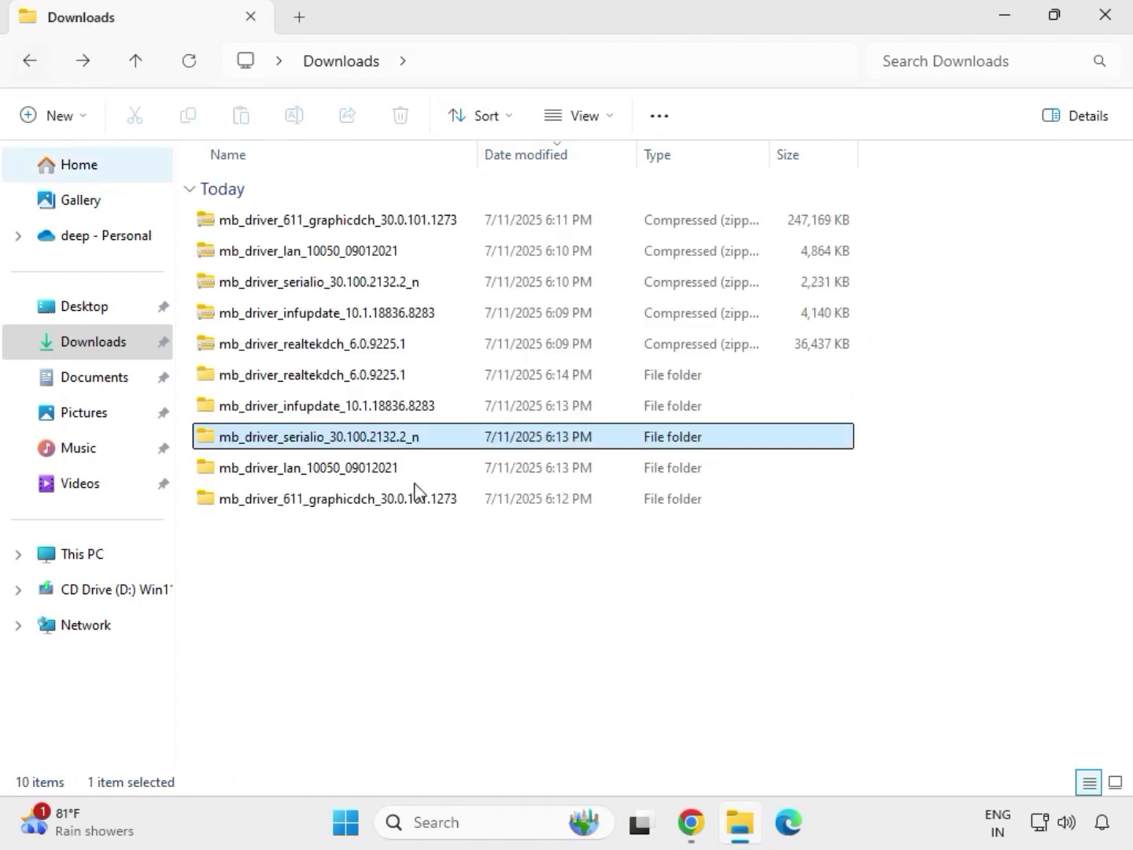
Run SetupChipset from the Chipset-10.1.18836.8283-Public-MUP folder inside mb_driver_infupdate_10.1.18836.8283 as administrator and allow it to make changes.
{"action": "left_click", "coordinate": [297, 411]}
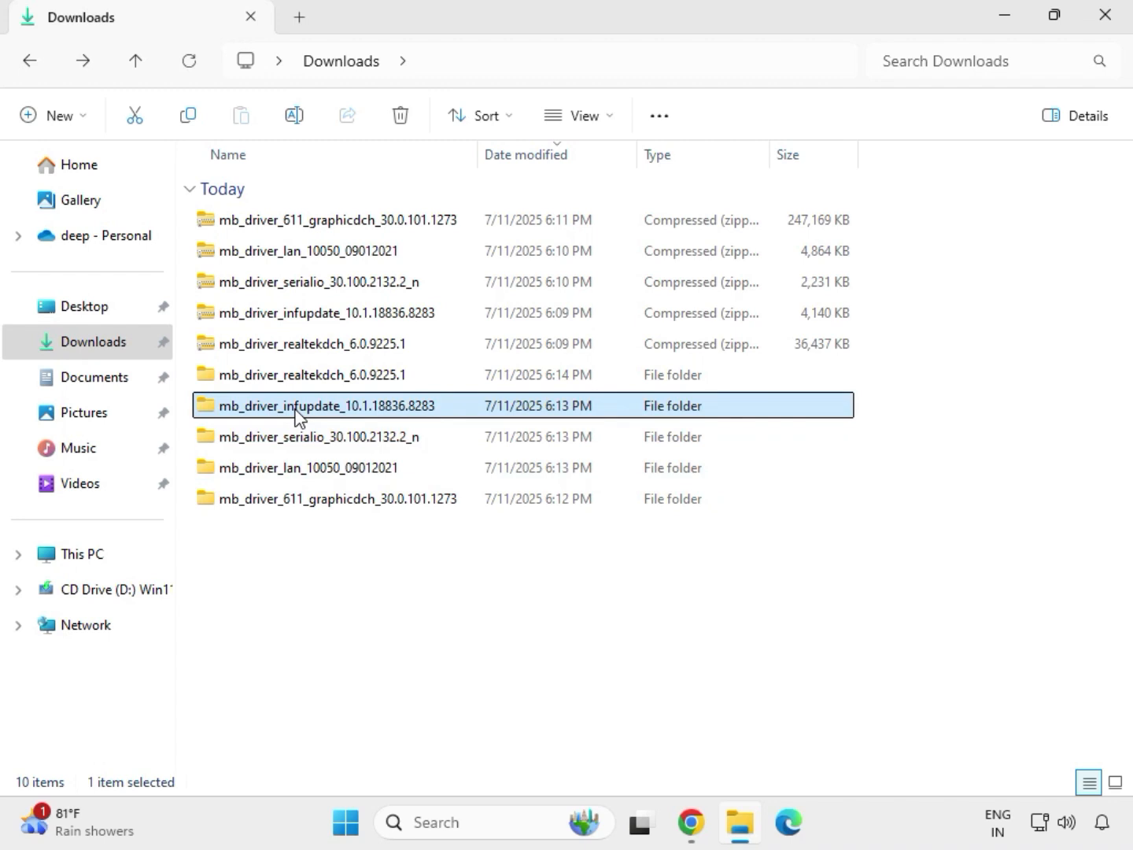
{"action": "double_click", "coordinate": [296, 411]}
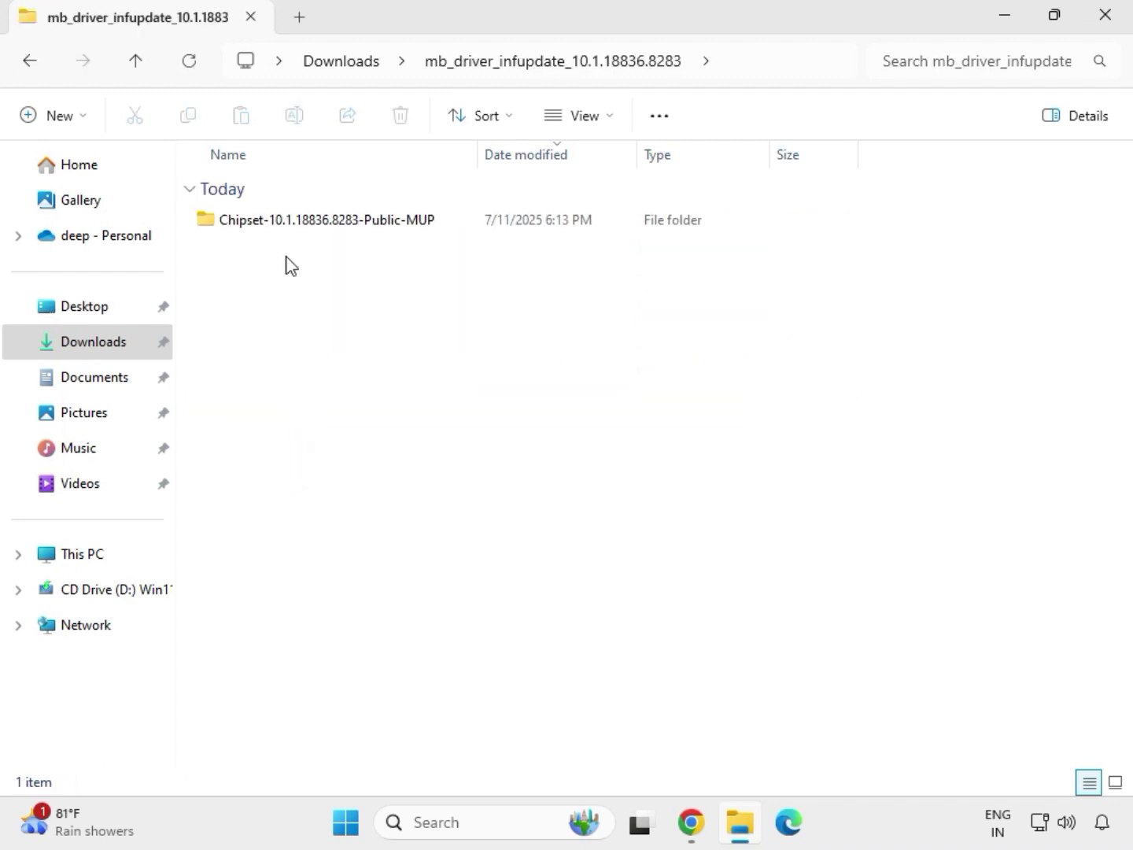
{"action": "double_click", "coordinate": [300, 224]}
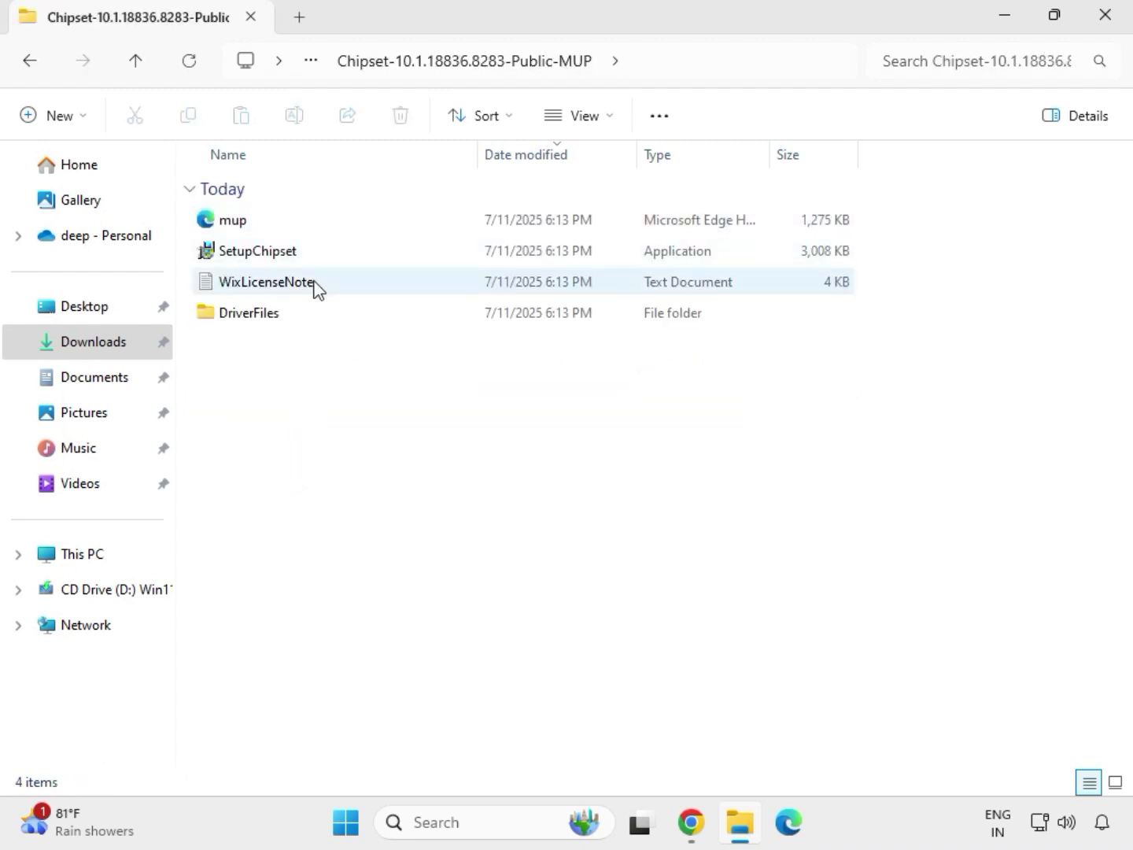
{"action": "left_click", "coordinate": [322, 255]}
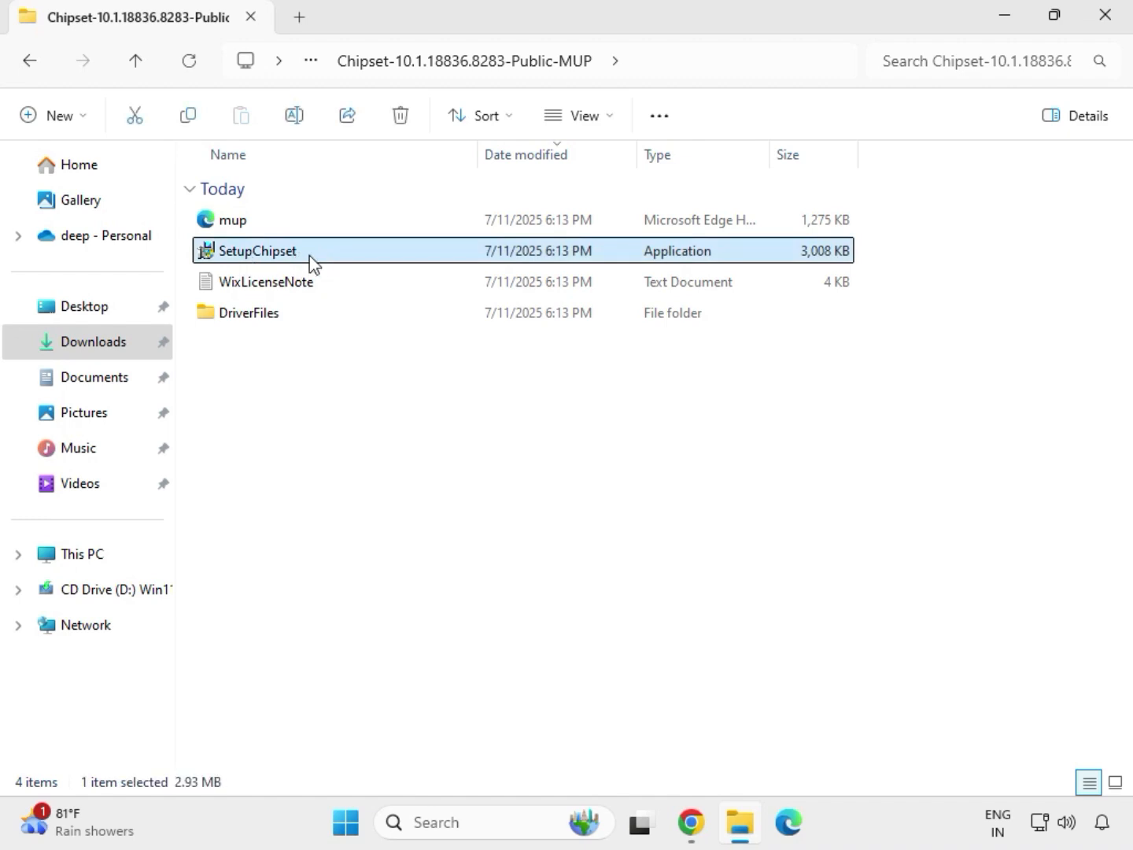
{"action": "right_click", "coordinate": [321, 271]}
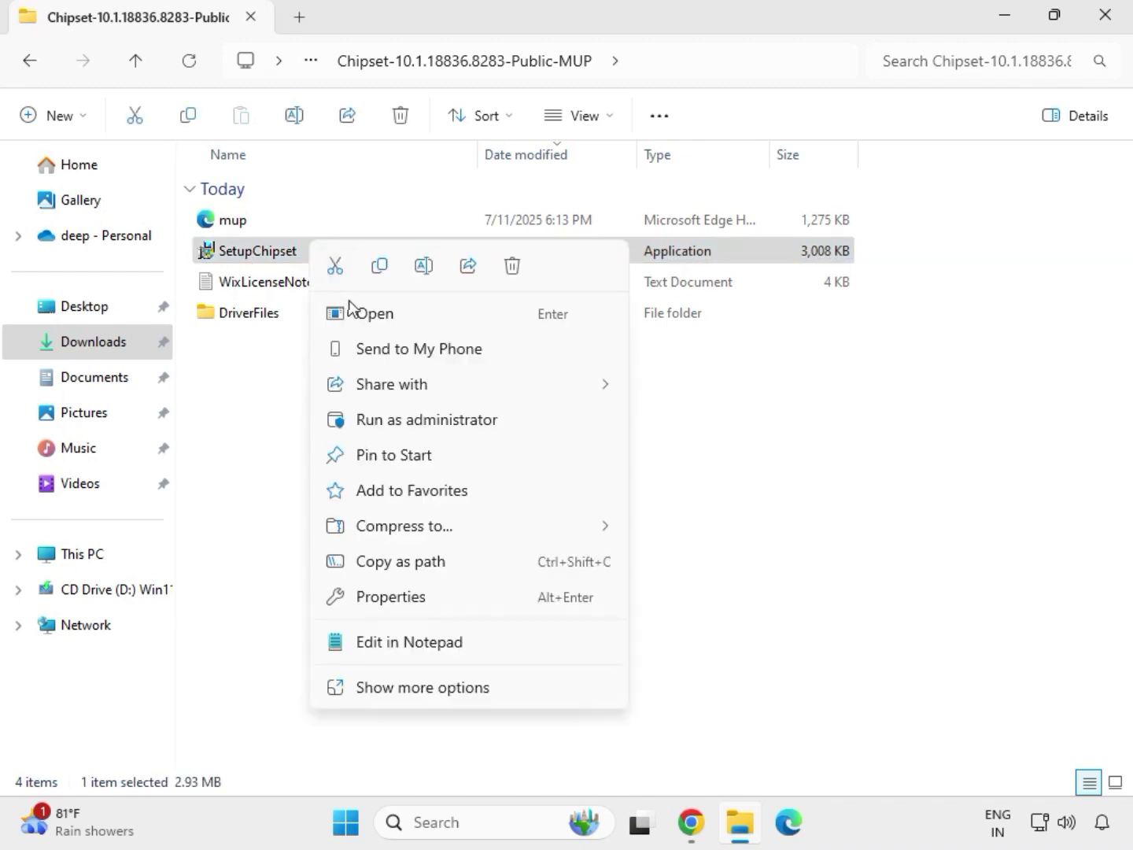
{"action": "left_click", "coordinate": [401, 418]}
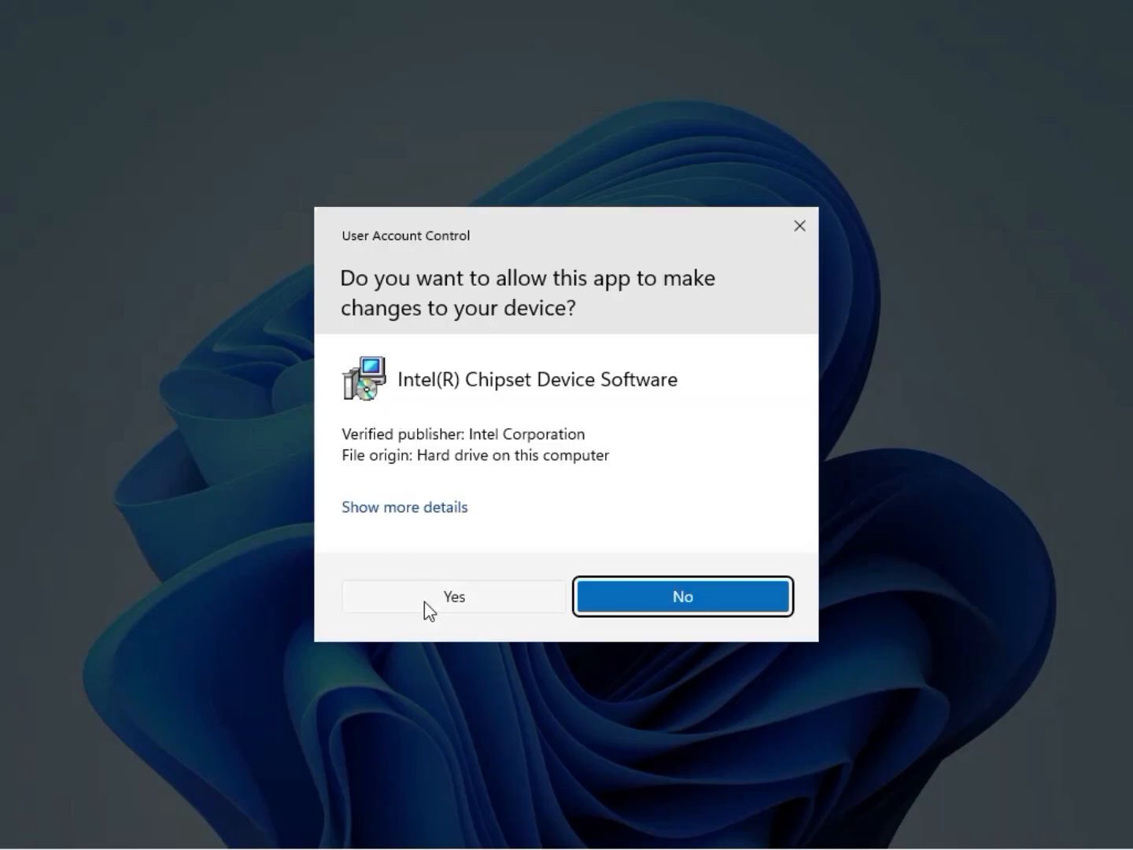
{"action": "left_click", "coordinate": [451, 613]}
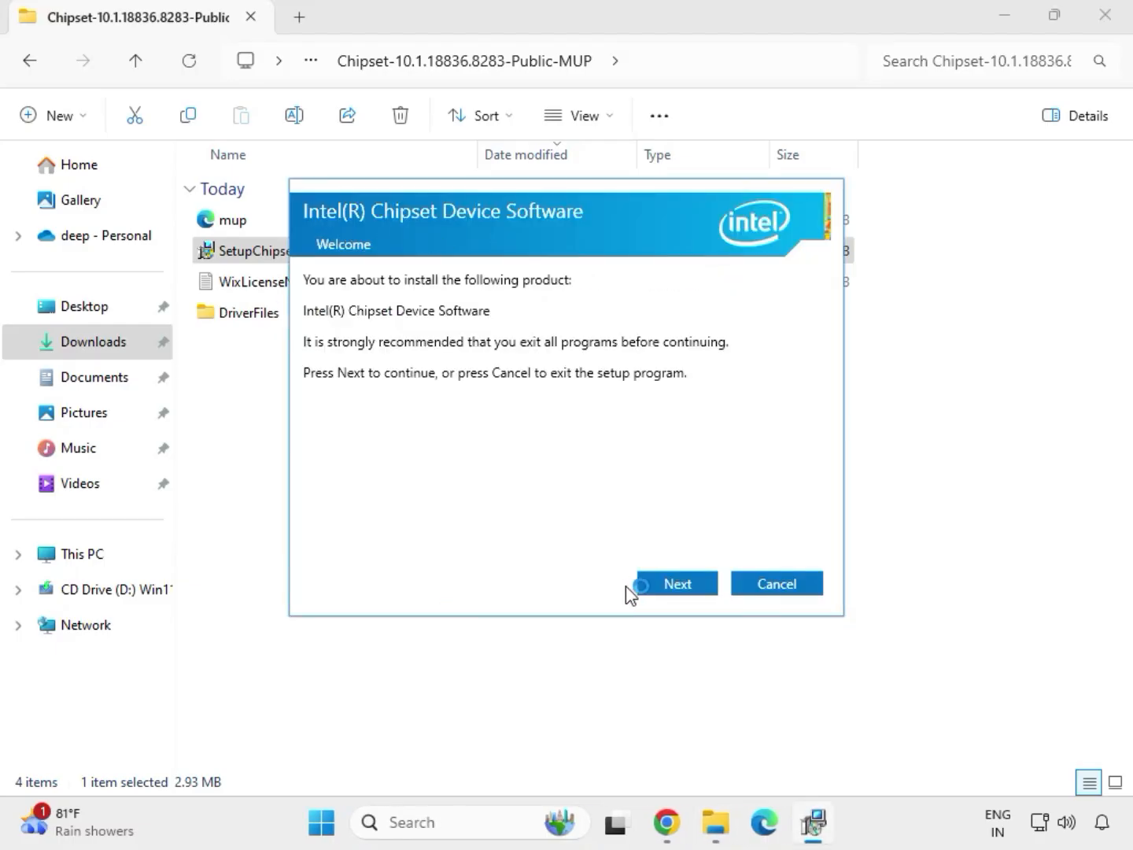
Install the Intel(R) Chipset Device Software through its setup wizard, close the wizard, and return to the Downloads folder.
{"action": "left_click", "coordinate": [663, 590]}
{"action": "left_click", "coordinate": [664, 585]}
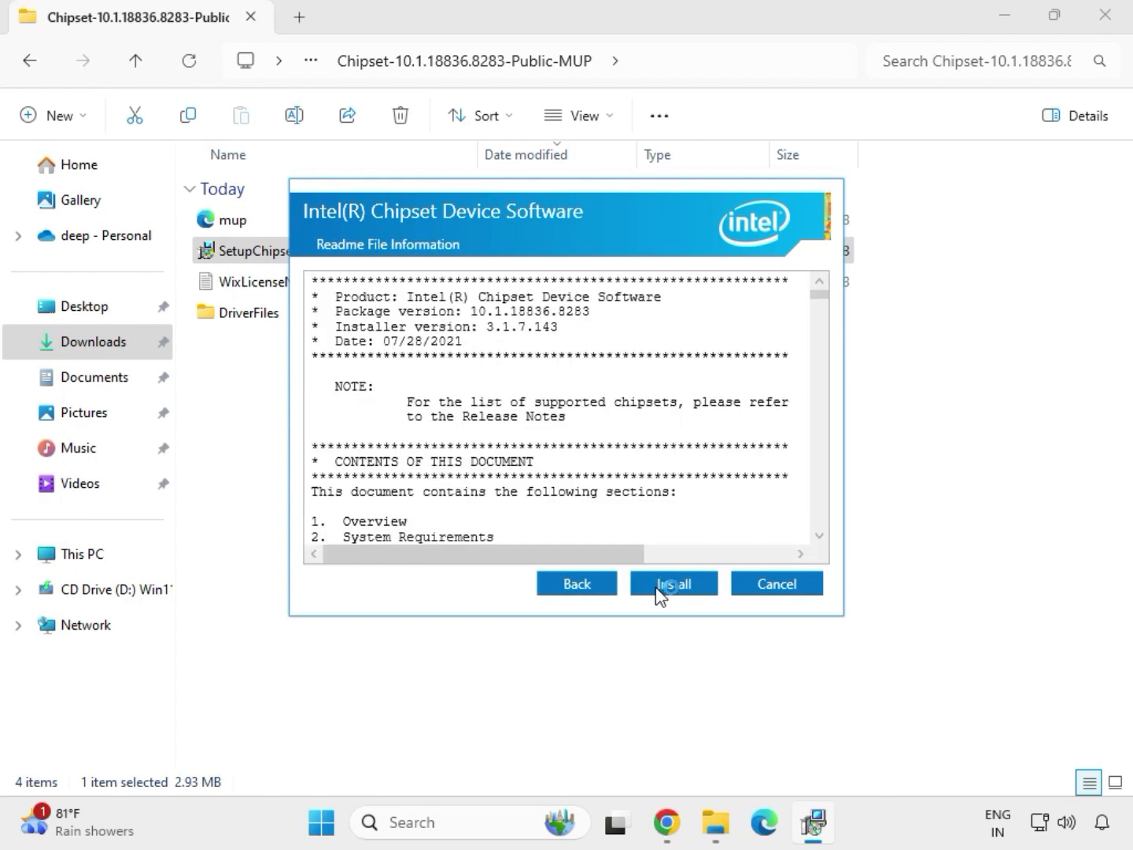
{"action": "left_click", "coordinate": [689, 594]}
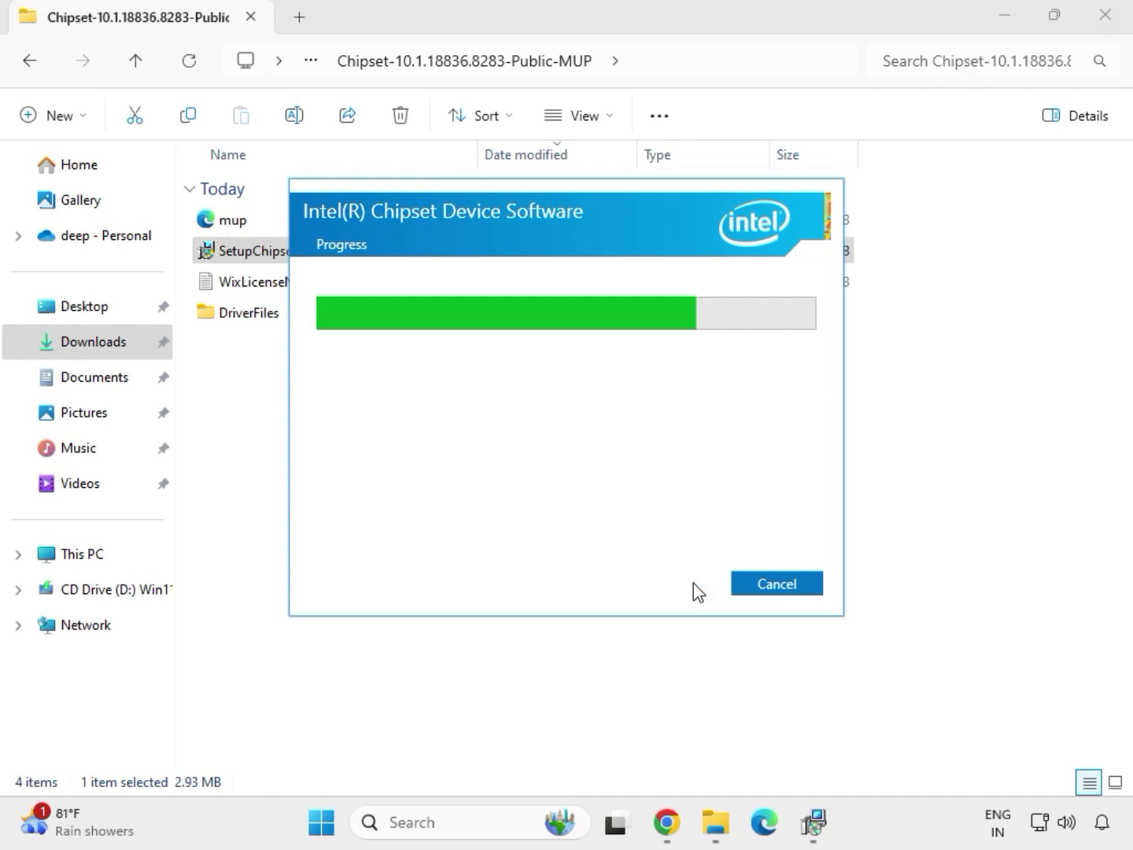
{"action": "left_click", "coordinate": [770, 591]}
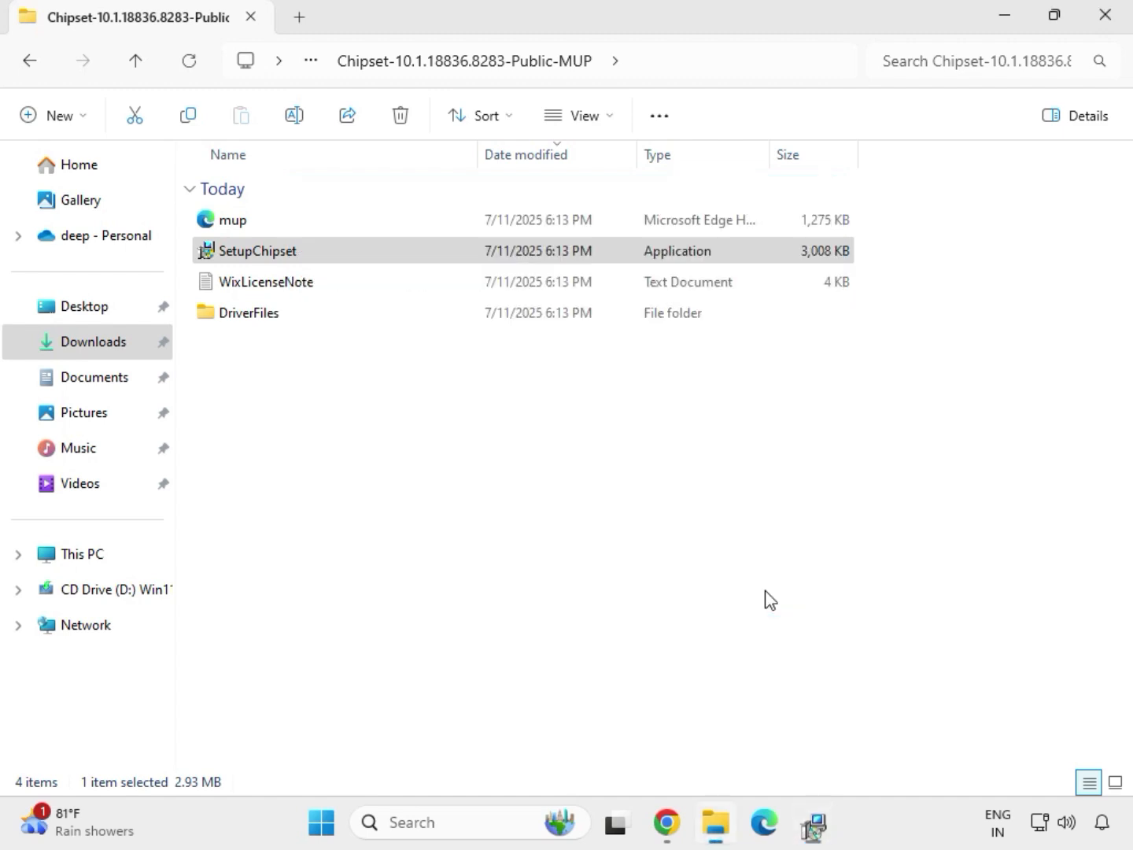
{"action": "key", "text": "BackSpace"}
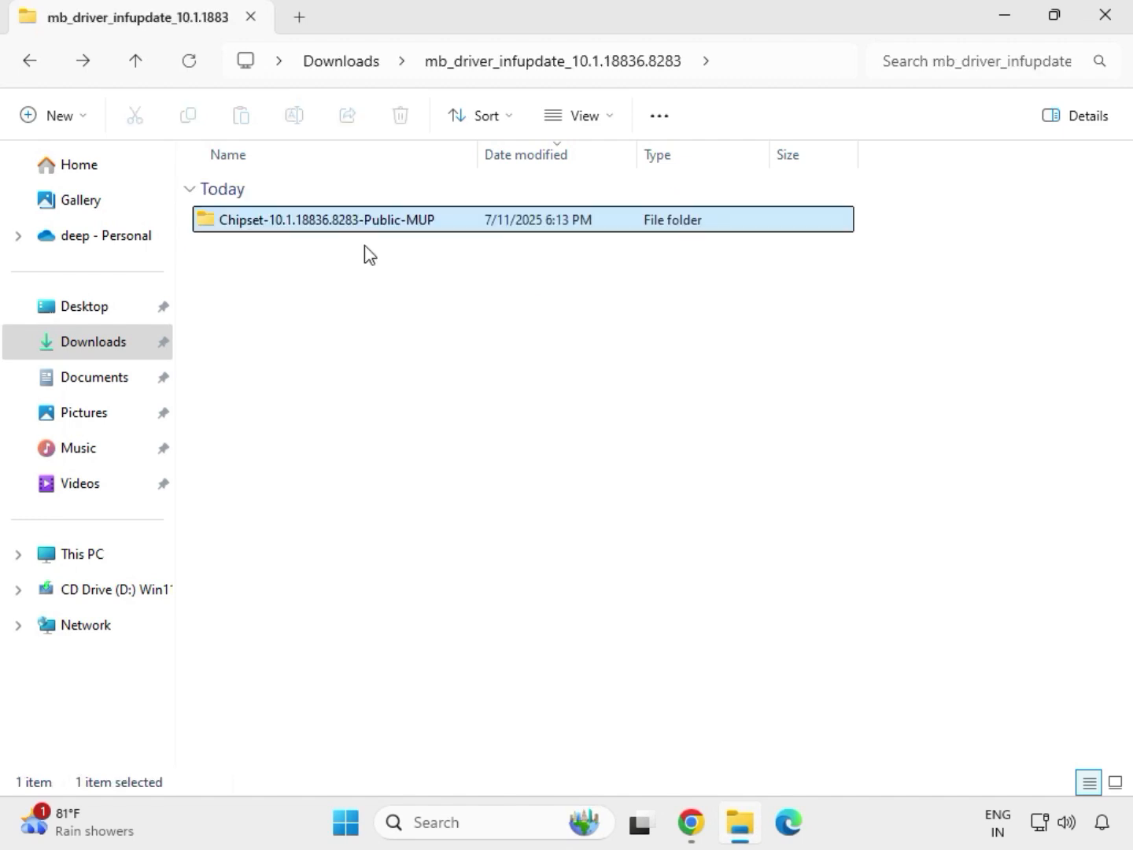
{"action": "key", "text": "BackSpace"}
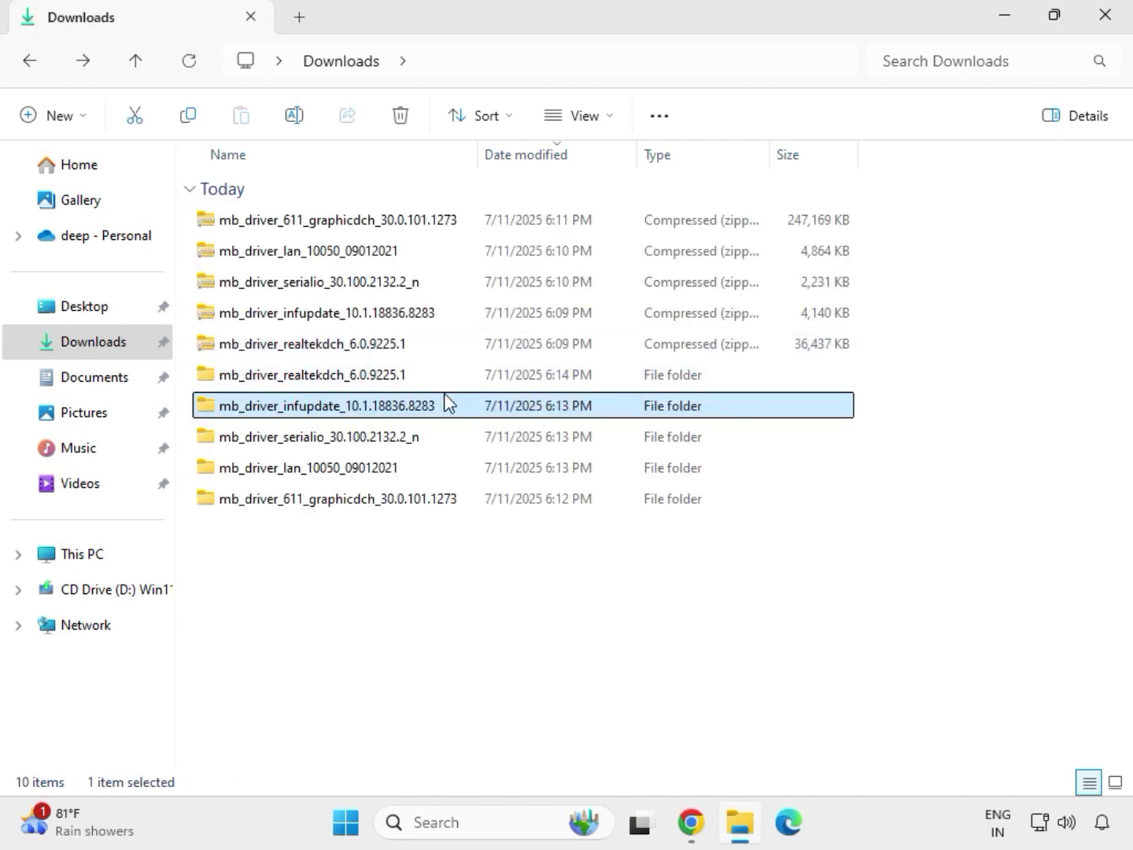
{"action": "left_click", "coordinate": [421, 376]}
{"action": "double_click", "coordinate": [421, 377]}
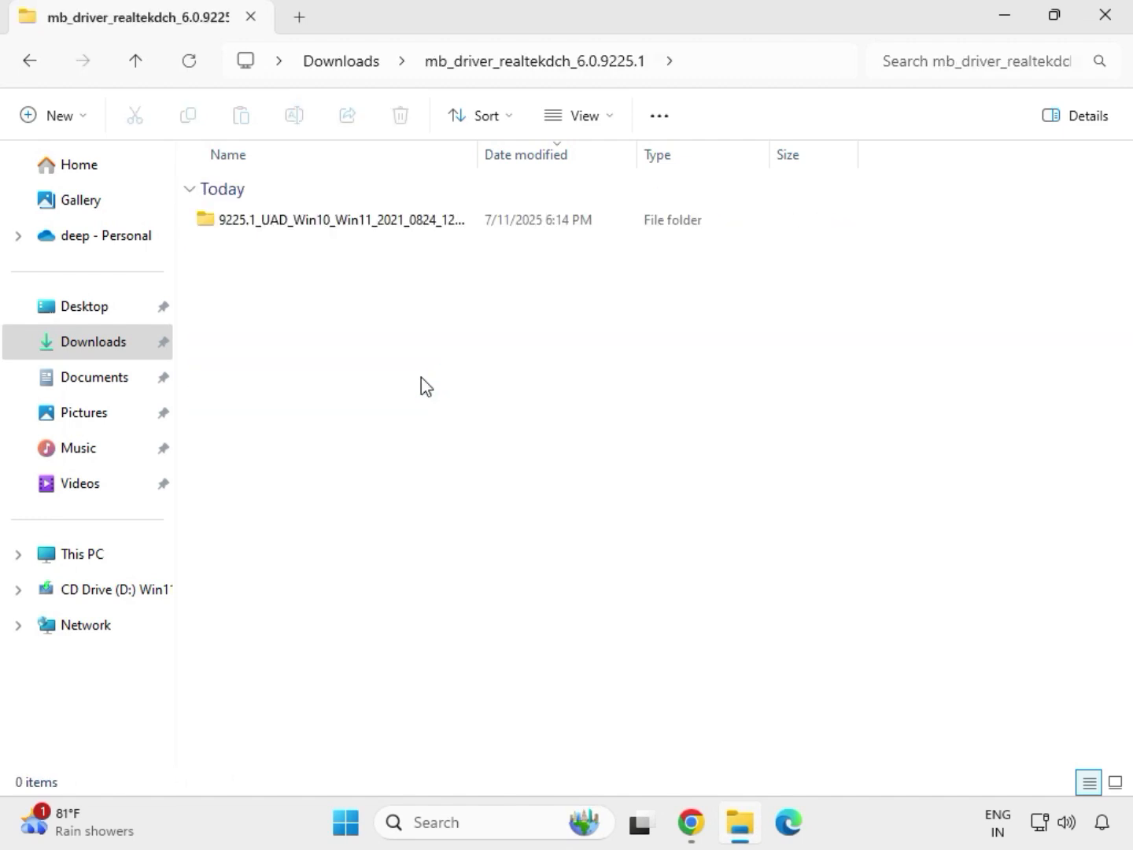
{"action": "left_click", "coordinate": [351, 68]}
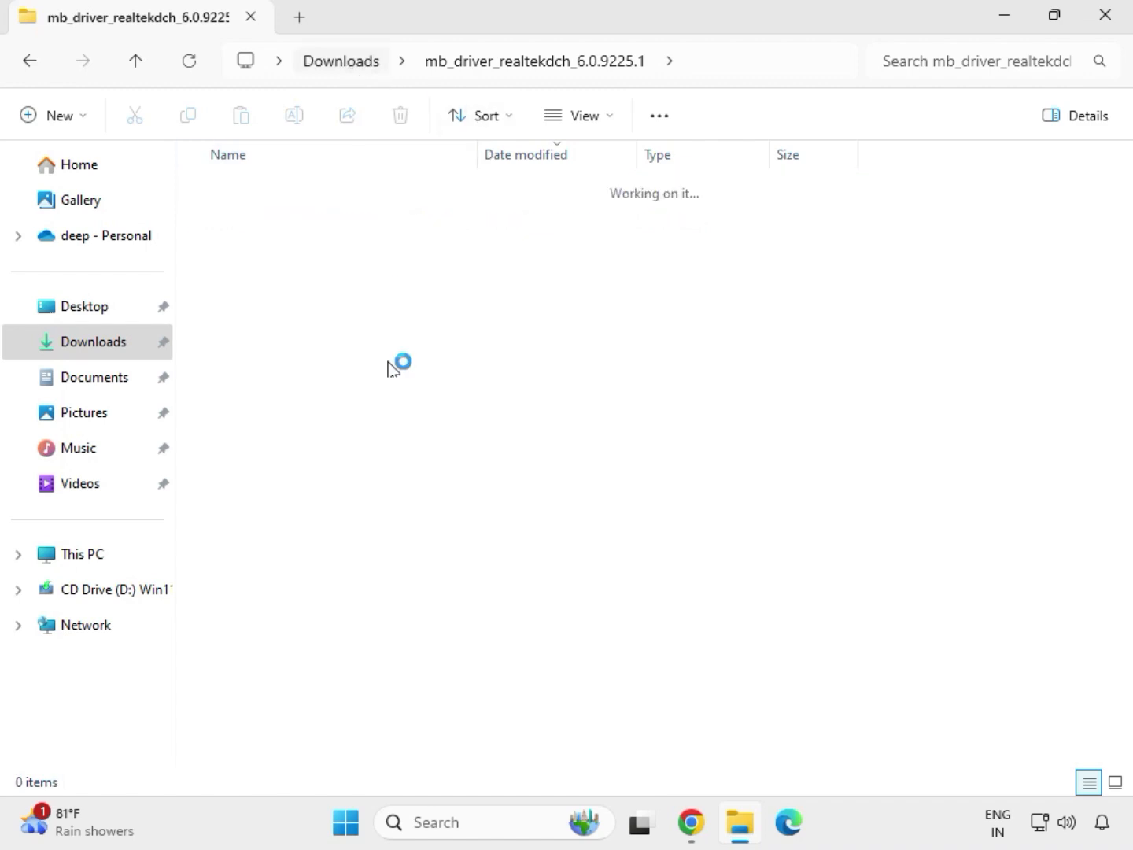
Run mb_driver_611_graphicdch_30.0.101.1273 from its extracted folder as administrator, allow it to make changes, and return to the Downloads folder.
{"action": "left_click", "coordinate": [326, 502]}
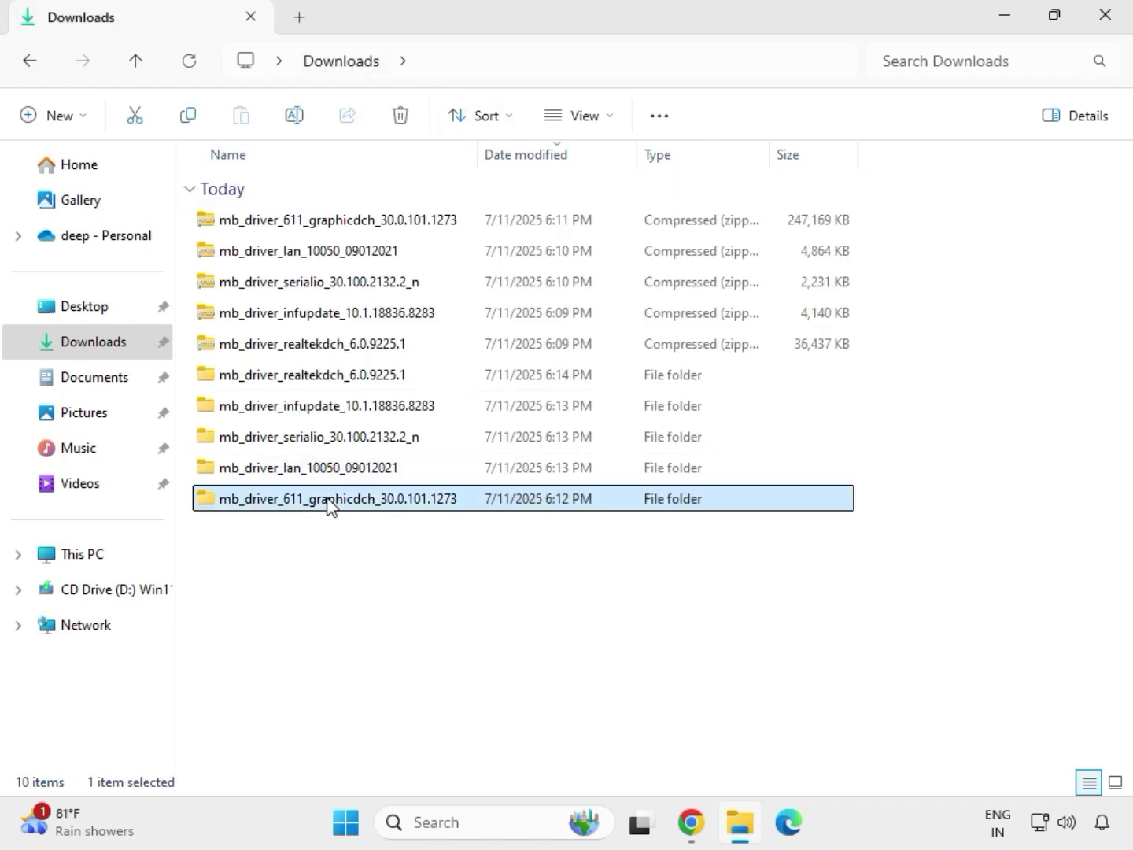
{"action": "double_click", "coordinate": [348, 499]}
{"action": "left_click", "coordinate": [313, 226]}
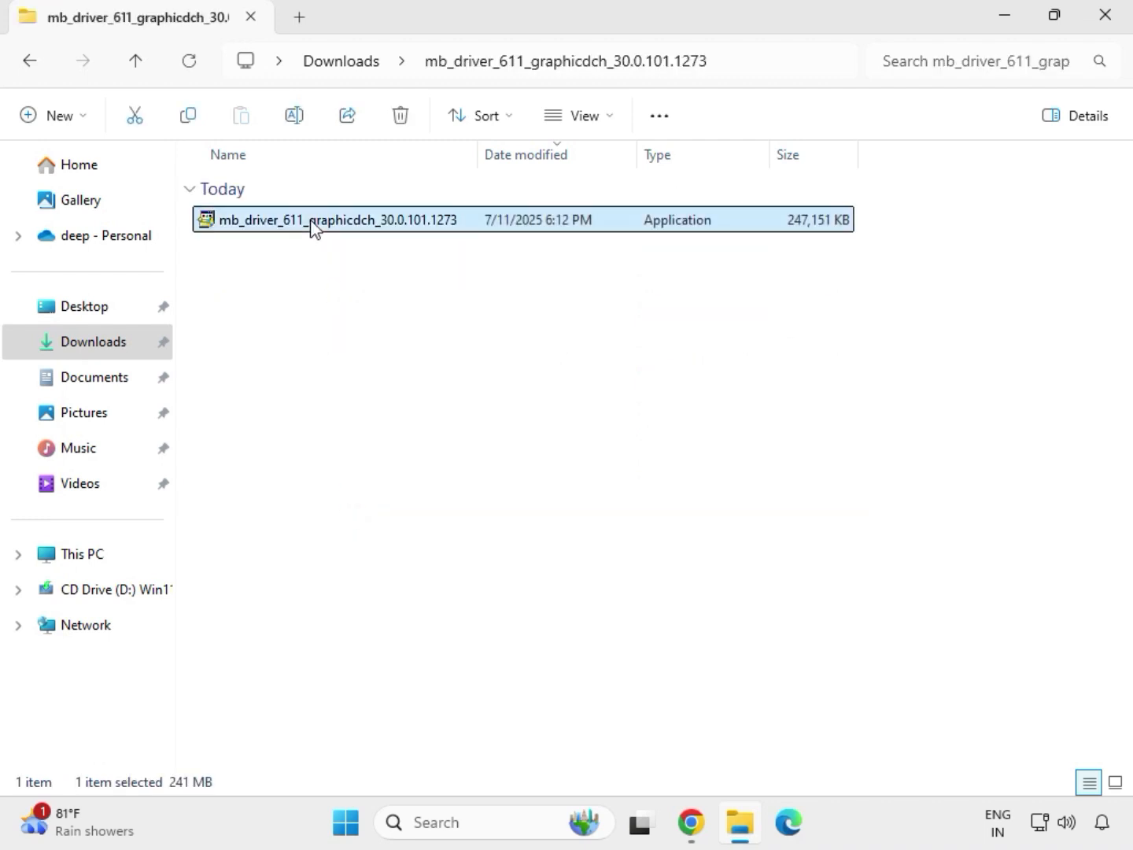
{"action": "right_click", "coordinate": [335, 226]}
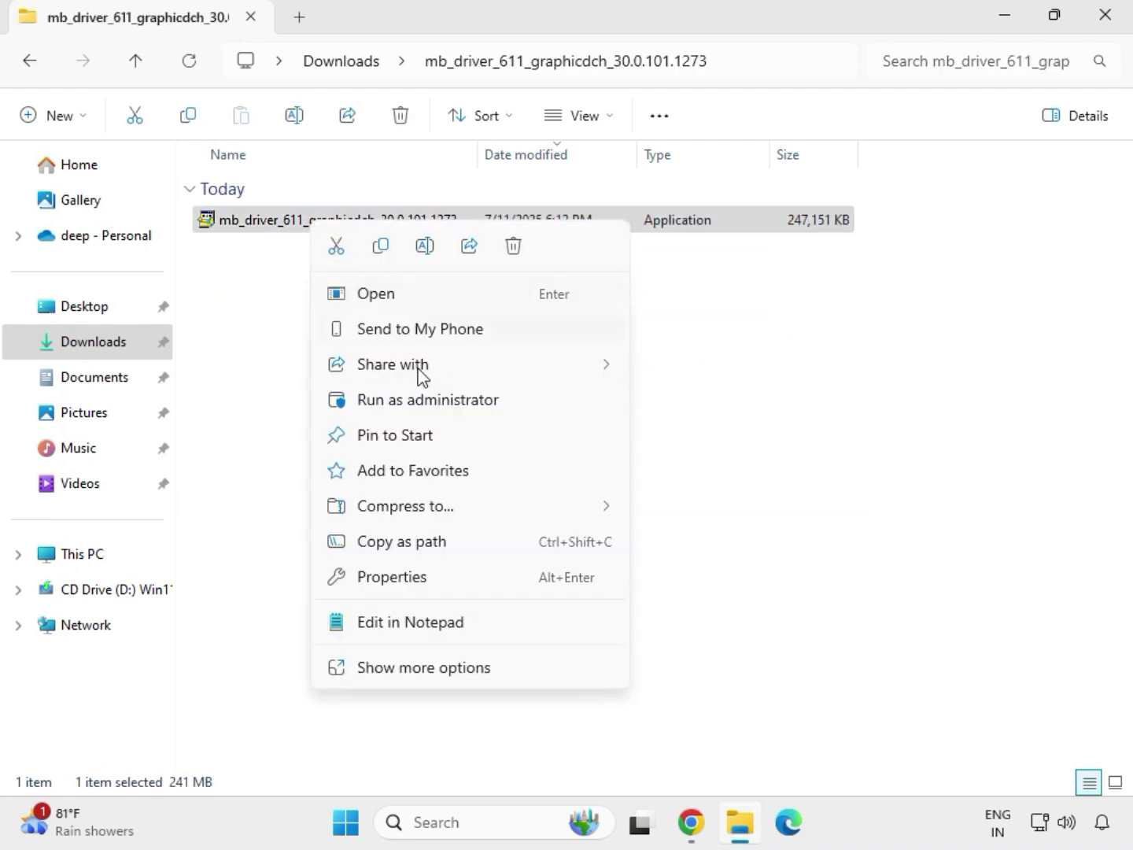
{"action": "left_click", "coordinate": [432, 402]}
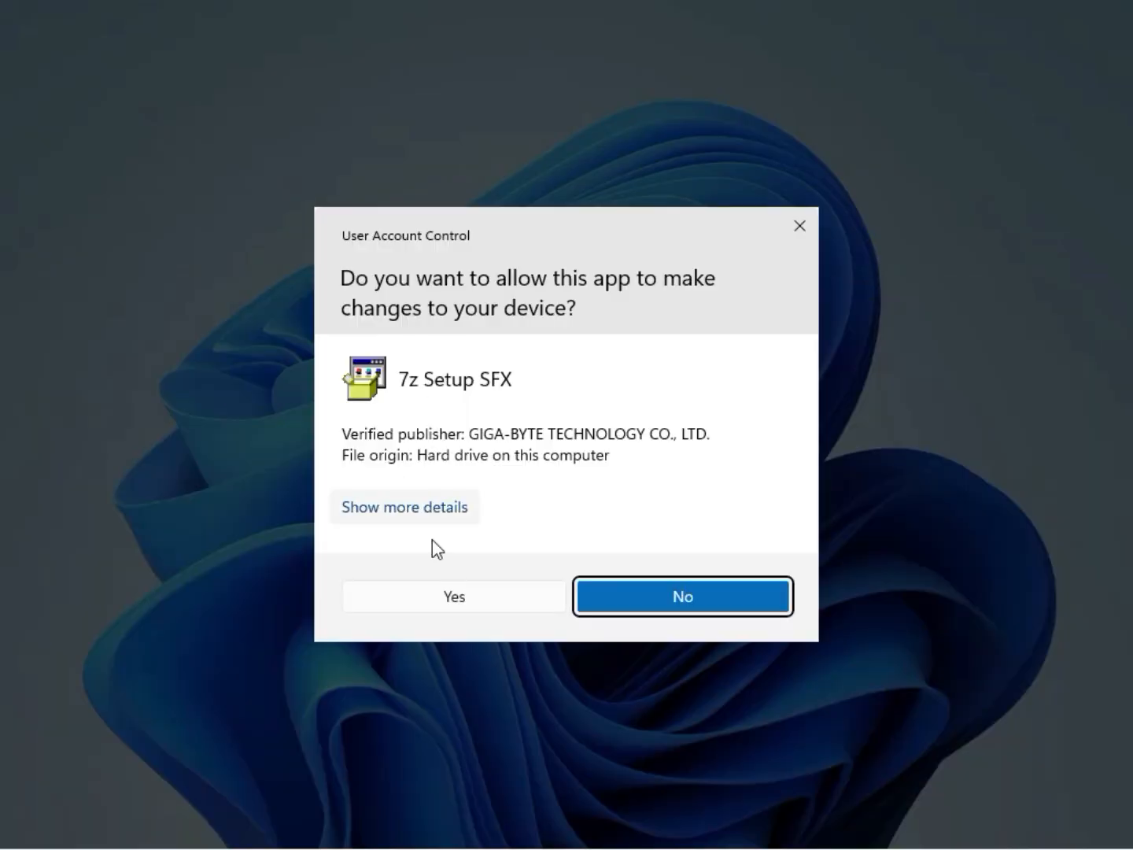
{"action": "left_click", "coordinate": [439, 602]}
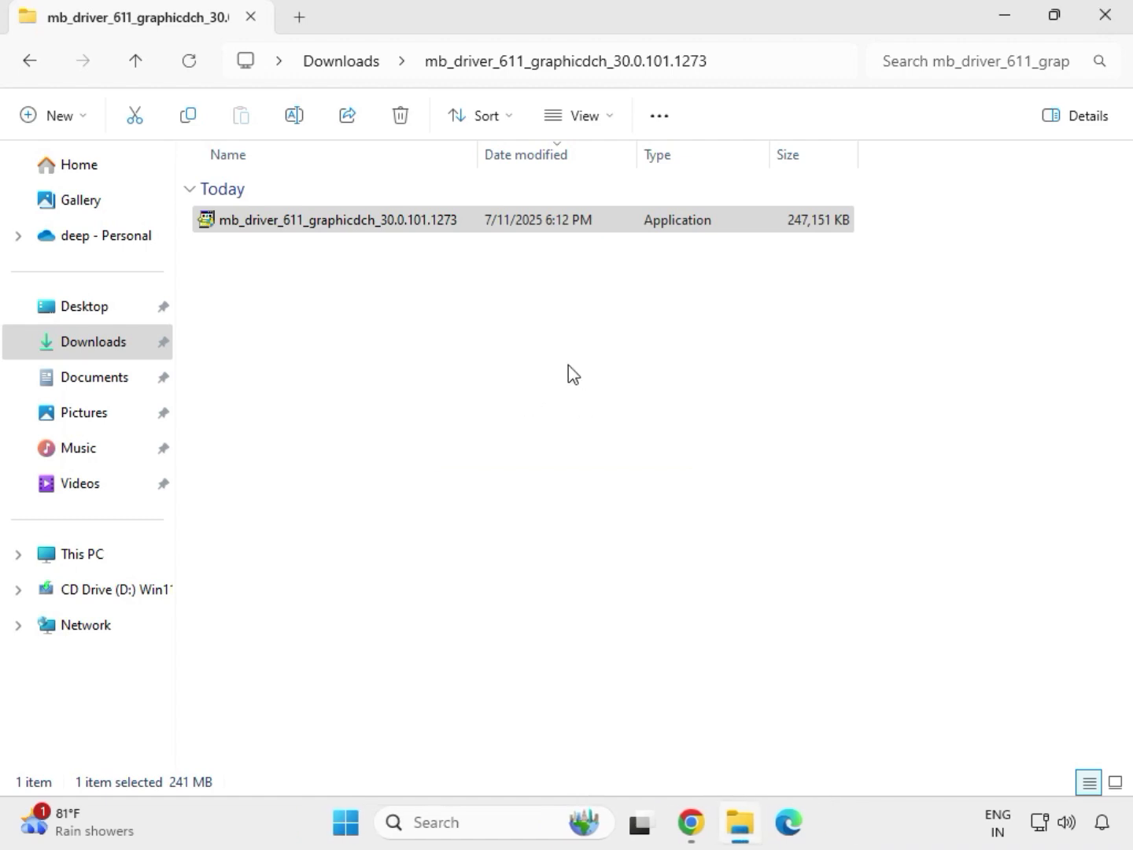
{"action": "left_click", "coordinate": [351, 62]}
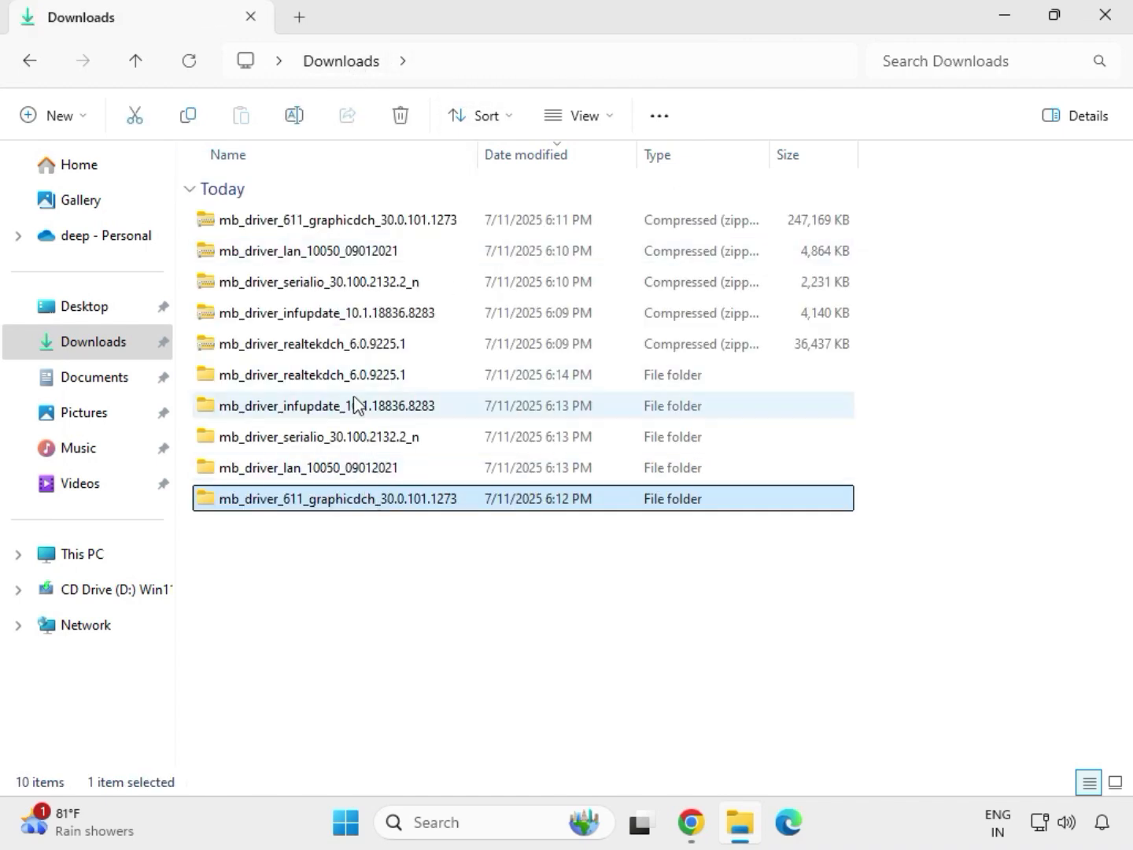
Run Setup from the 9225.1_UAD folder inside mb_driver_realtekdch_6.0.9225.1 as administrator and complete the Realtek Audio Driver wizard, choosing to restart the computer later.
{"action": "double_click", "coordinate": [348, 373]}
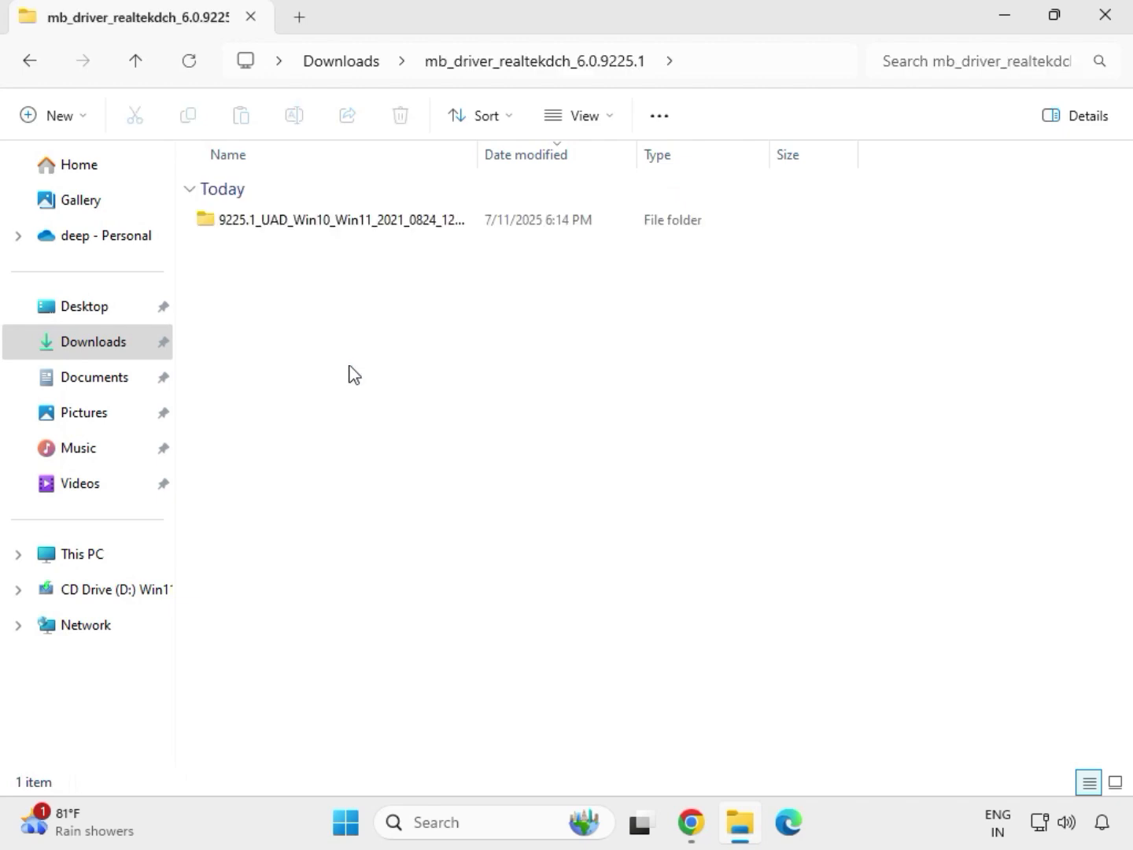
{"action": "double_click", "coordinate": [331, 220]}
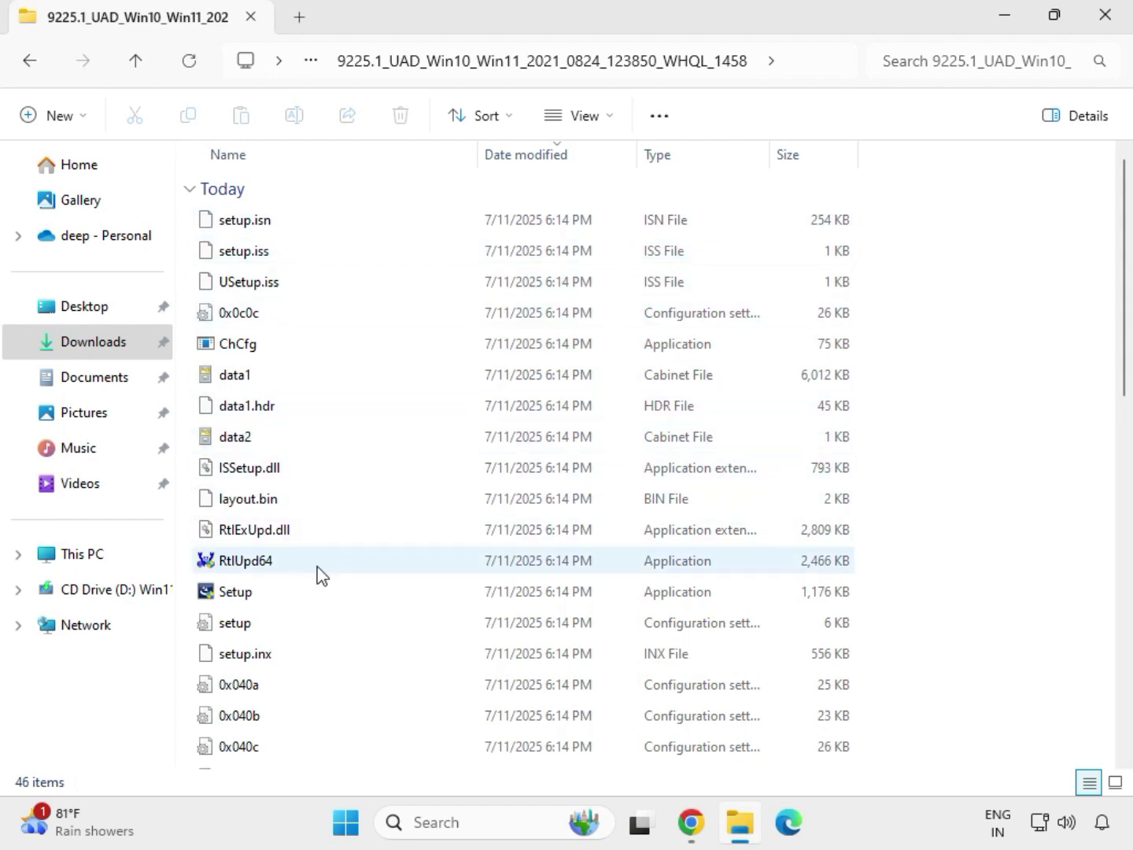
{"action": "left_click", "coordinate": [240, 597]}
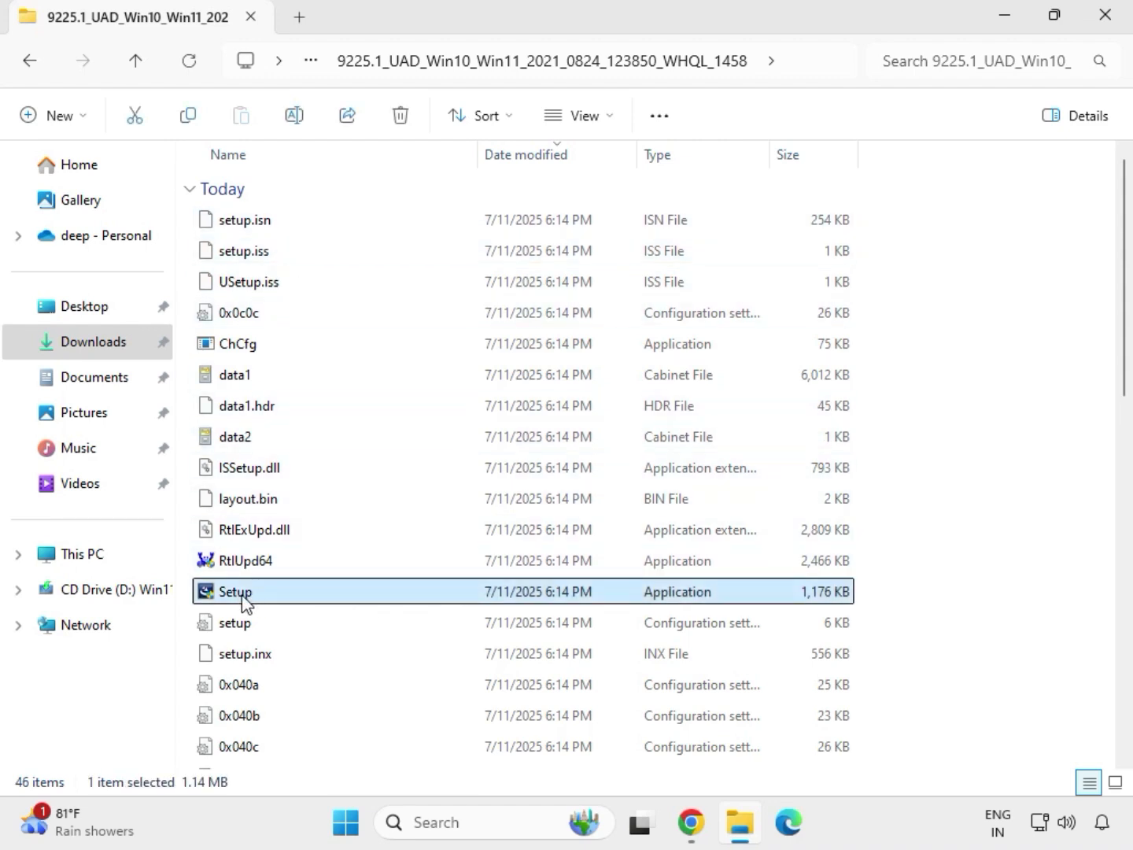
{"action": "right_click", "coordinate": [259, 600]}
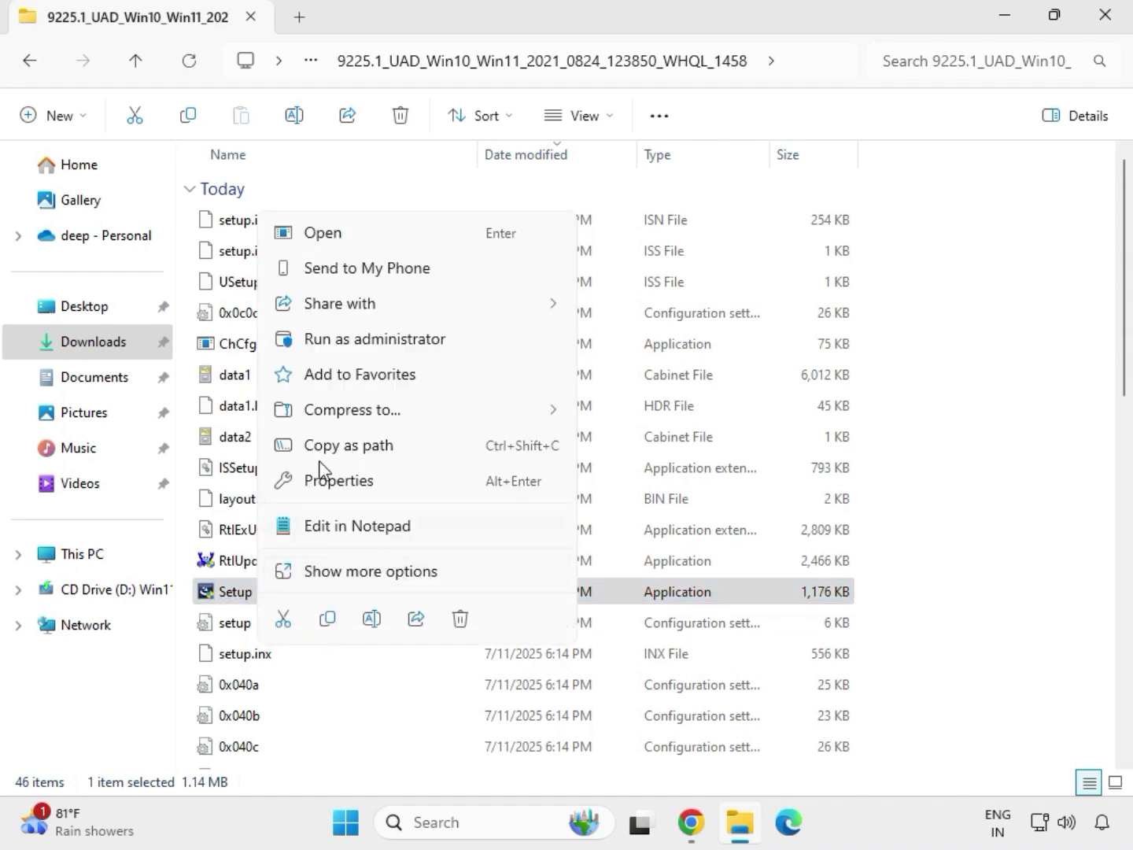
{"action": "left_click", "coordinate": [343, 348]}
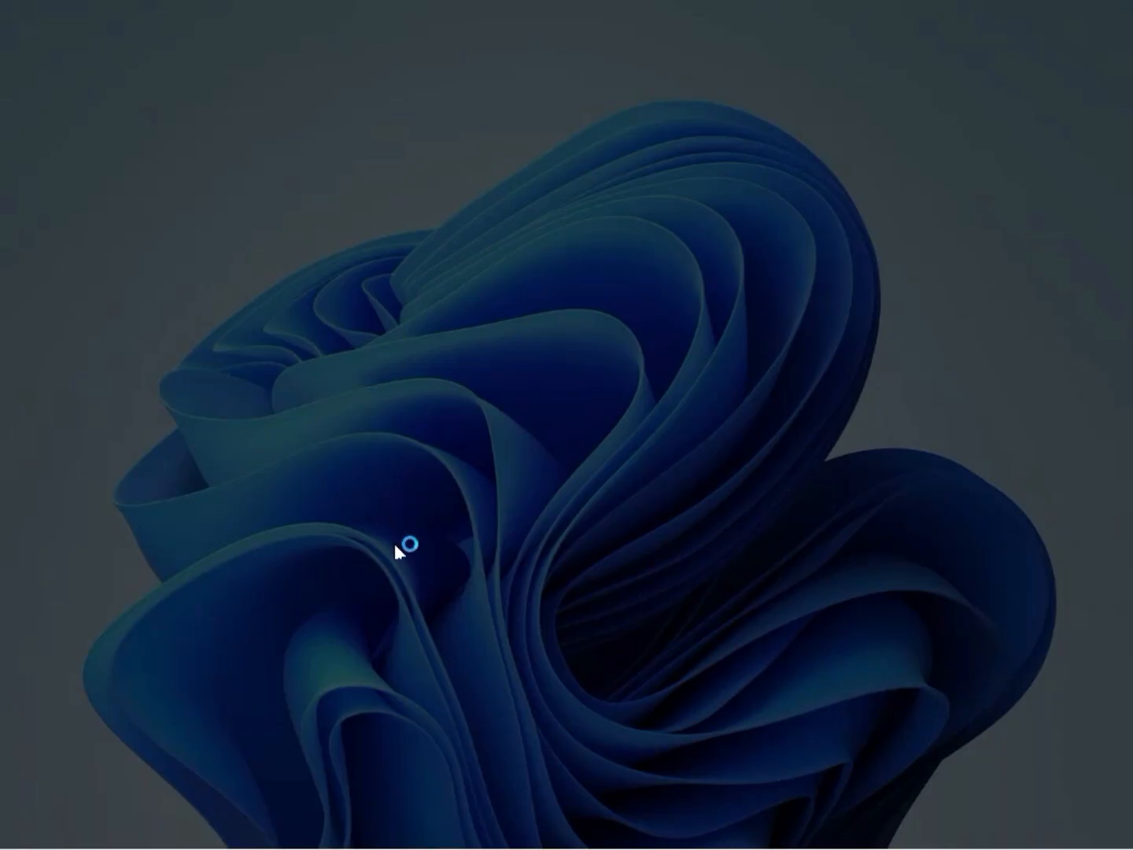
{"action": "left_click", "coordinate": [404, 596]}
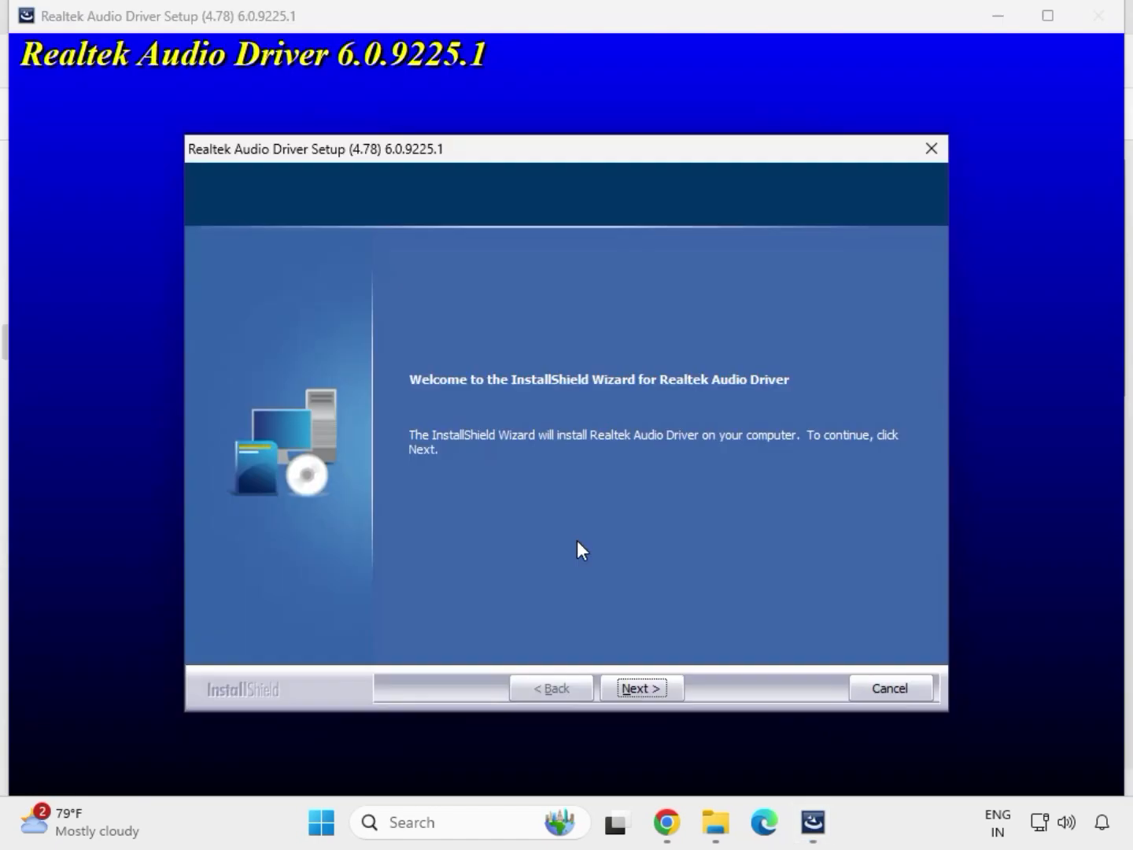
{"action": "left_click", "coordinate": [642, 688]}
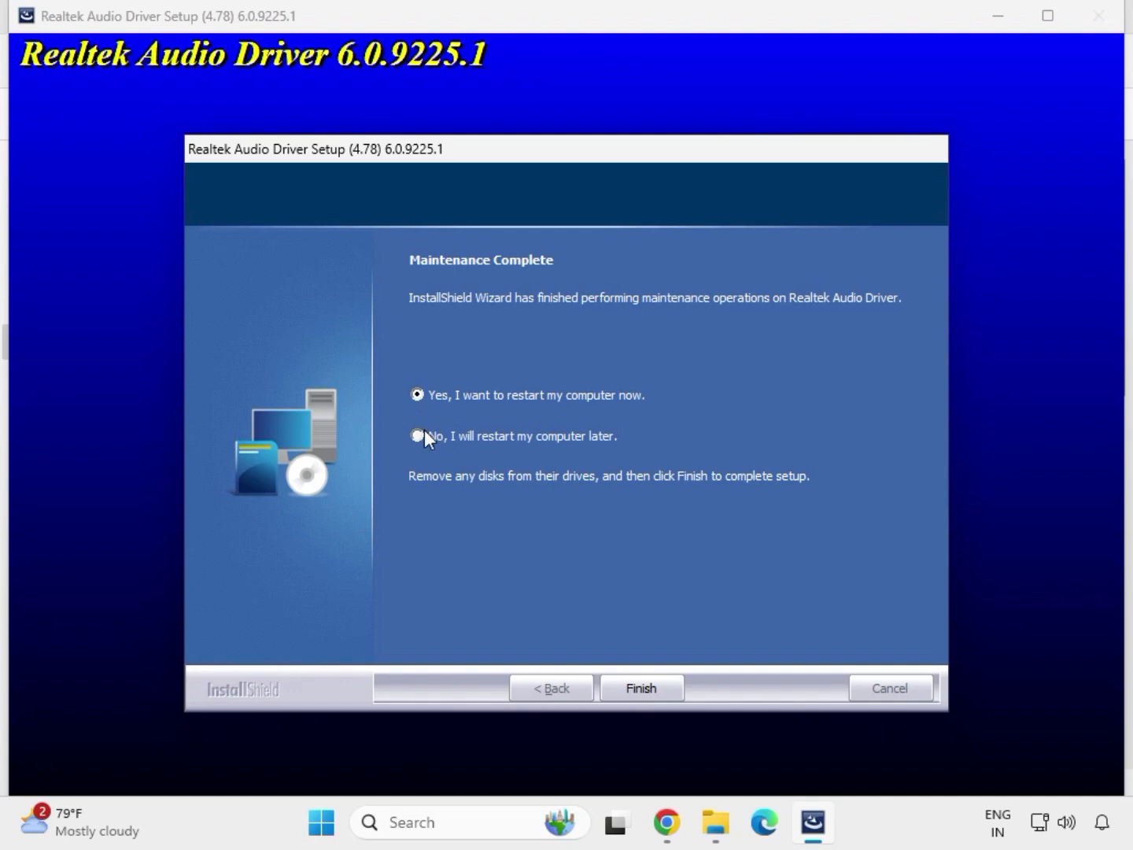
{"action": "left_click", "coordinate": [639, 687]}
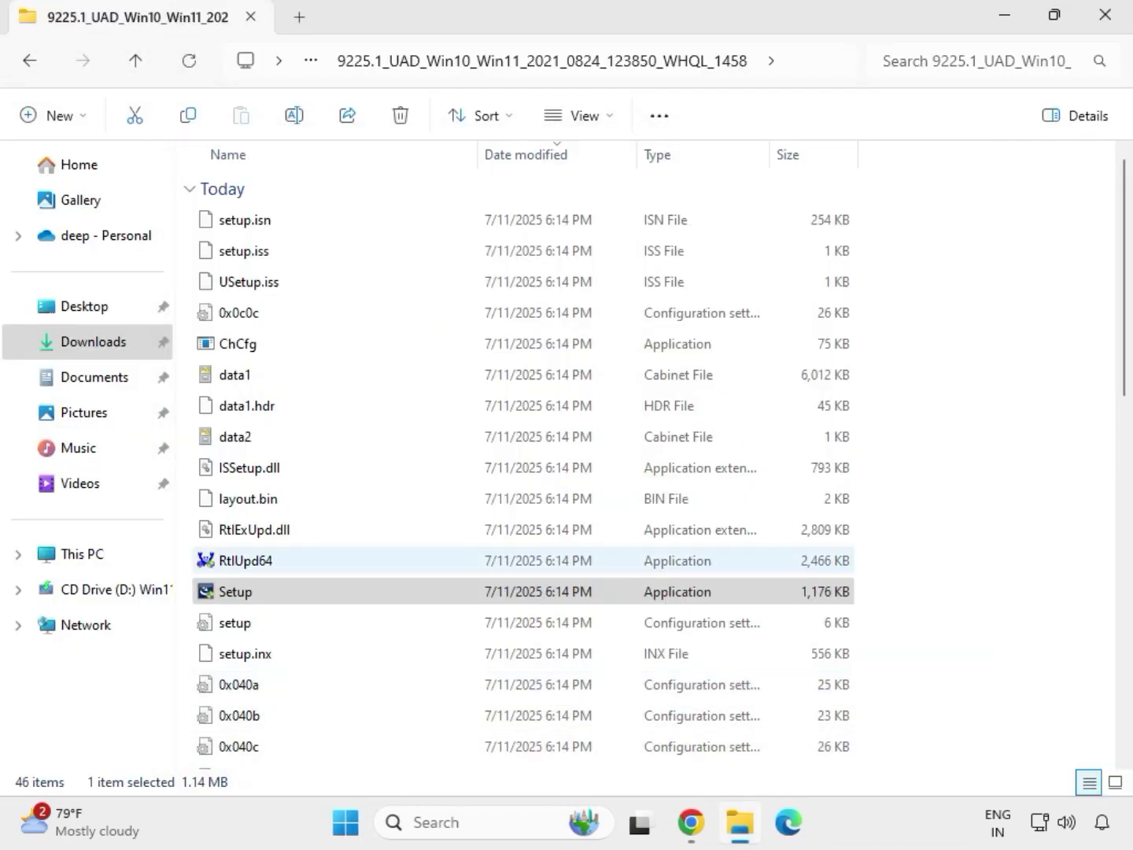